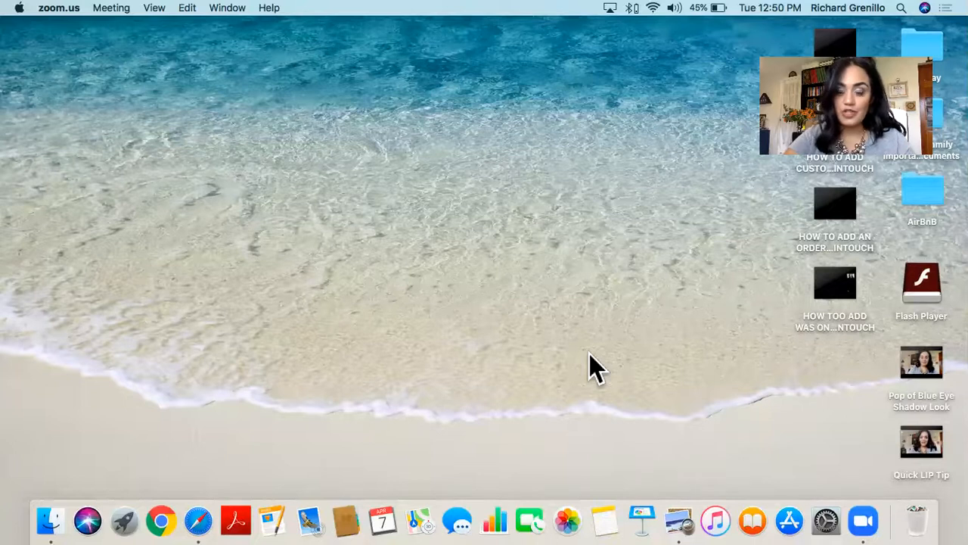
Switch to Safari, open the Post Virtual Survey form from Google Drive and close the Contact Support page.
{"action": "left_click", "coordinate": [201, 521]}
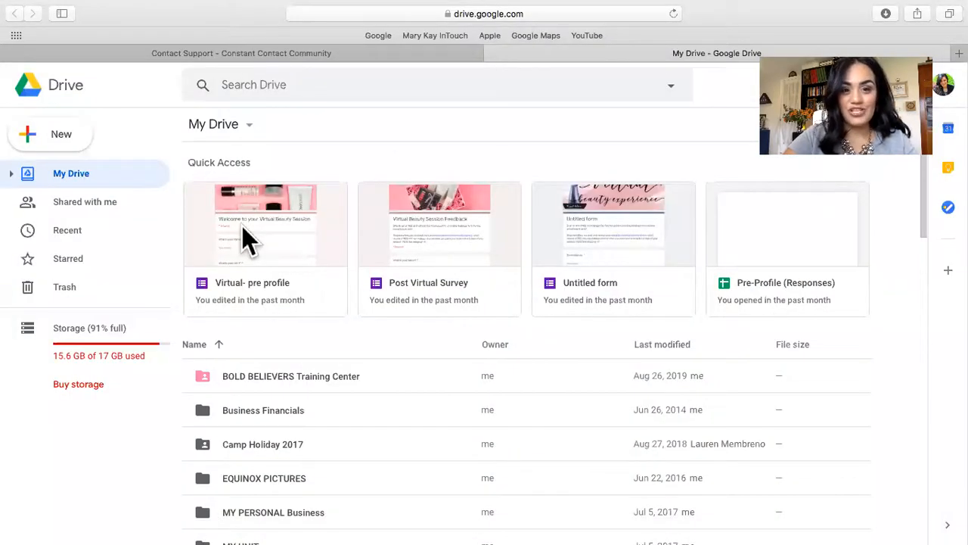
{"action": "left_click", "coordinate": [482, 289]}
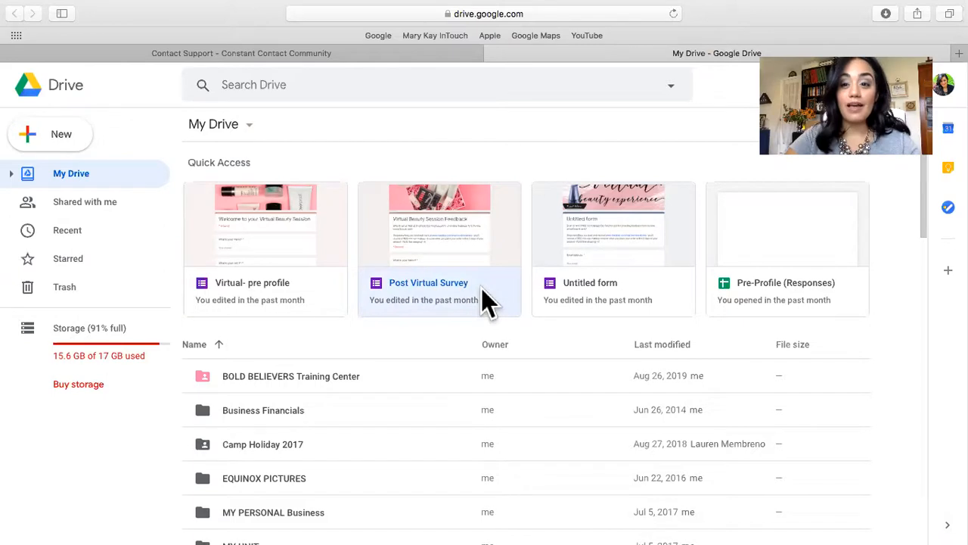
{"action": "double_click", "coordinate": [482, 290]}
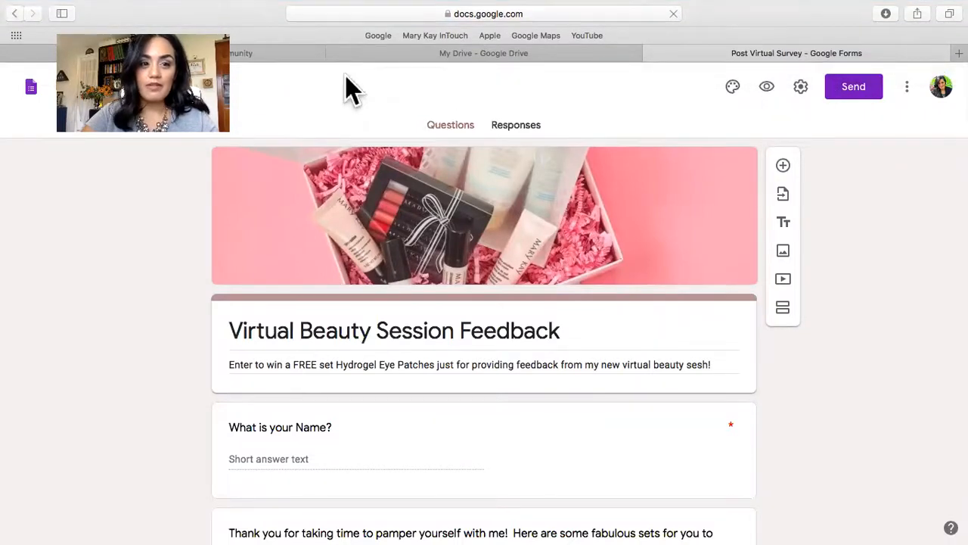
{"action": "left_click", "coordinate": [8, 54]}
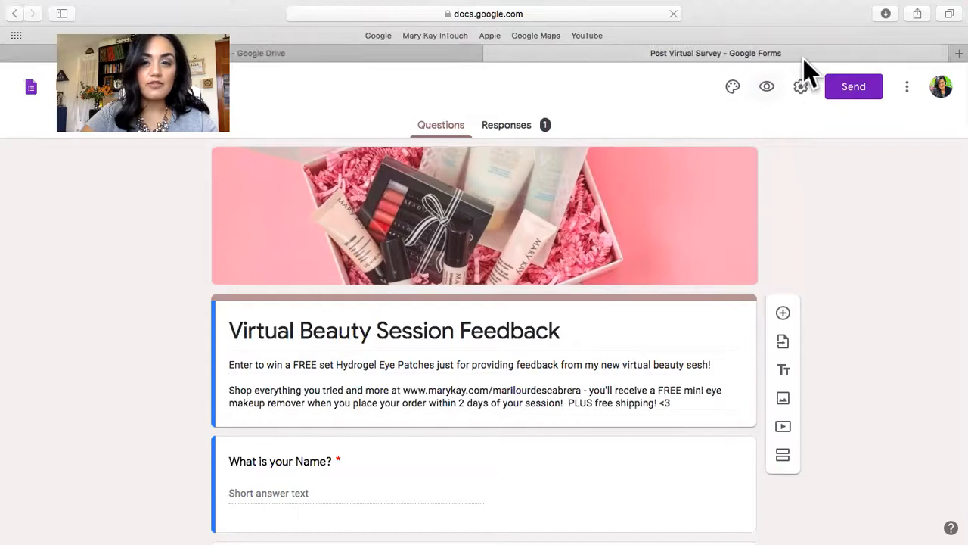
Preview the Virtual Beauty Session Feedback form, read through its questions to the end, and close the preview and the form.
{"action": "left_click", "coordinate": [766, 86]}
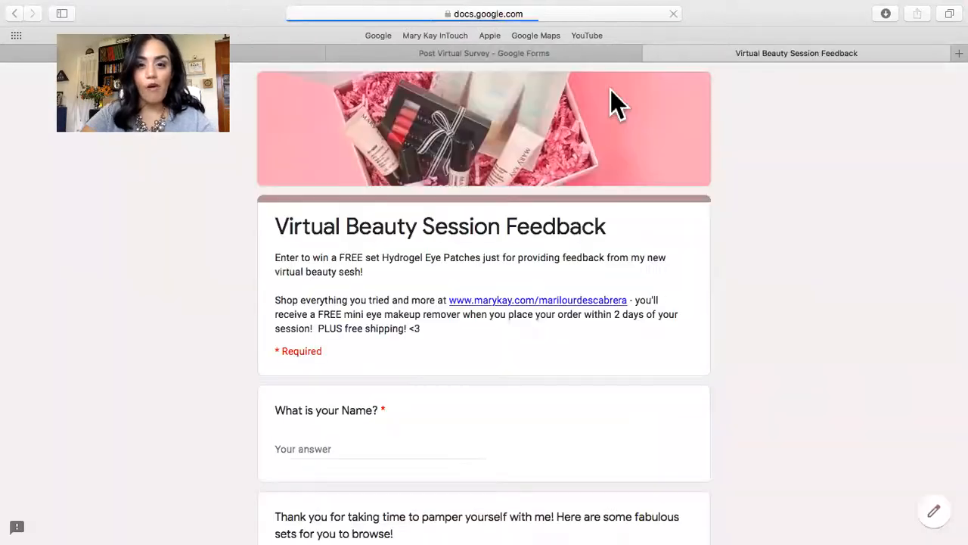
{"action": "scroll", "coordinate": [729, 325], "scroll_direction": "down", "scroll_amount": 2}
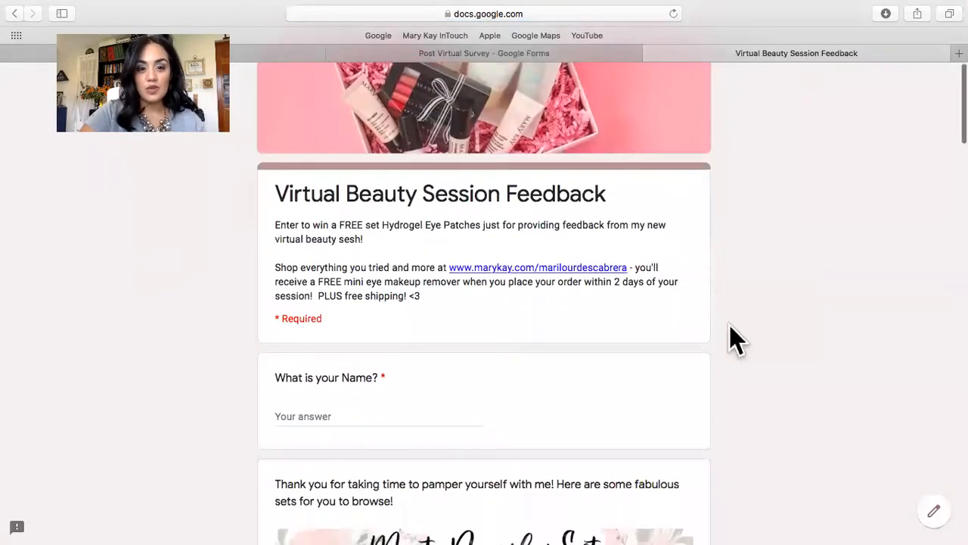
{"action": "scroll", "coordinate": [729, 336], "scroll_direction": "down", "scroll_amount": 3}
{"action": "scroll", "coordinate": [729, 336], "scroll_direction": "up", "scroll_amount": 5}
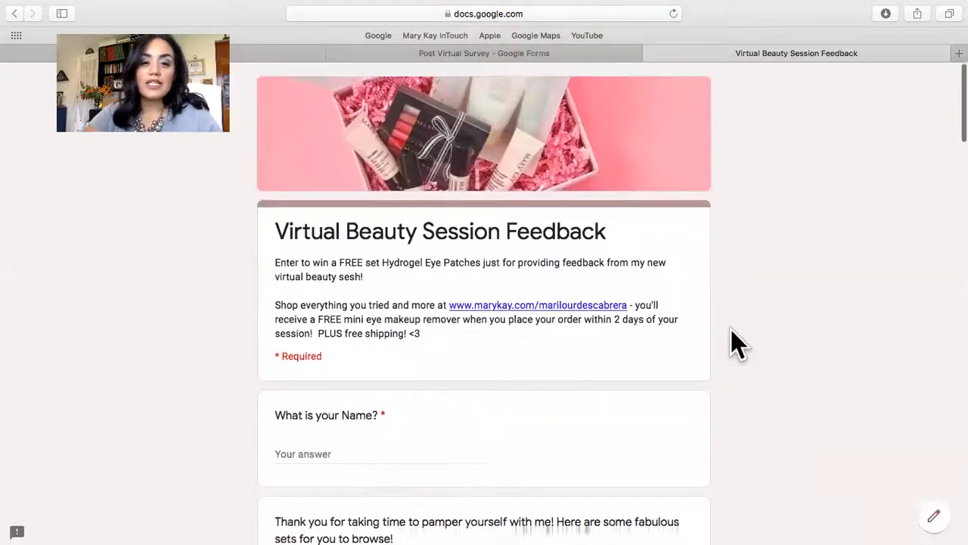
{"action": "scroll", "coordinate": [730, 341], "scroll_direction": "down", "scroll_amount": 10}
{"action": "scroll", "coordinate": [731, 329], "scroll_direction": "down", "scroll_amount": 15}
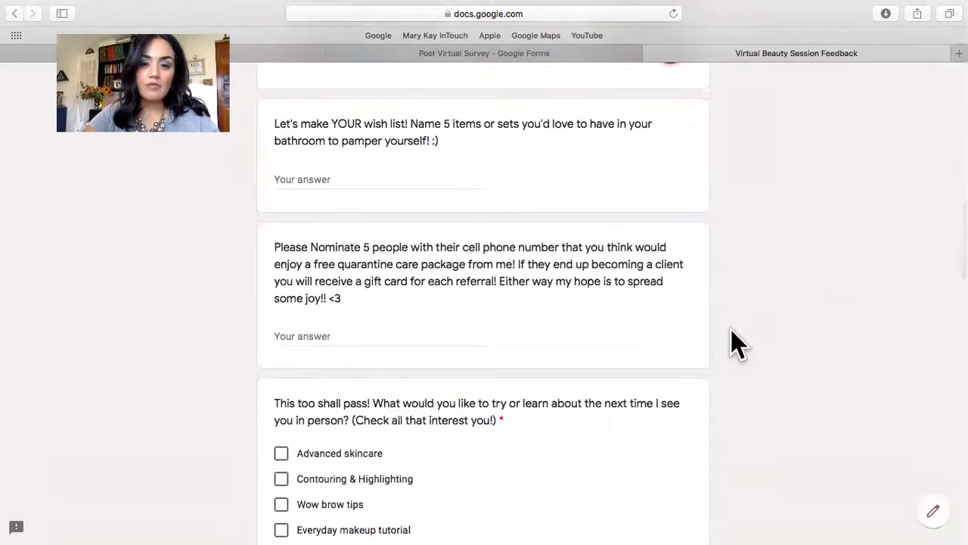
{"action": "scroll", "coordinate": [731, 329], "scroll_direction": "down", "scroll_amount": 6}
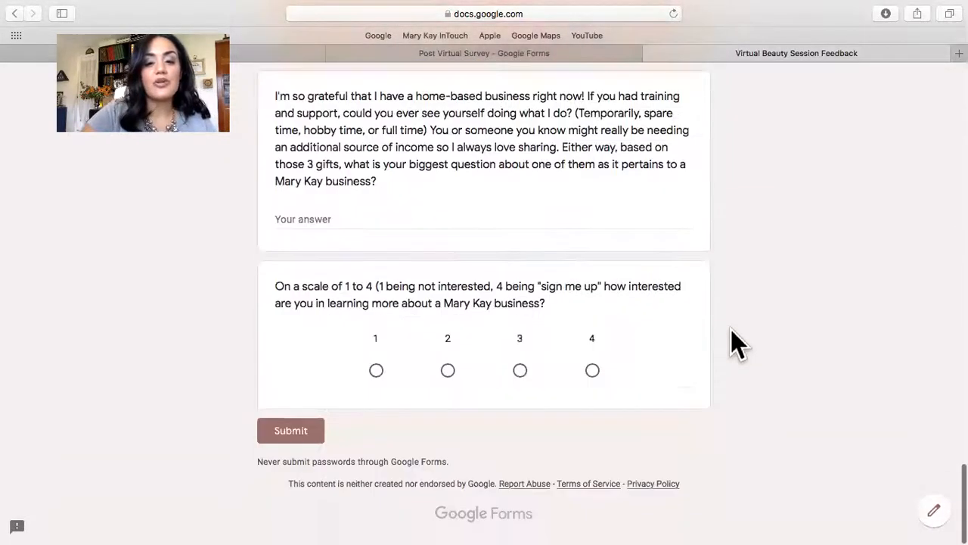
{"action": "scroll", "coordinate": [731, 329], "scroll_direction": "up", "scroll_amount": 15}
{"action": "scroll", "coordinate": [738, 345], "scroll_direction": "up", "scroll_amount": 10}
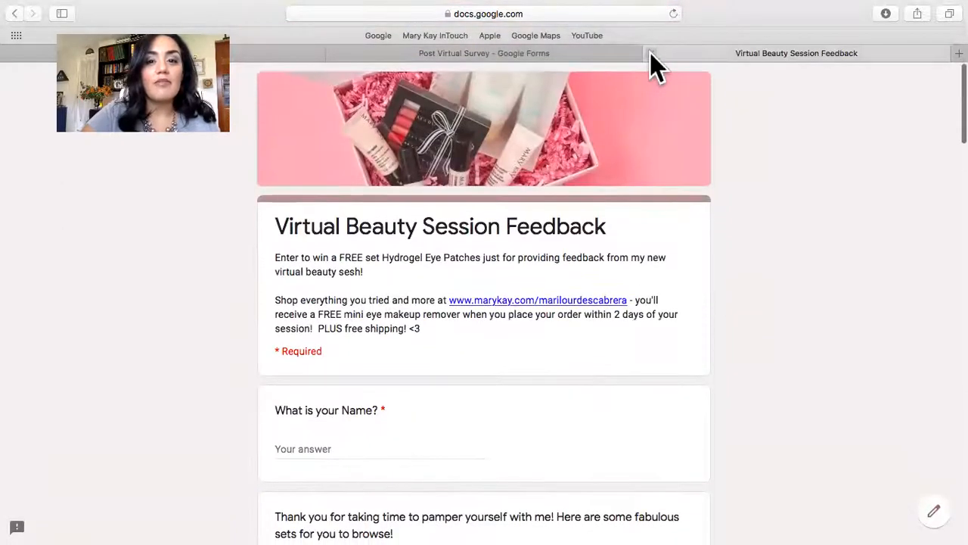
{"action": "left_click", "coordinate": [649, 53]}
{"action": "left_click", "coordinate": [491, 54]}
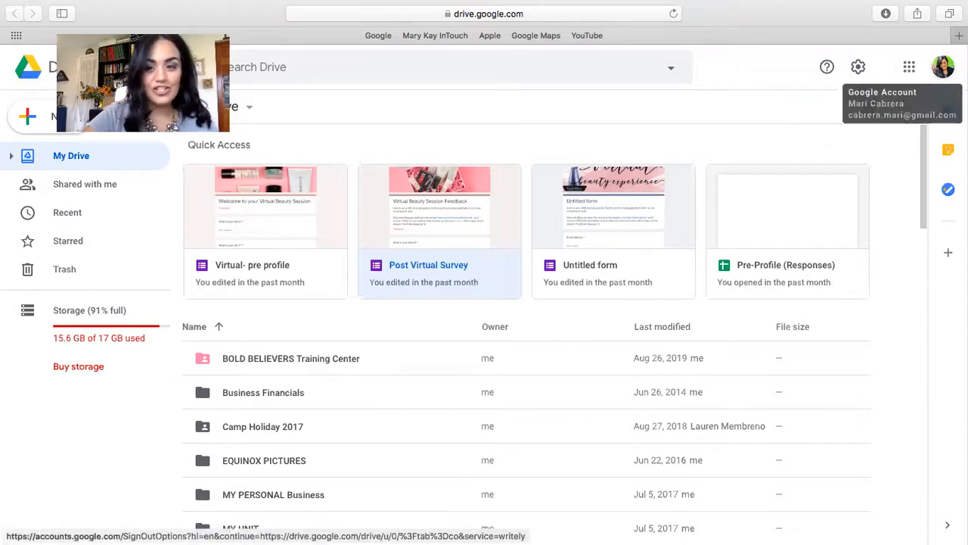
Reopen Google Drive from the Google apps and create a new blank Google Form.
{"action": "left_click", "coordinate": [911, 72]}
{"action": "left_click", "coordinate": [784, 281]}
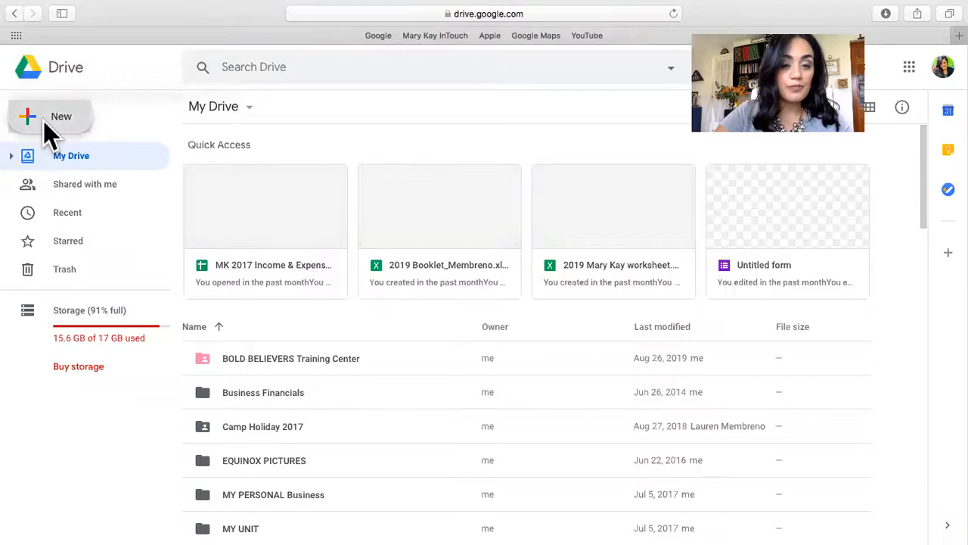
{"action": "left_click", "coordinate": [43, 121]}
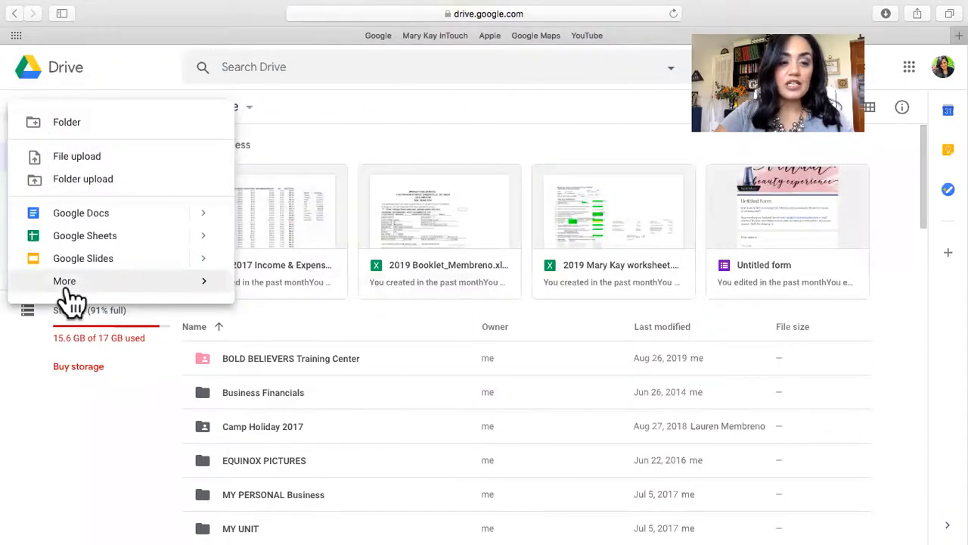
{"action": "mouse_move", "coordinate": [68, 291]}
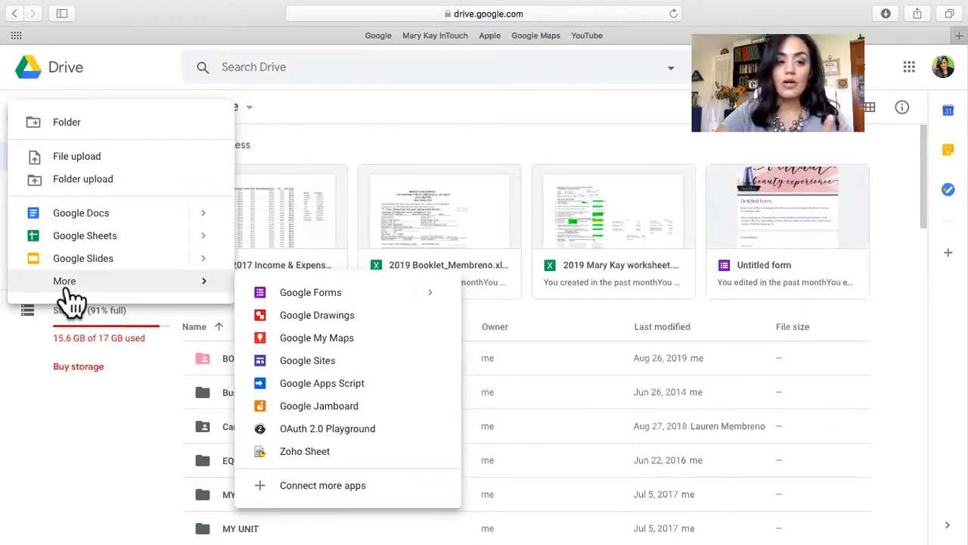
{"action": "left_click", "coordinate": [306, 291]}
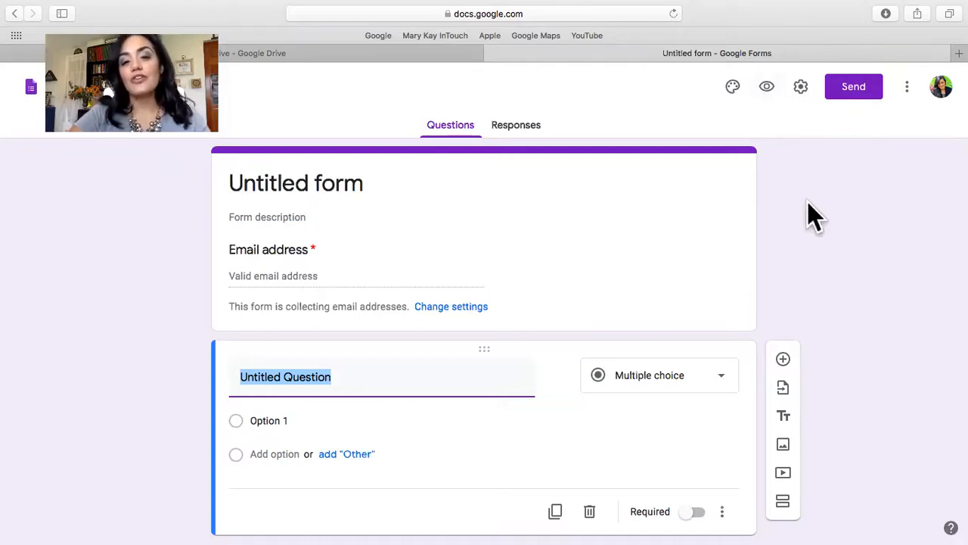
Open the header image chooser in the theme options and browse the Work and School images and the account's photos.
{"action": "left_click", "coordinate": [733, 87]}
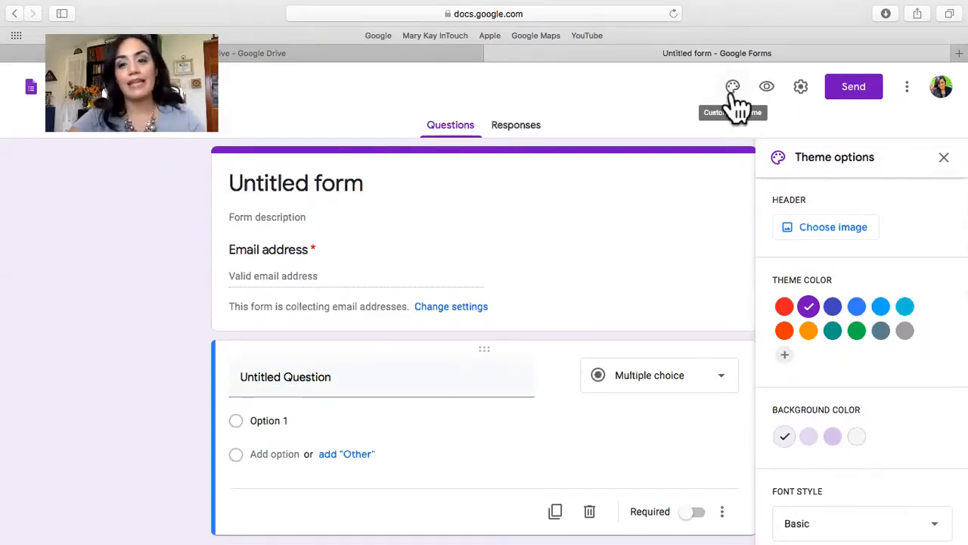
{"action": "left_click", "coordinate": [809, 230]}
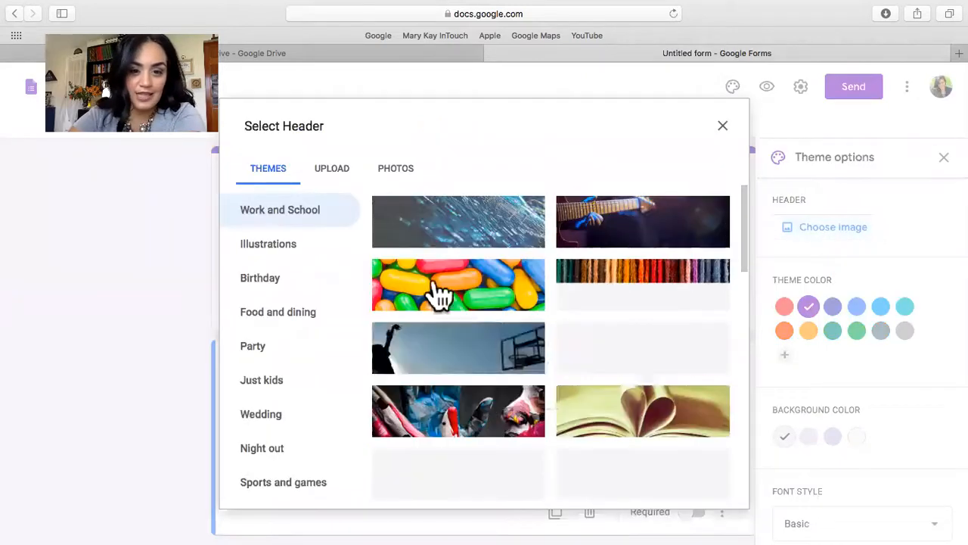
{"action": "scroll", "coordinate": [564, 406], "scroll_direction": "down", "scroll_amount": 20}
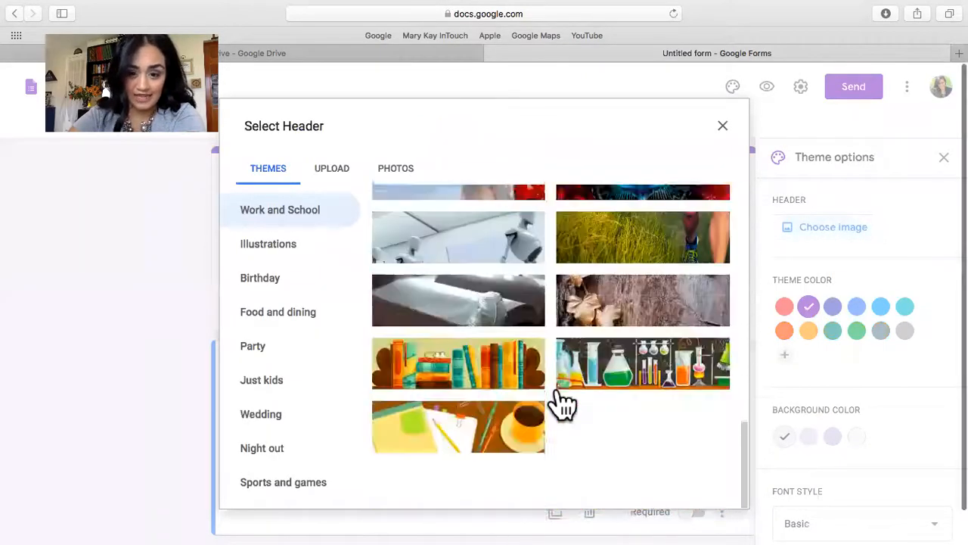
{"action": "scroll", "coordinate": [563, 406], "scroll_direction": "up", "scroll_amount": 15}
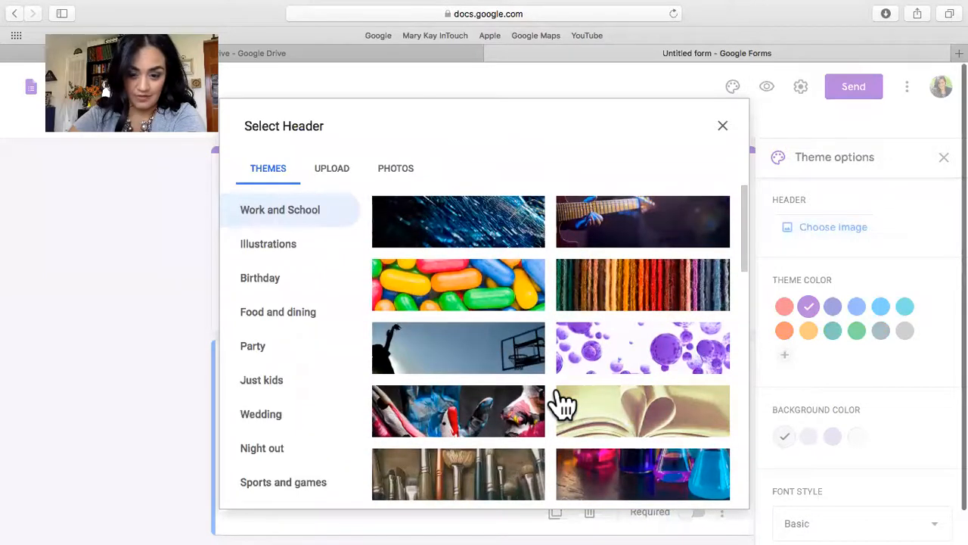
{"action": "left_click", "coordinate": [393, 180]}
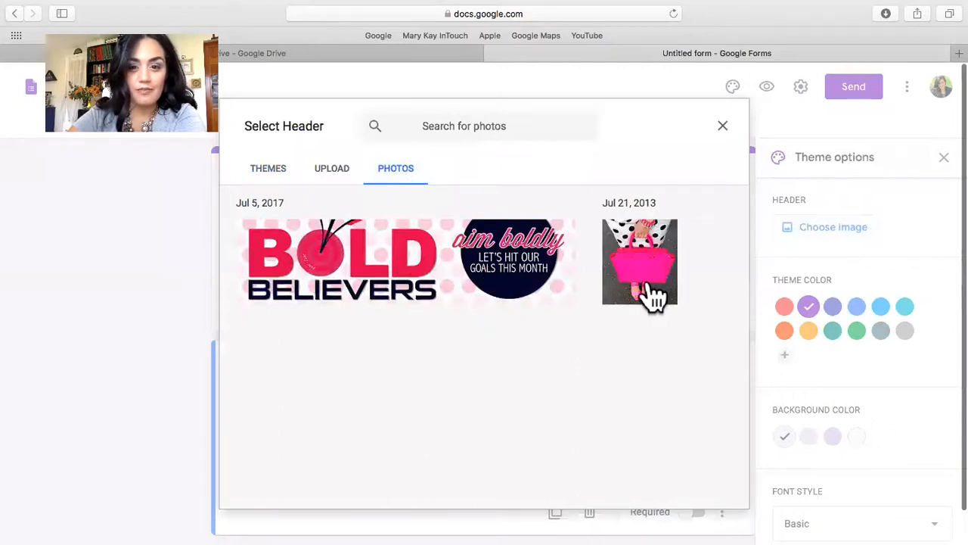
Upload IMG_4870.jpg from Downloads as the form's header image, with the crop area moved down toward the image's lower part.
{"action": "left_click", "coordinate": [332, 169]}
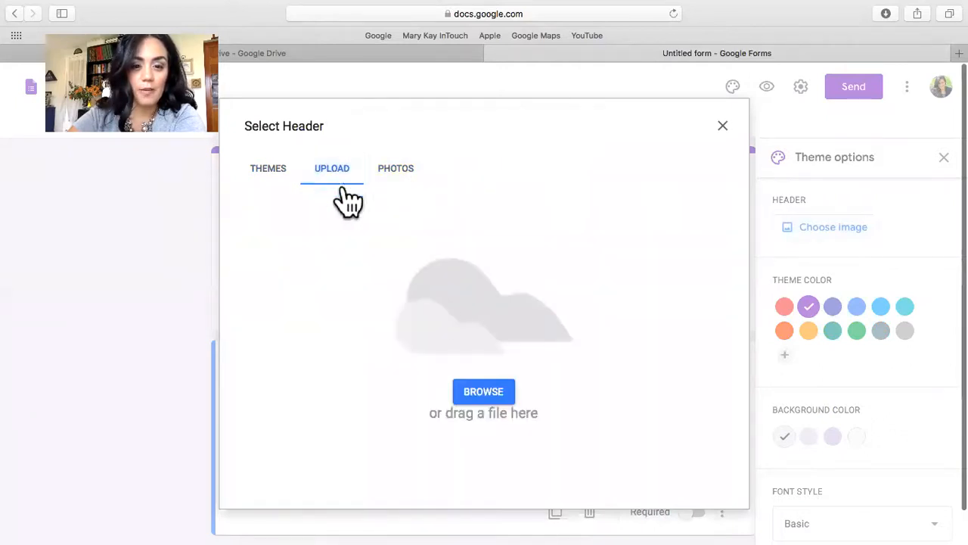
{"action": "left_click", "coordinate": [485, 395]}
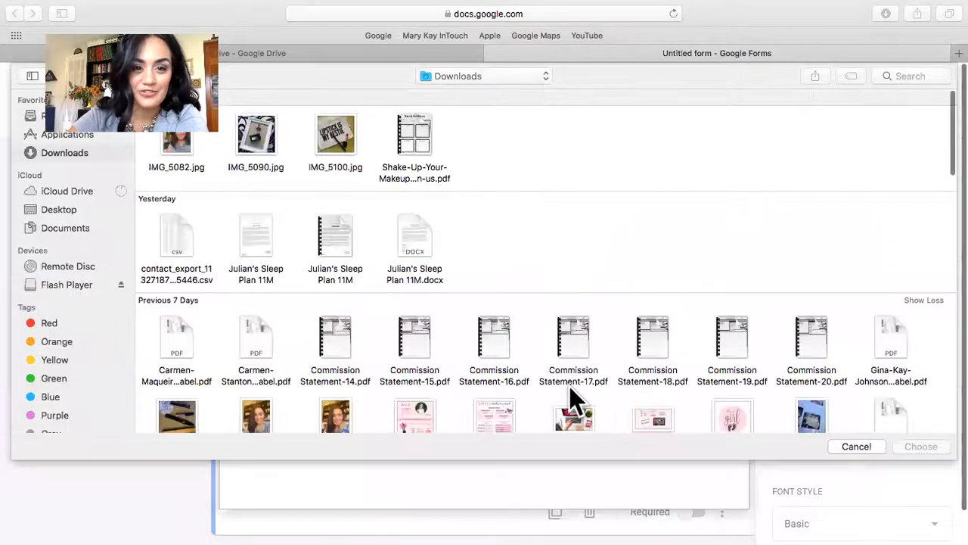
{"action": "scroll", "coordinate": [404, 329], "scroll_direction": "down", "scroll_amount": 5}
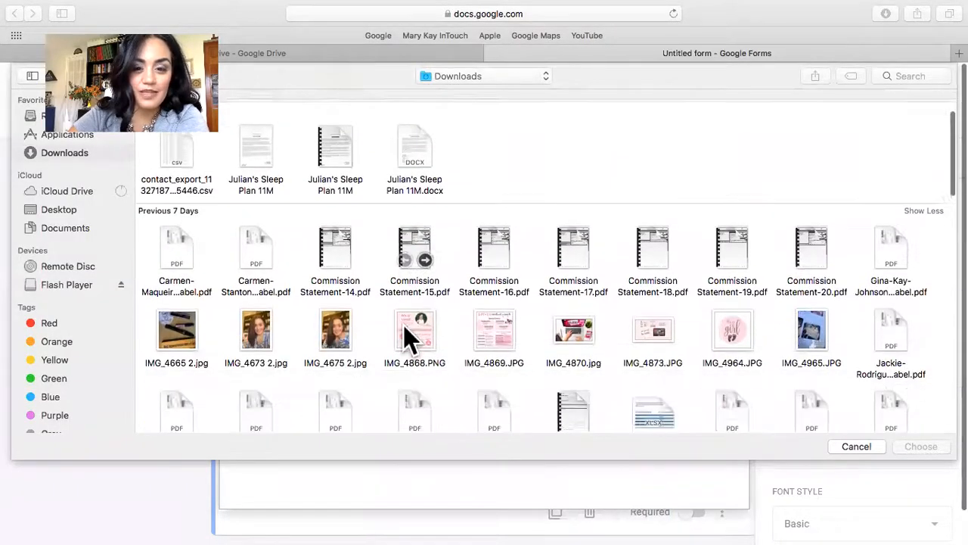
{"action": "scroll", "coordinate": [404, 333], "scroll_direction": "down", "scroll_amount": 1}
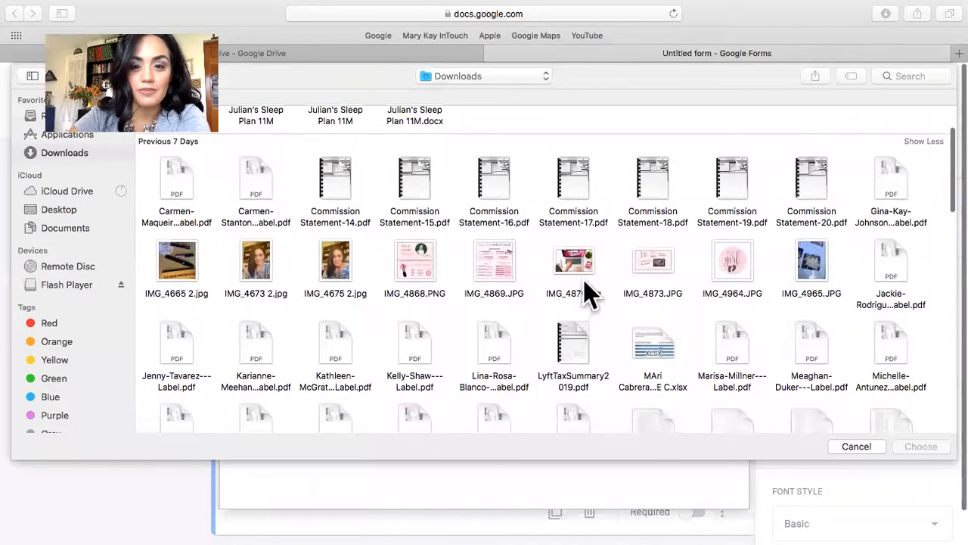
{"action": "left_click", "coordinate": [573, 266]}
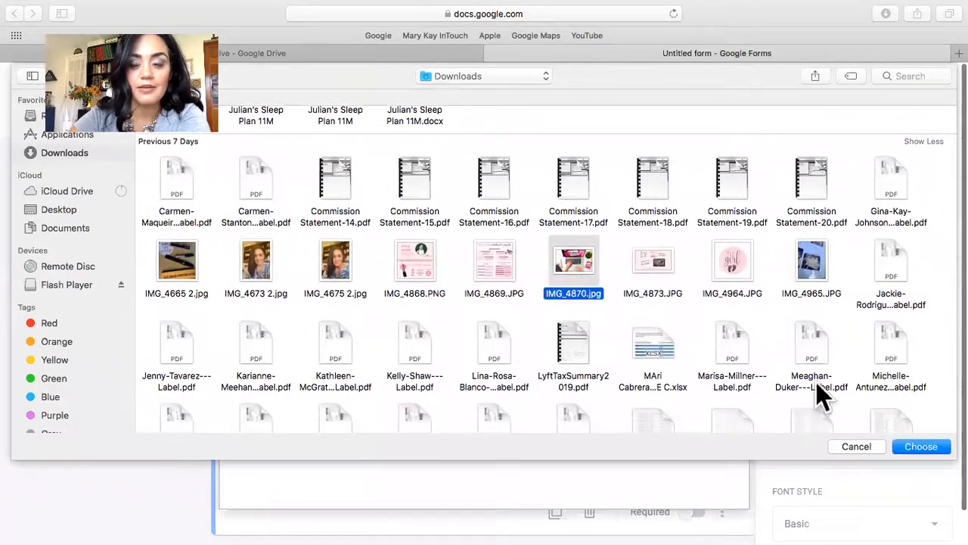
{"action": "left_click", "coordinate": [914, 447]}
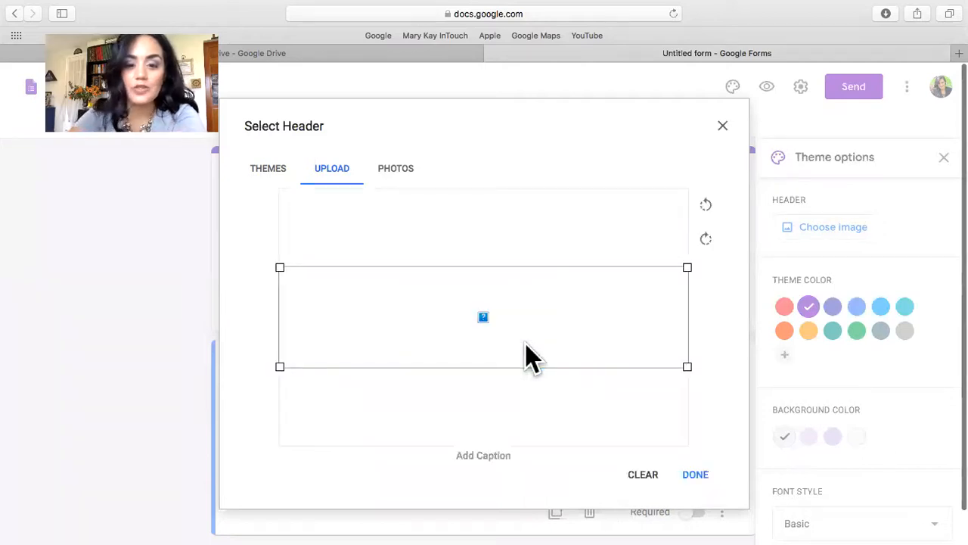
{"action": "left_click_drag", "start_coordinate": [532, 357], "coordinate": [528, 401]}
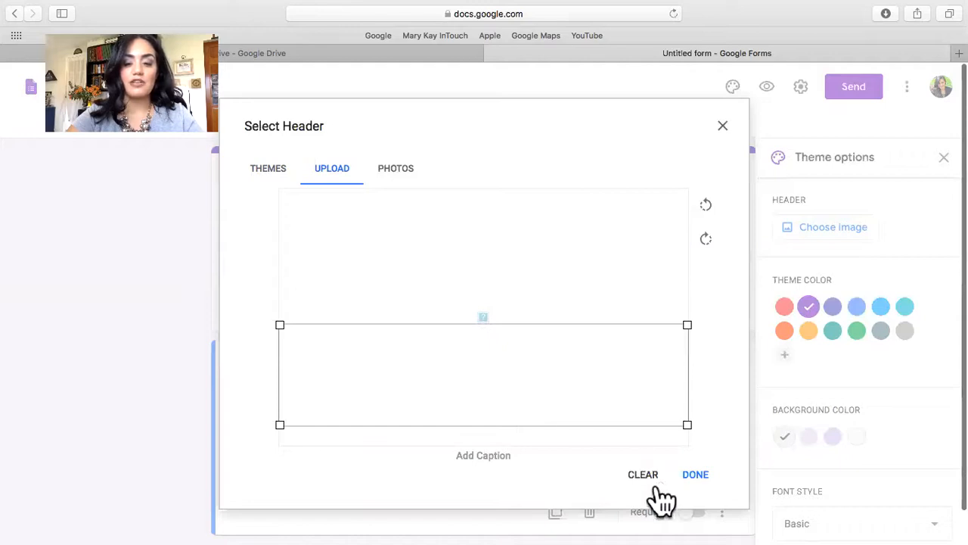
{"action": "left_click", "coordinate": [692, 478]}
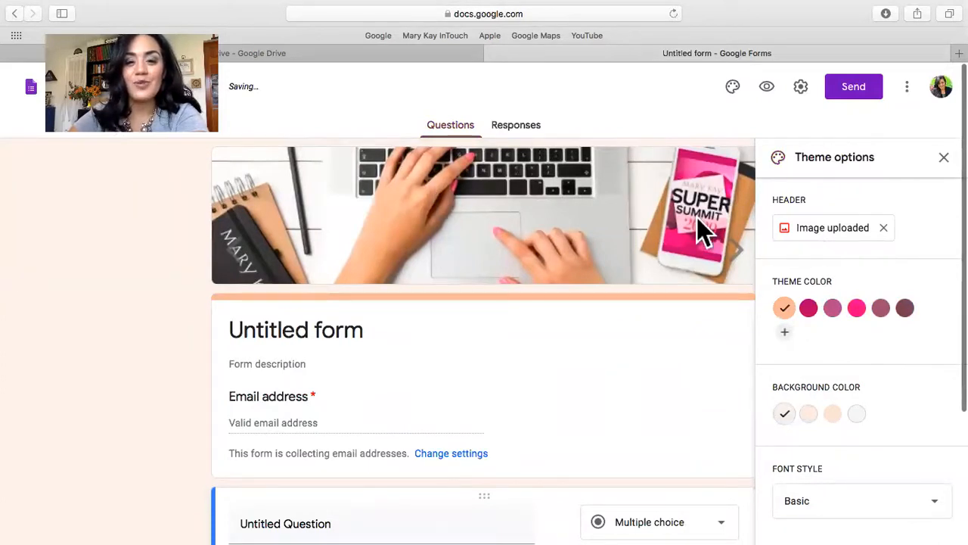
Try theme color #aa1362, settle on bright pink, and keep the Basic font style.
{"action": "left_click", "coordinate": [809, 308]}
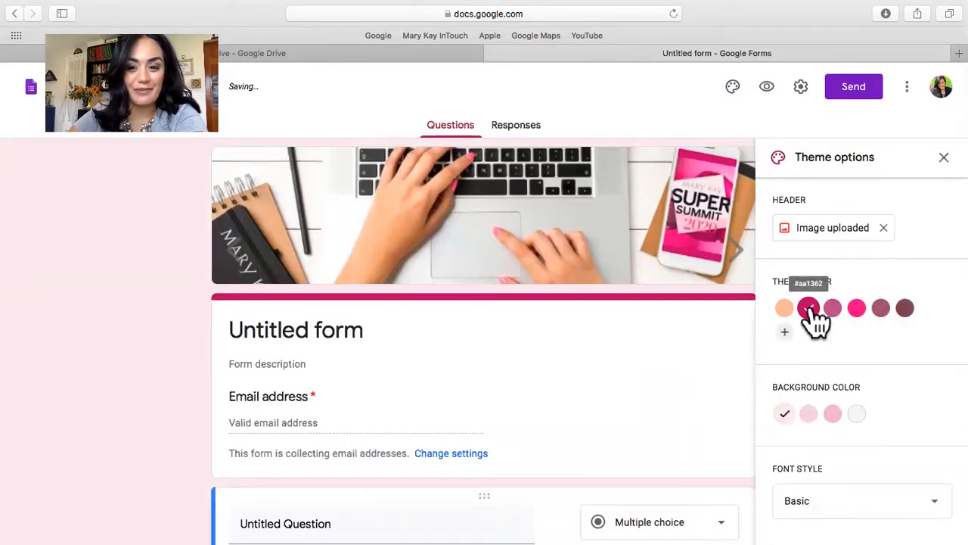
{"action": "left_click", "coordinate": [857, 308]}
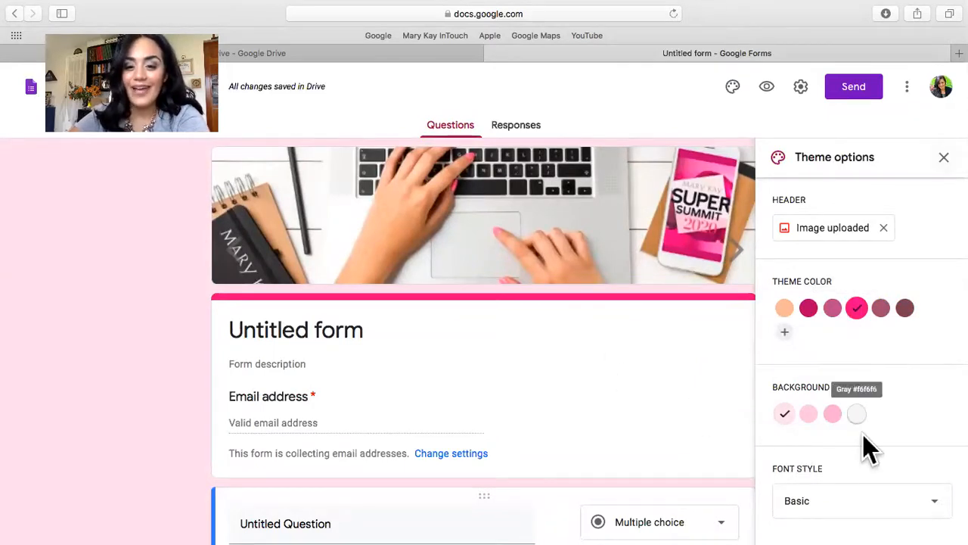
{"action": "scroll", "coordinate": [865, 438], "scroll_direction": "down", "scroll_amount": 3}
{"action": "left_click", "coordinate": [832, 501]}
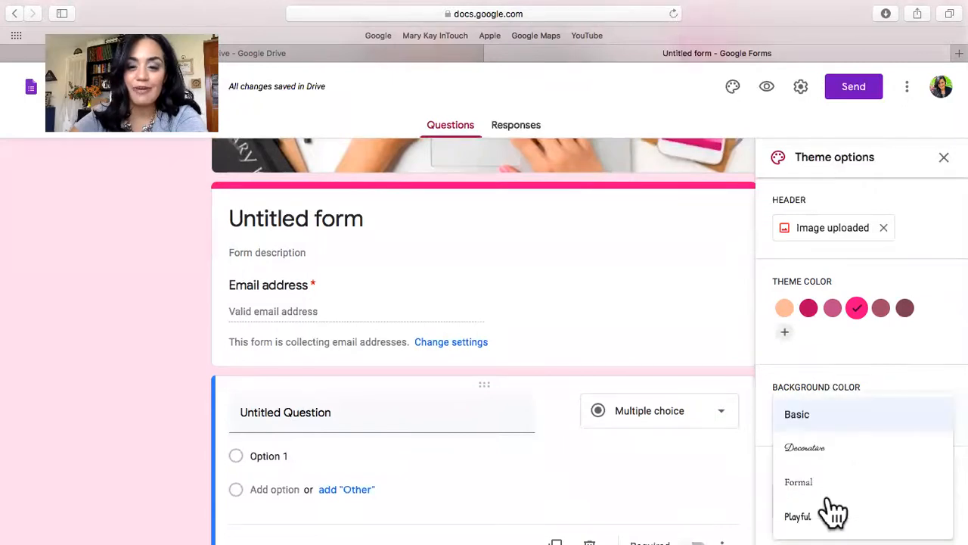
{"action": "left_click", "coordinate": [825, 417]}
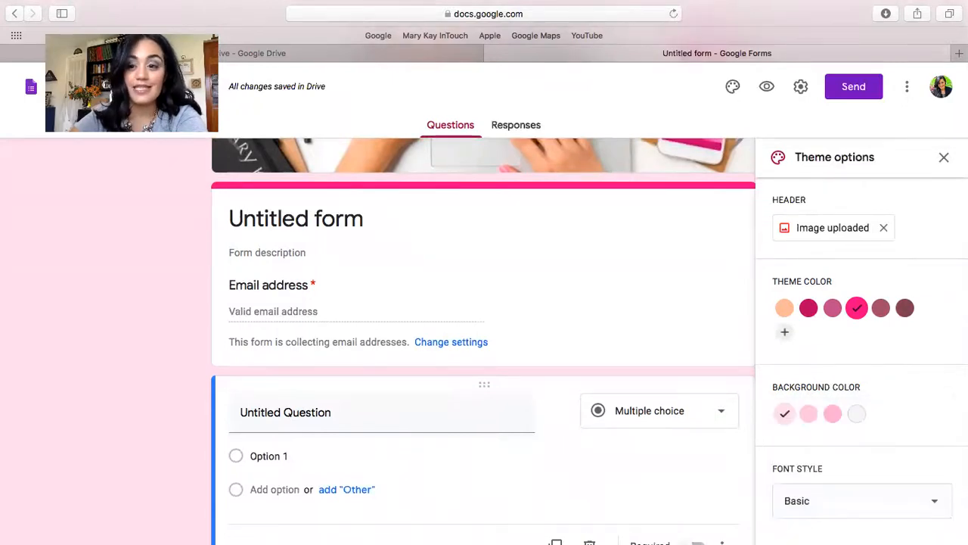
Check how the themed form looks, reopening the theme options once and closing them when finished.
{"action": "left_click", "coordinate": [944, 157]}
{"action": "left_click", "coordinate": [733, 89]}
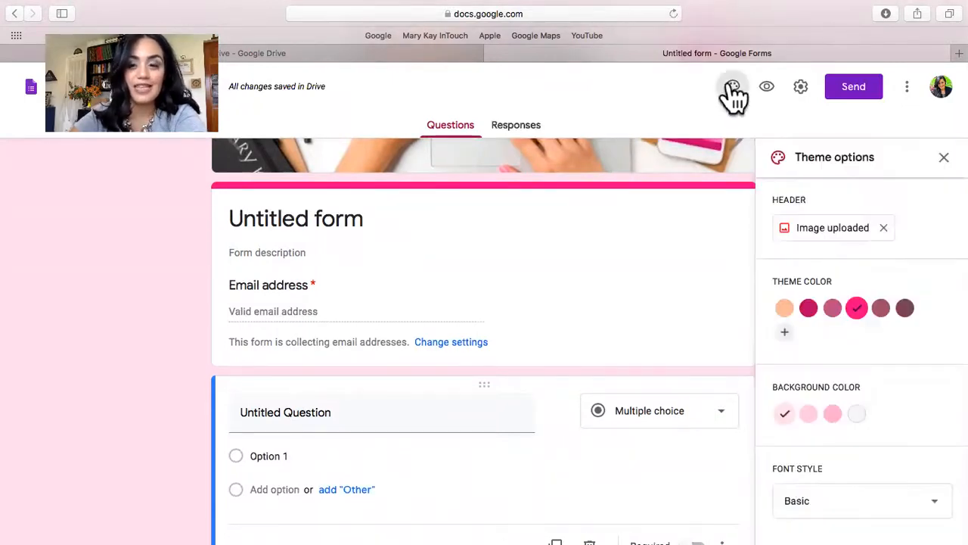
{"action": "scroll", "coordinate": [828, 248], "scroll_direction": "down", "scroll_amount": 2}
{"action": "scroll", "coordinate": [873, 465], "scroll_direction": "up", "scroll_amount": 3}
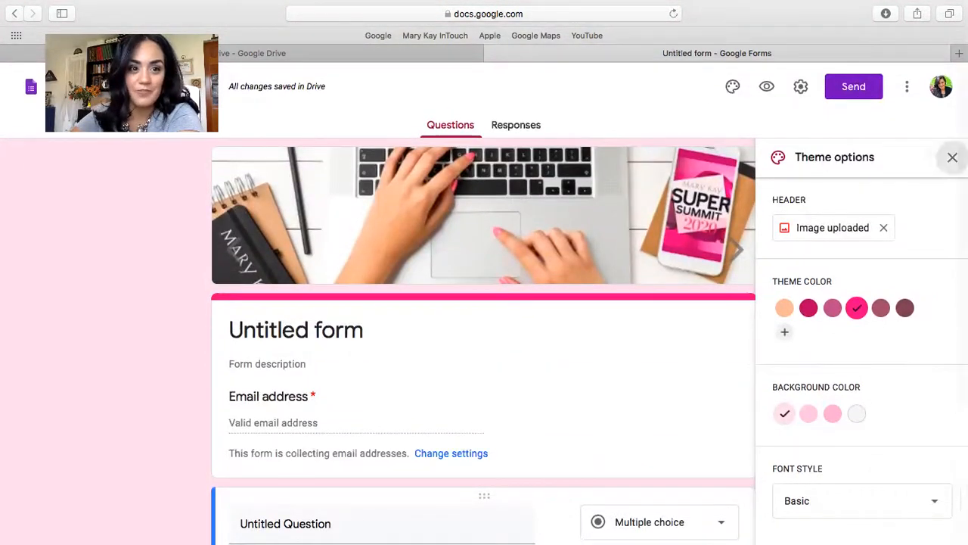
{"action": "left_click", "coordinate": [944, 157]}
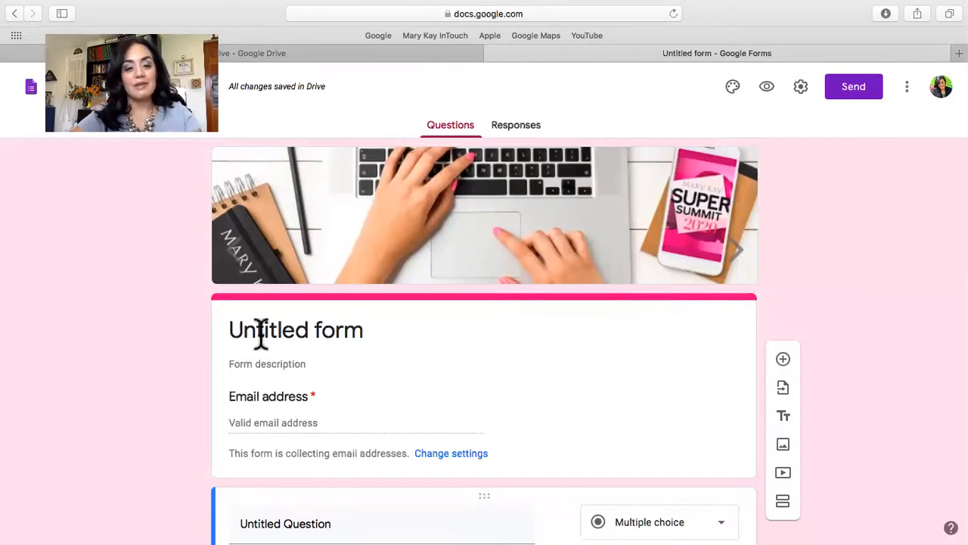
Title the form "Tell me About yourself...".
{"action": "left_click", "coordinate": [315, 333]}
{"action": "type", "text": "Tel"}
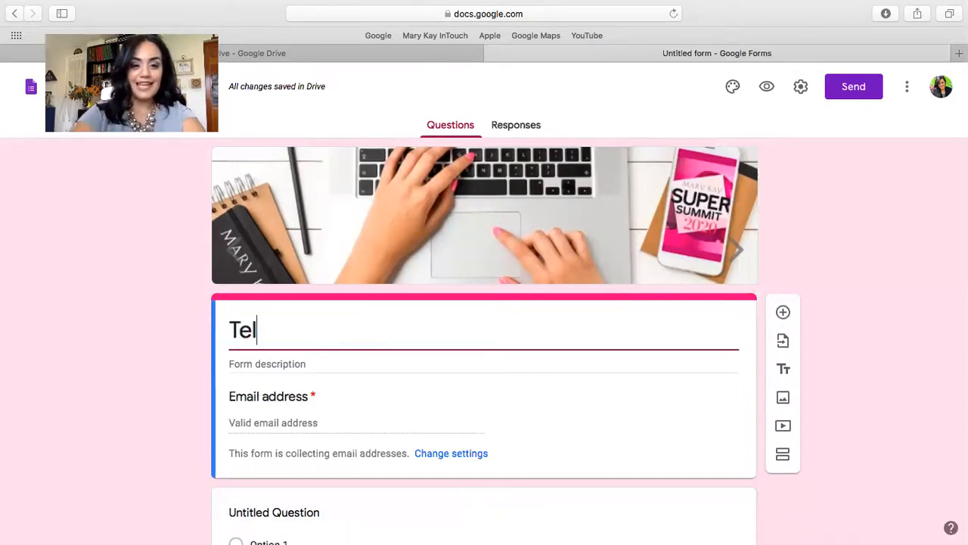
{"action": "type", "text": "l me About "}
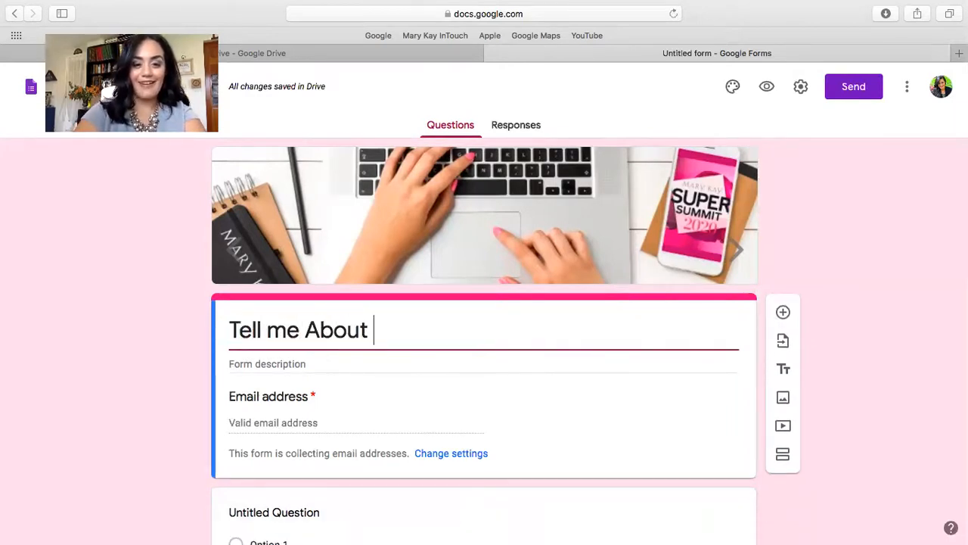
{"action": "type", "text": "yourse"}
{"action": "key", "text": "BackSpace"}
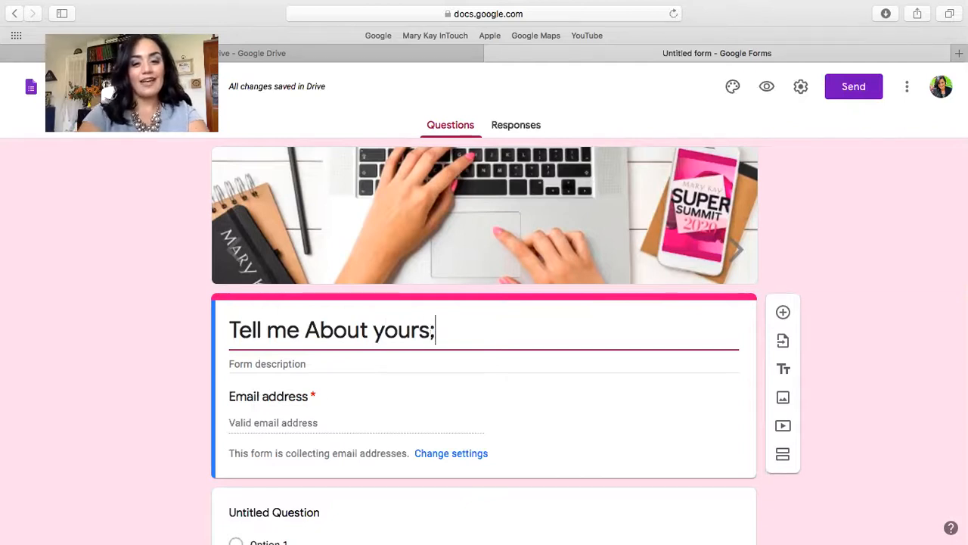
{"action": "type", "text": "elf..."}
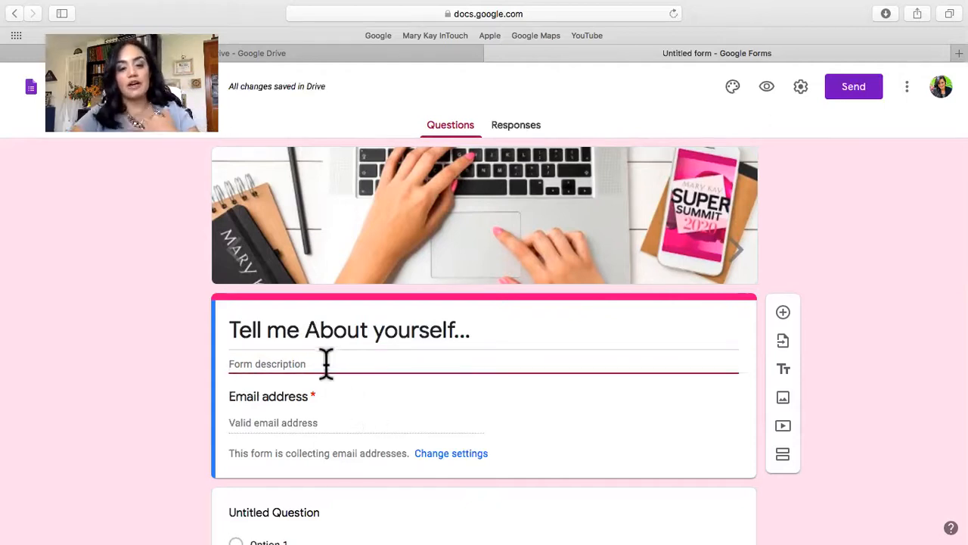
Set the form description to "This is an opportunity for you to tell me about yourself, what you love and love to do!".
{"action": "type", "text": "T"}
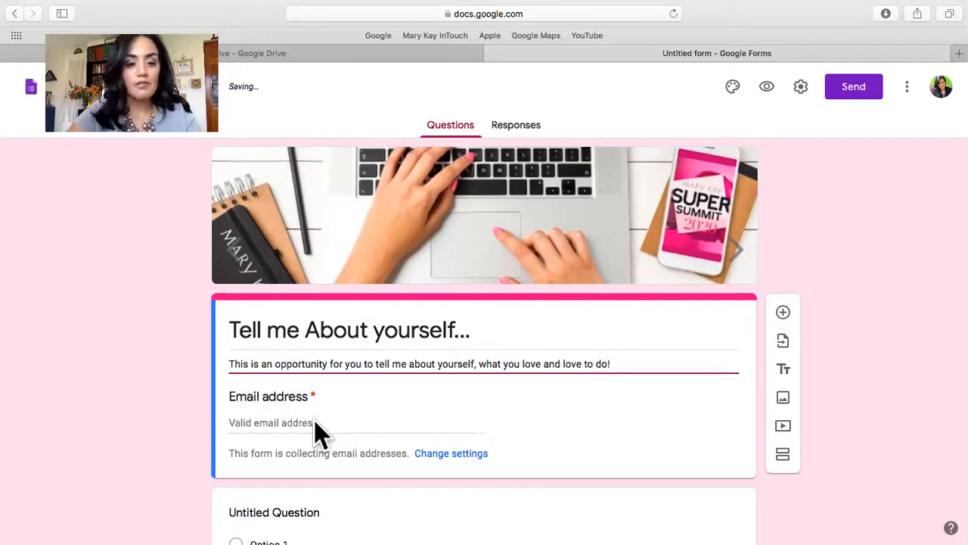
{"action": "scroll", "coordinate": [552, 428], "scroll_direction": "down", "scroll_amount": 2}
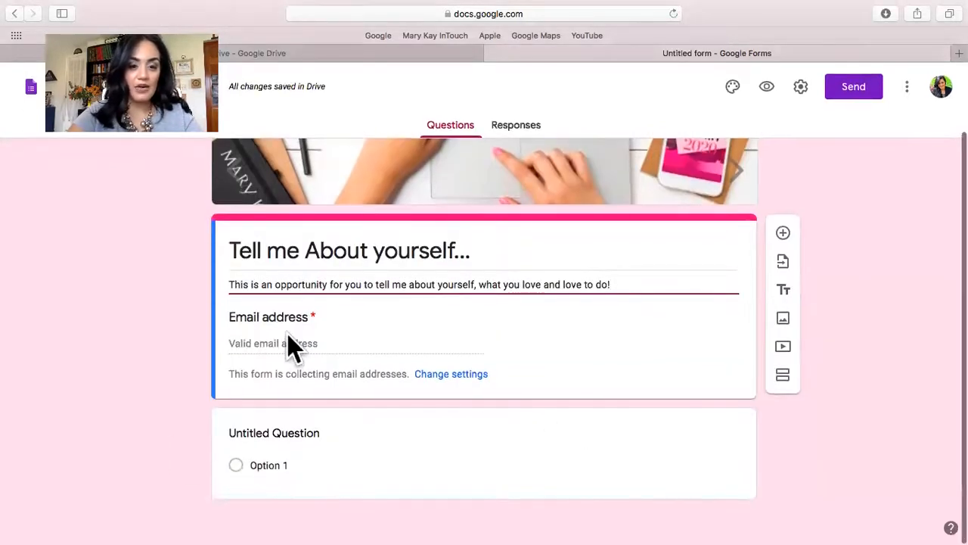
Add a blank multiple-choice question directly below the form header.
{"action": "left_click", "coordinate": [286, 342]}
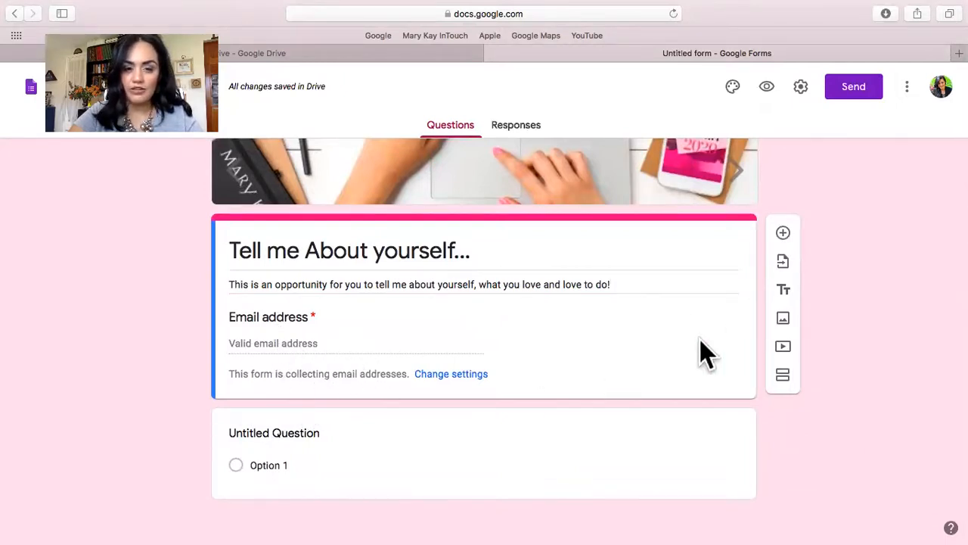
{"action": "left_click", "coordinate": [784, 235]}
{"action": "scroll", "coordinate": [549, 388], "scroll_direction": "up", "scroll_amount": 2}
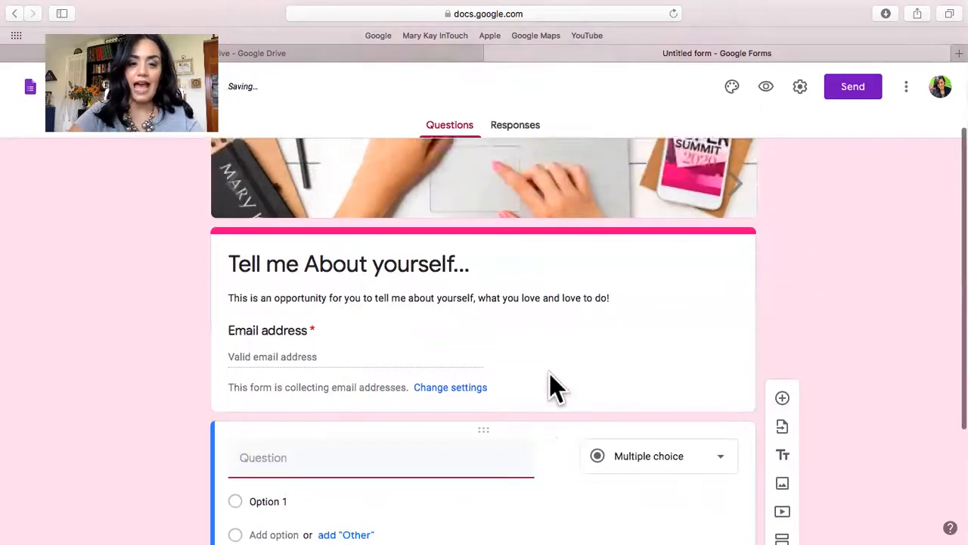
Turn off email address collection in the form settings and save the change.
{"action": "left_click", "coordinate": [550, 329]}
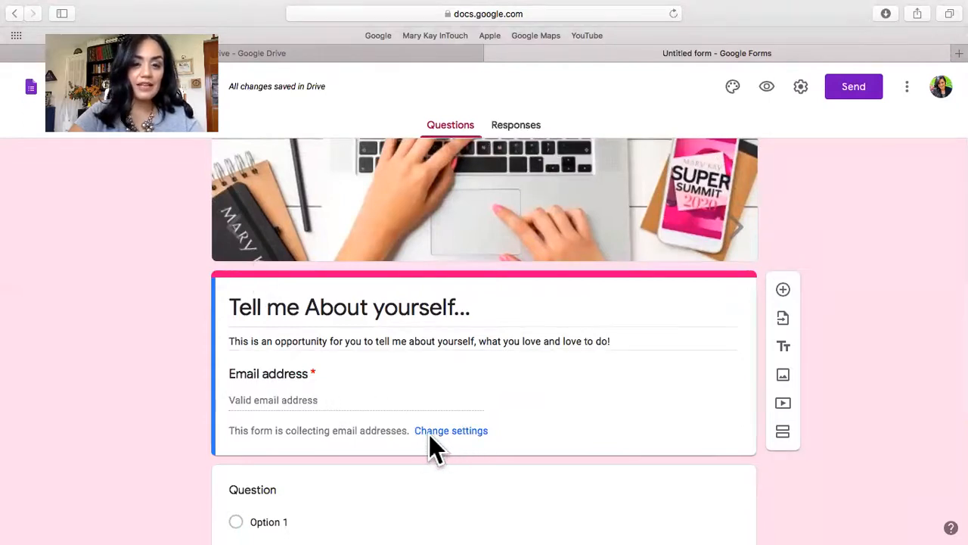
{"action": "scroll", "coordinate": [428, 435], "scroll_direction": "up", "scroll_amount": 1}
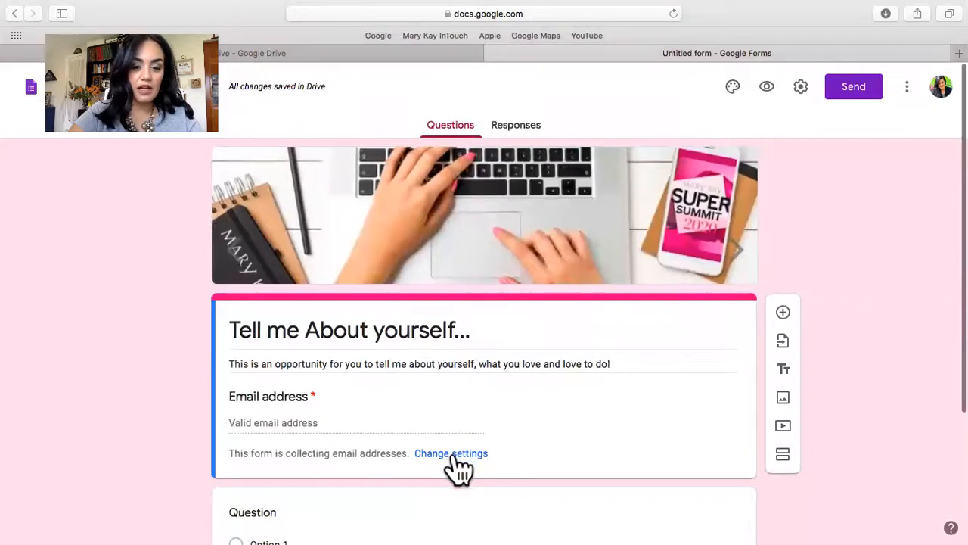
{"action": "left_click", "coordinate": [454, 454]}
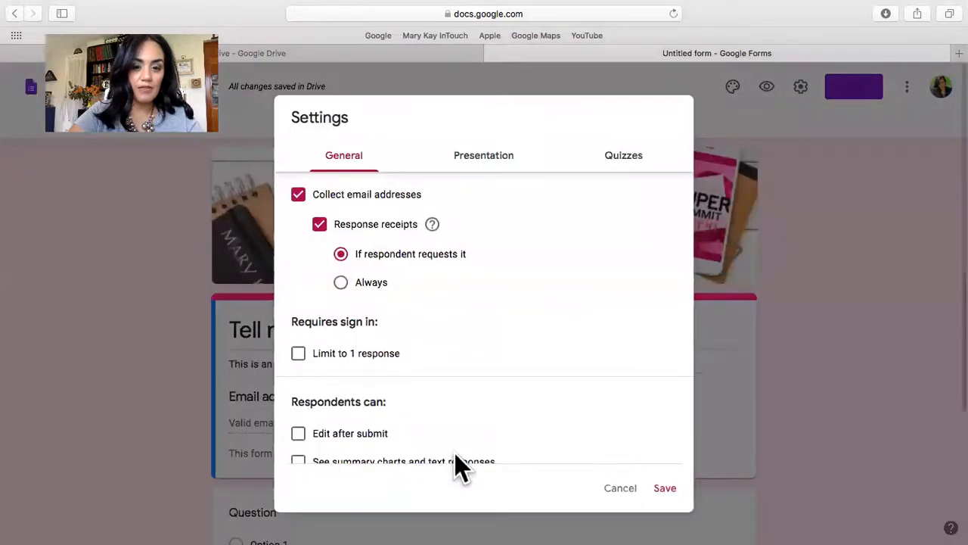
{"action": "left_click", "coordinate": [300, 195]}
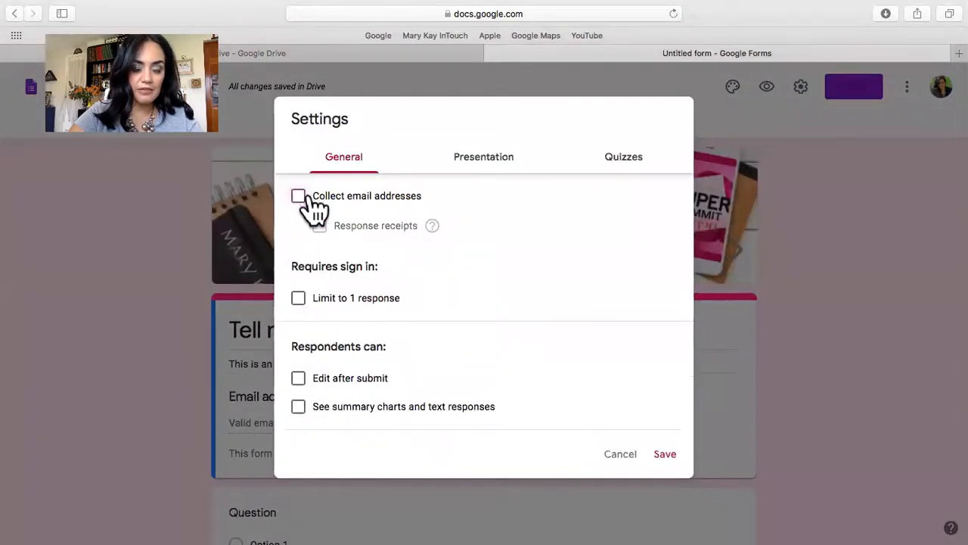
{"action": "left_click", "coordinate": [658, 455]}
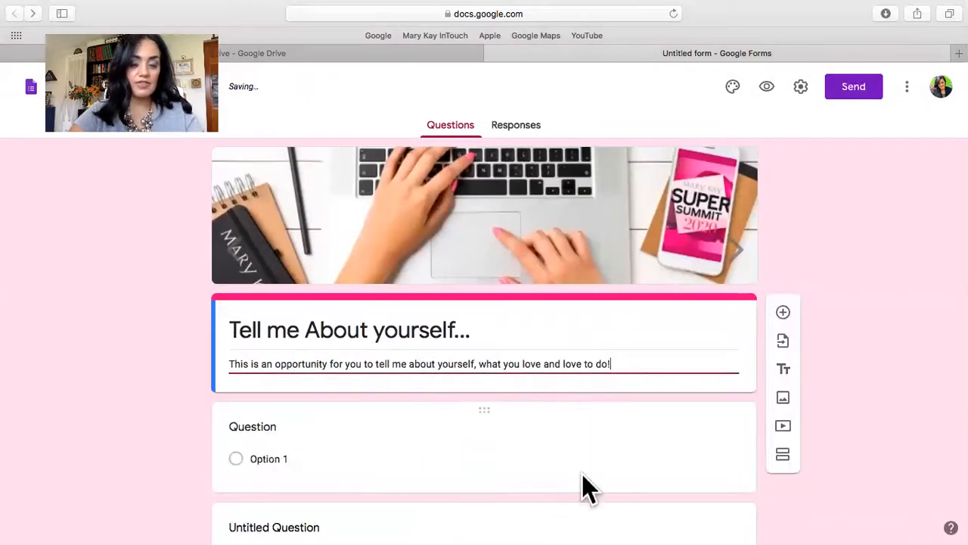
Delete the original "Untitled Question" and keep the newly added blank question.
{"action": "scroll", "coordinate": [583, 475], "scroll_direction": "down", "scroll_amount": 3}
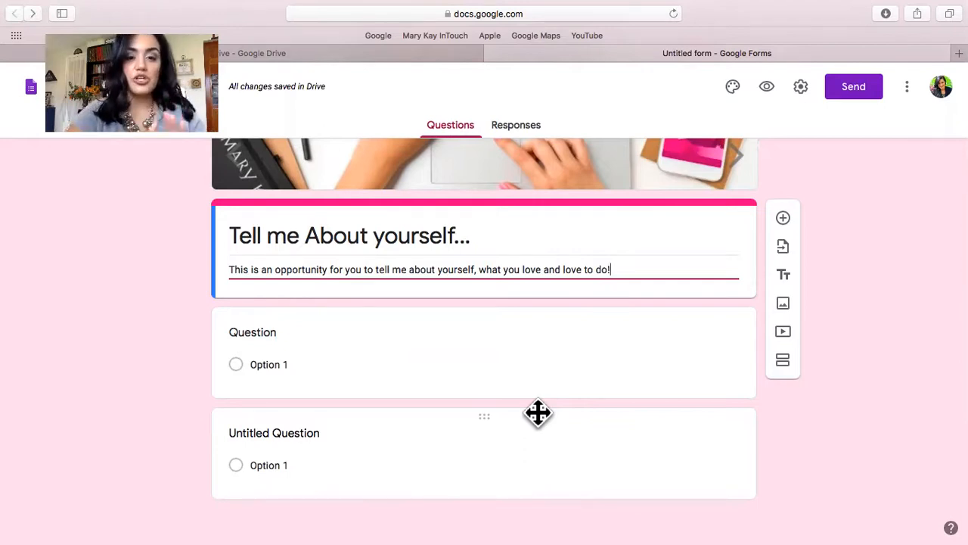
{"action": "left_click", "coordinate": [740, 481]}
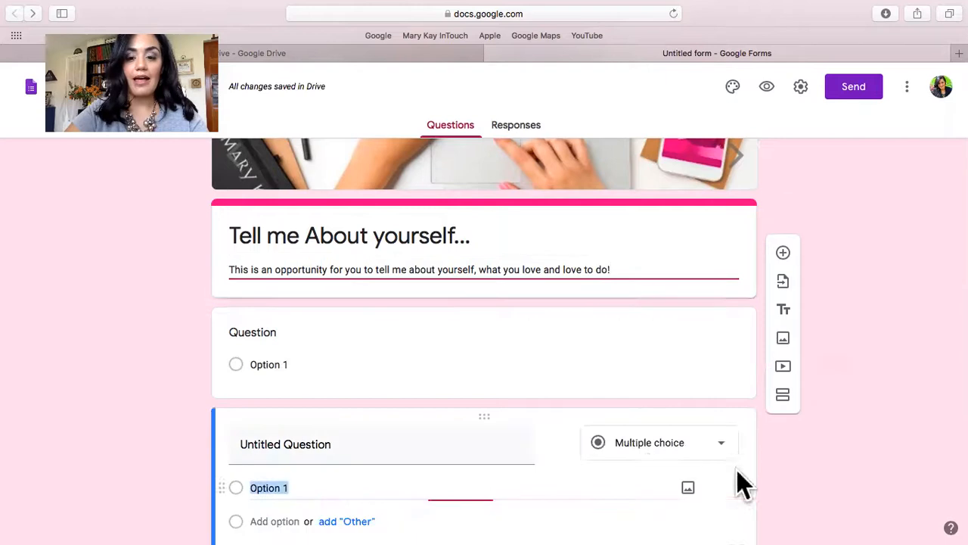
{"action": "left_click", "coordinate": [587, 474]}
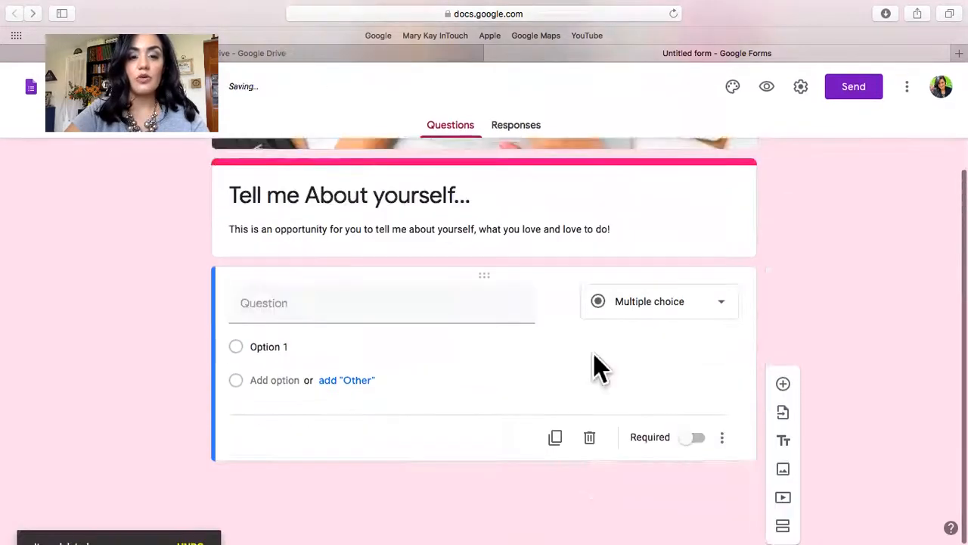
{"action": "left_click", "coordinate": [627, 390]}
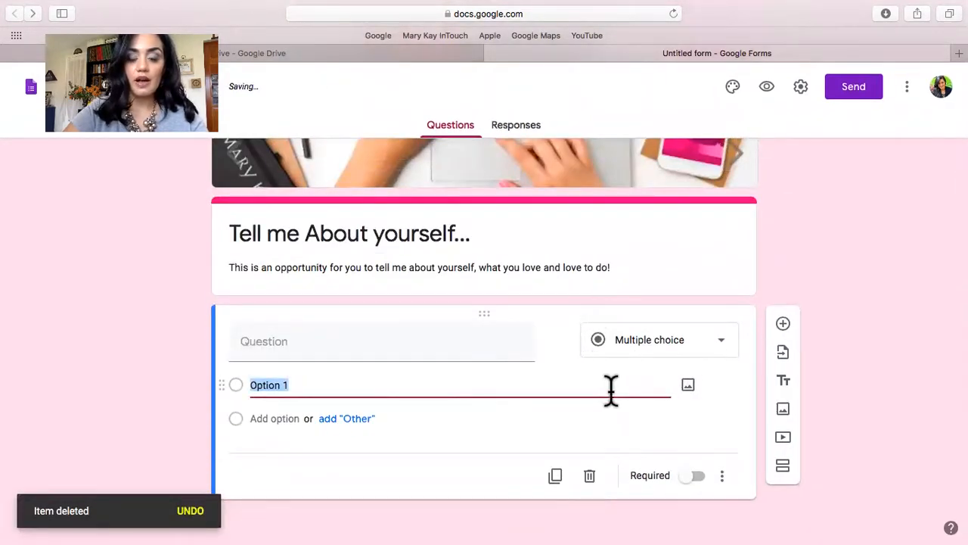
Turn the blank question into a required short-answer question titled "Name".
{"action": "left_click", "coordinate": [356, 333]}
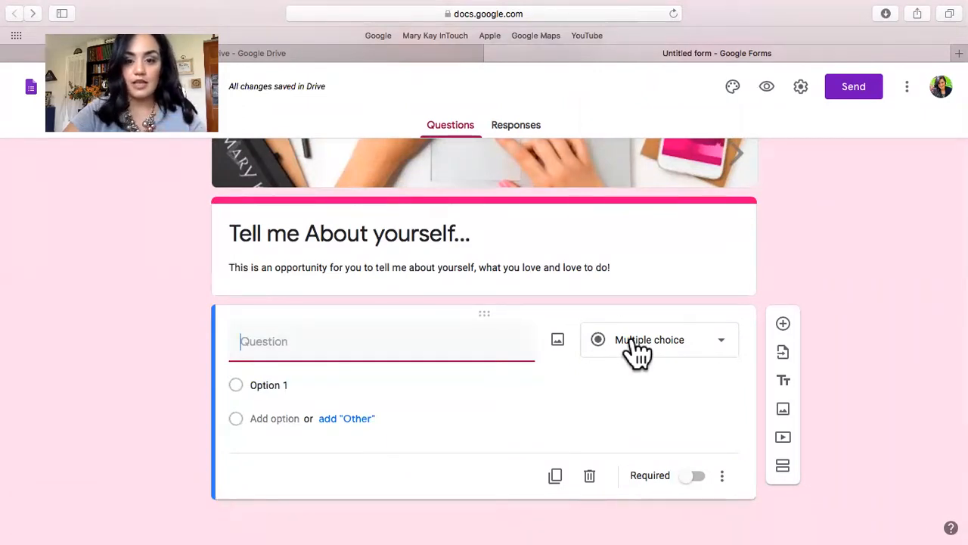
{"action": "left_click", "coordinate": [638, 344]}
{"action": "left_click", "coordinate": [630, 119]}
{"action": "left_click", "coordinate": [296, 356]}
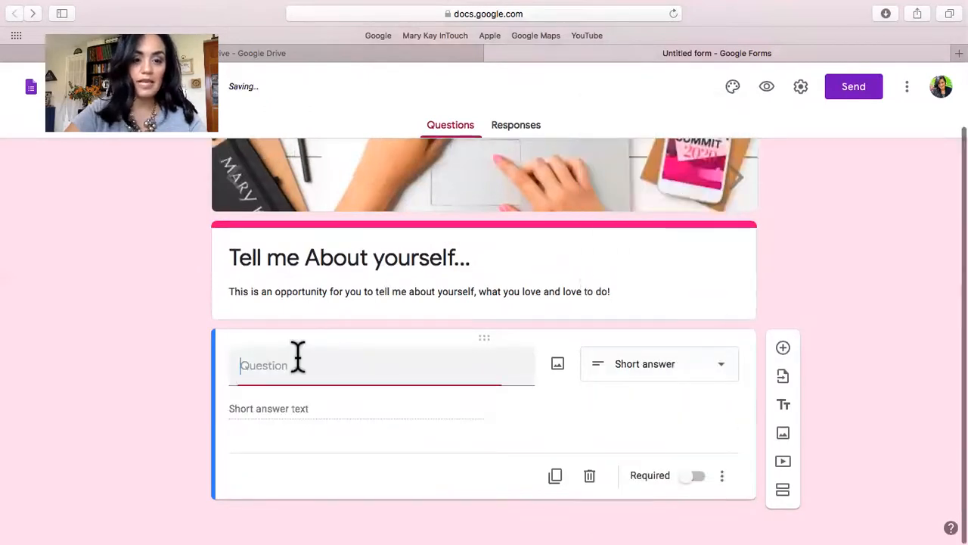
{"action": "type", "text": "Name"}
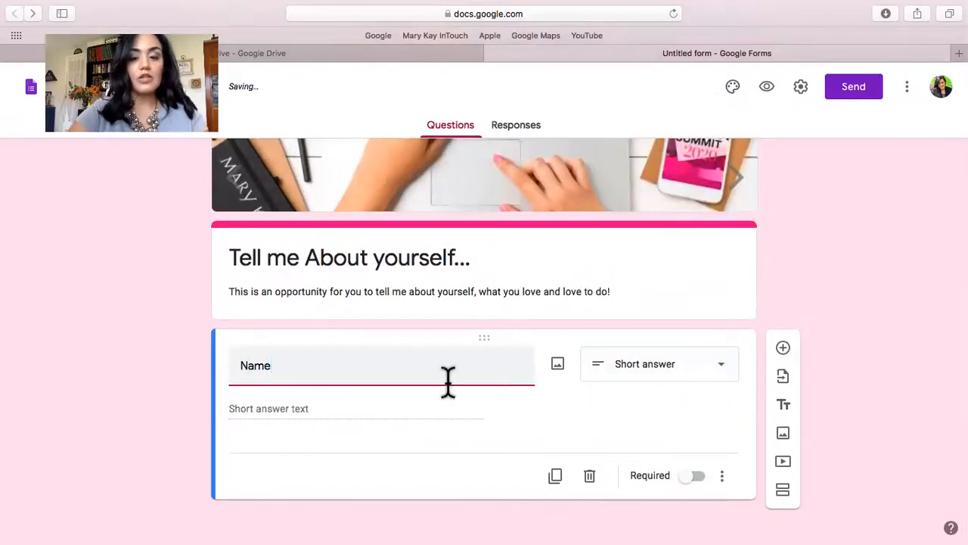
{"action": "left_click", "coordinate": [693, 475]}
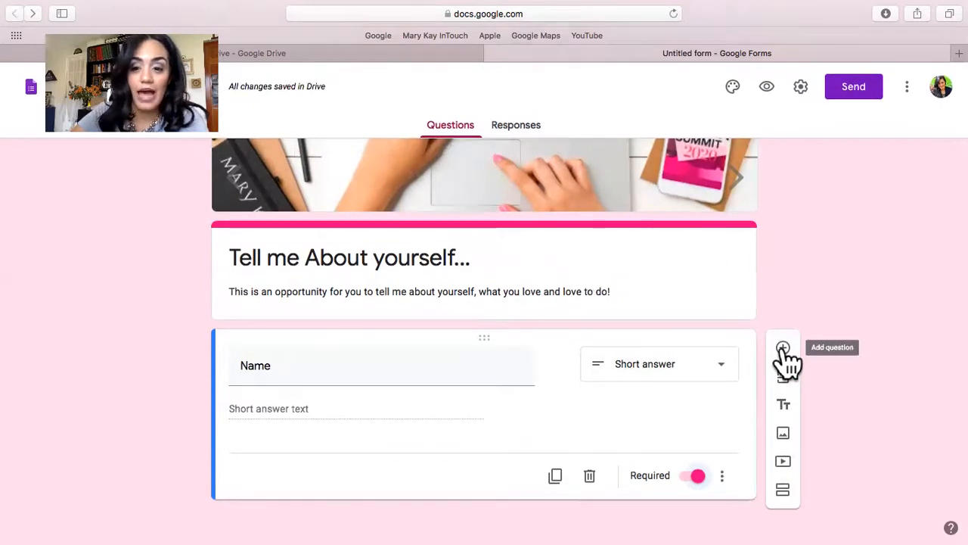
Add a short-answer question "What is your Hair Color?" below the Name question.
{"action": "left_click", "coordinate": [783, 348]}
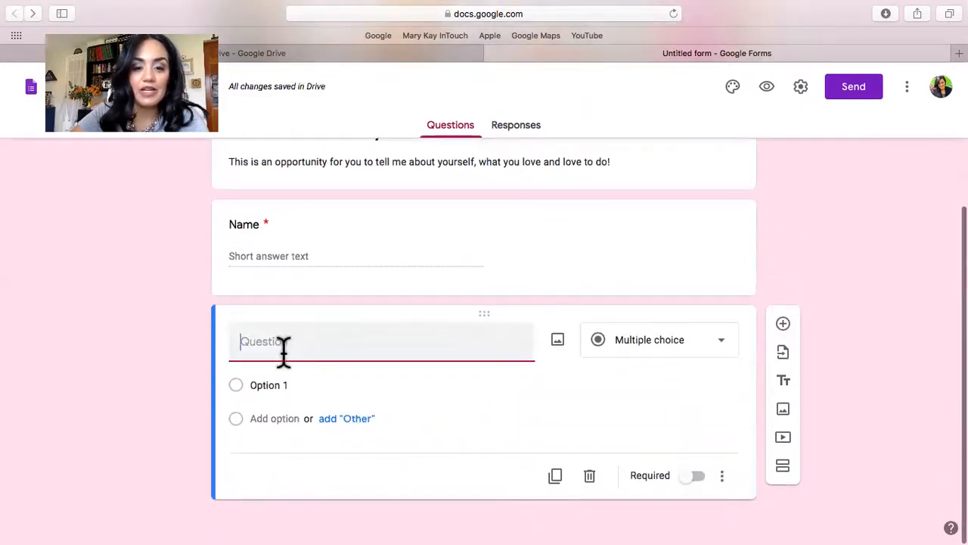
{"action": "left_click", "coordinate": [627, 350]}
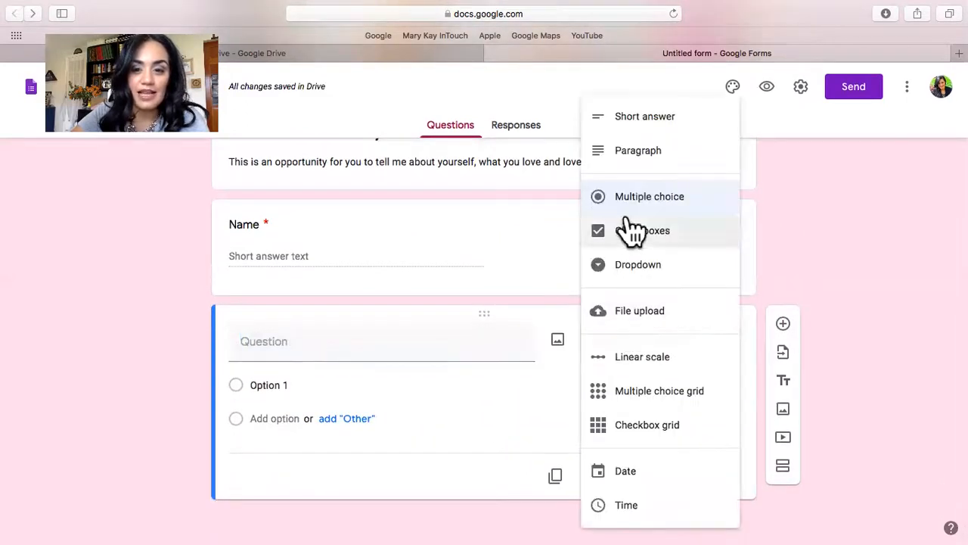
{"action": "left_click", "coordinate": [635, 127]}
{"action": "left_click", "coordinate": [307, 360]}
{"action": "type", "text": "What "}
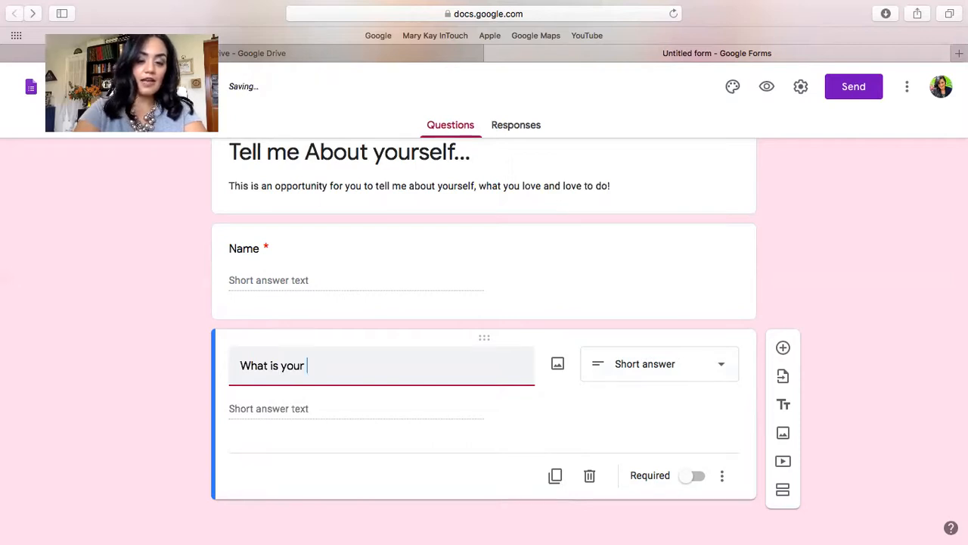
{"action": "type", "text": "is your"}
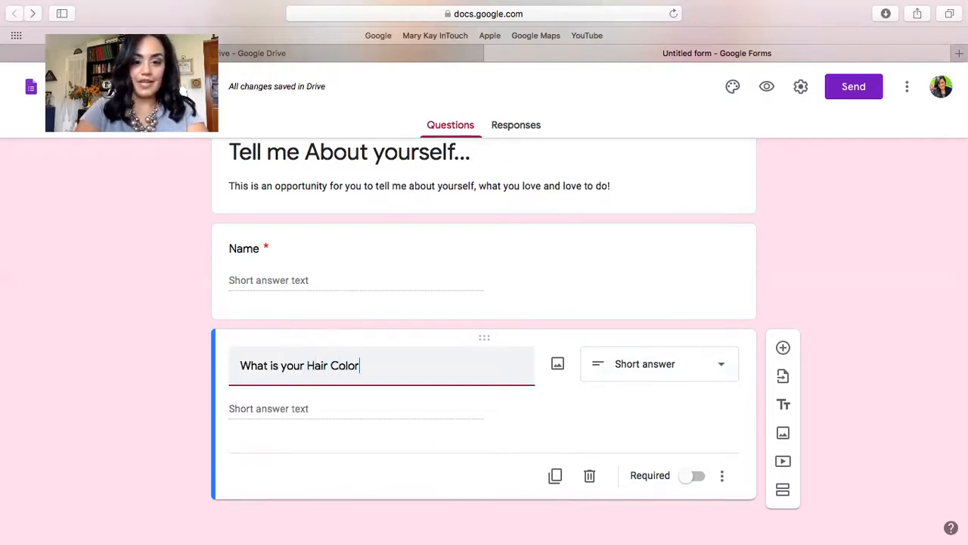
{"action": "left_click", "coordinate": [301, 419]}
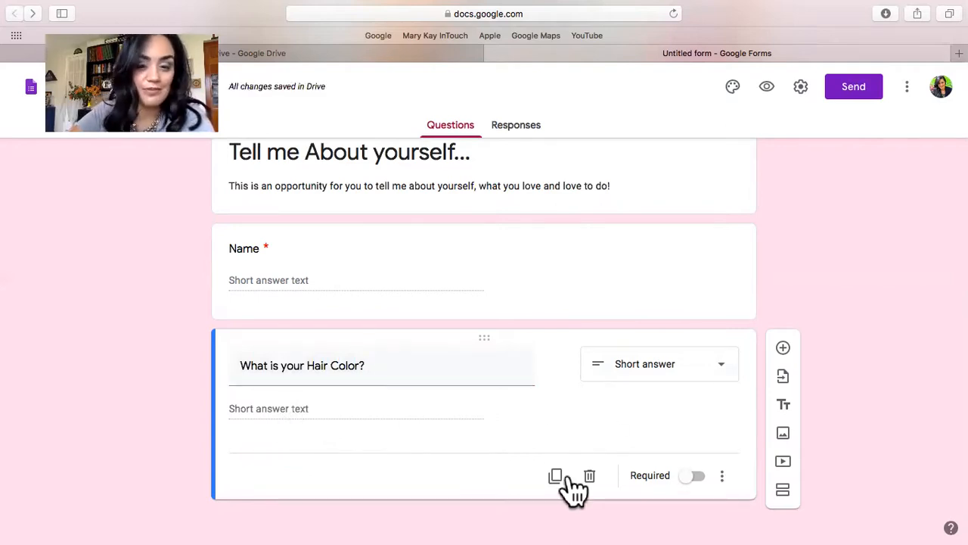
Add a dropdown question "What is your age range?" below the hair color question.
{"action": "left_click", "coordinate": [784, 347]}
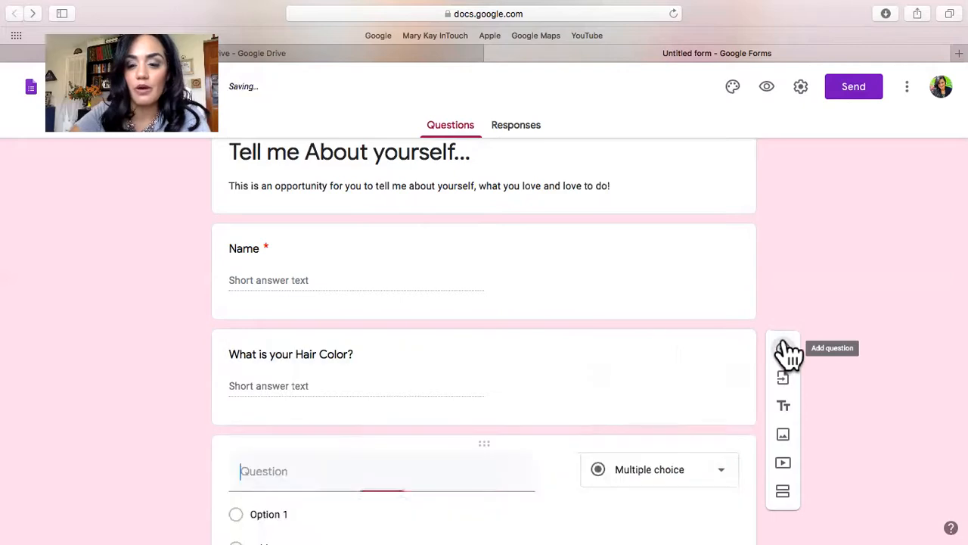
{"action": "left_click", "coordinate": [643, 475]}
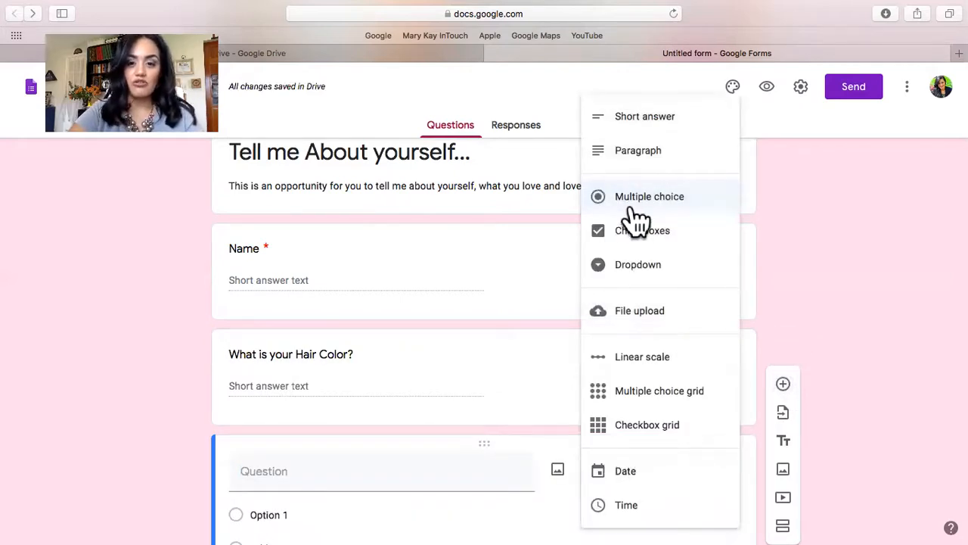
{"action": "left_click", "coordinate": [639, 274]}
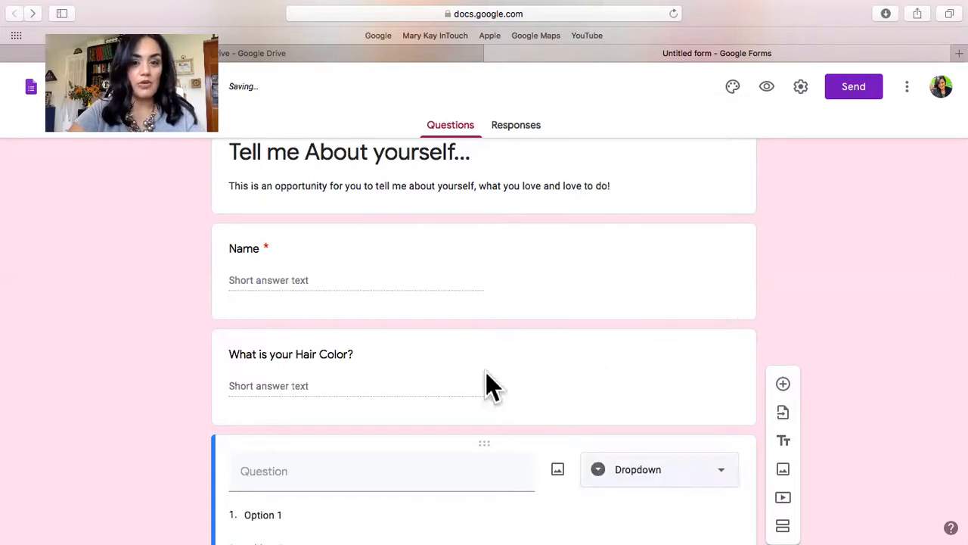
{"action": "right_click", "coordinate": [398, 466]}
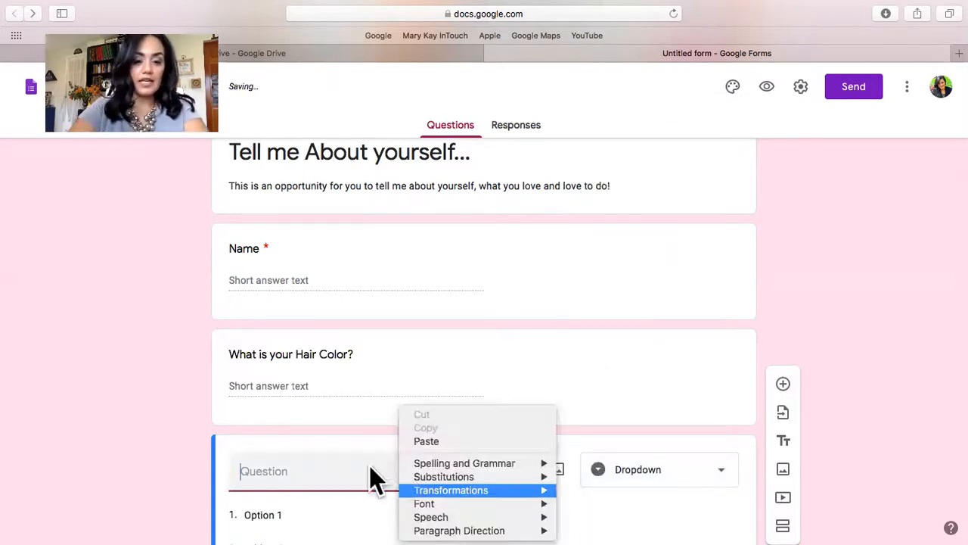
{"action": "left_click", "coordinate": [332, 457]}
{"action": "type", "text": "What i"}
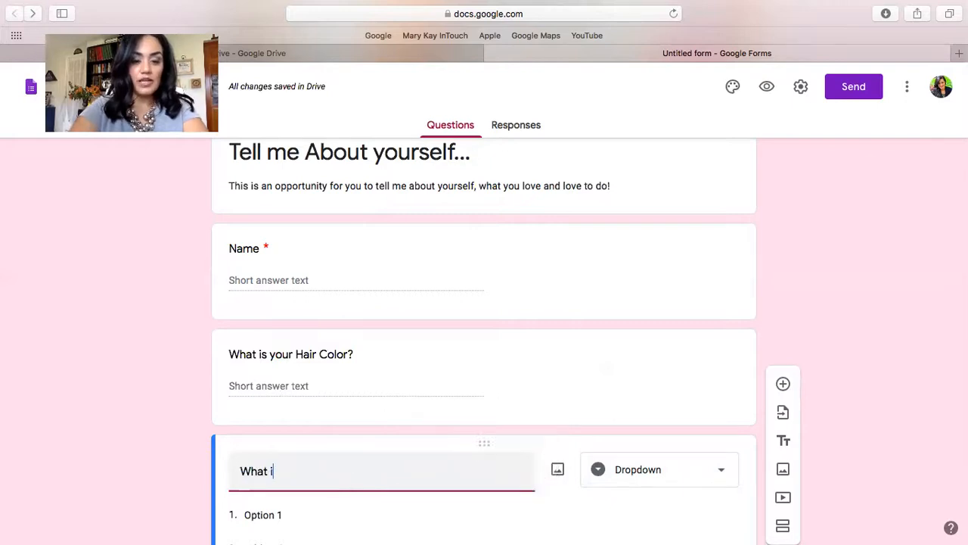
{"action": "type", "text": "s your age range?"}
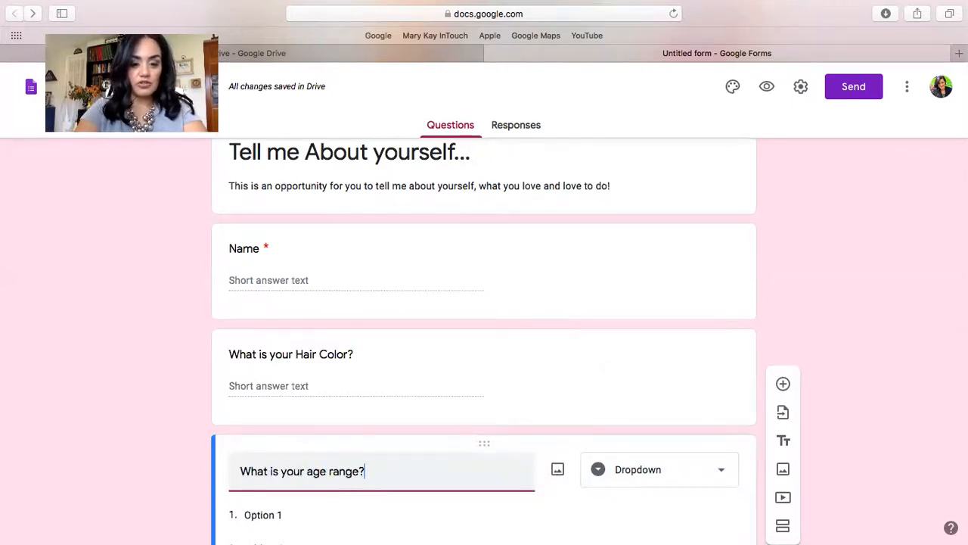
Fill in the first two options of the age range dropdown as "18-30" and "31-40".
{"action": "scroll", "coordinate": [422, 464], "scroll_direction": "down", "scroll_amount": 3}
{"action": "left_click", "coordinate": [253, 384]}
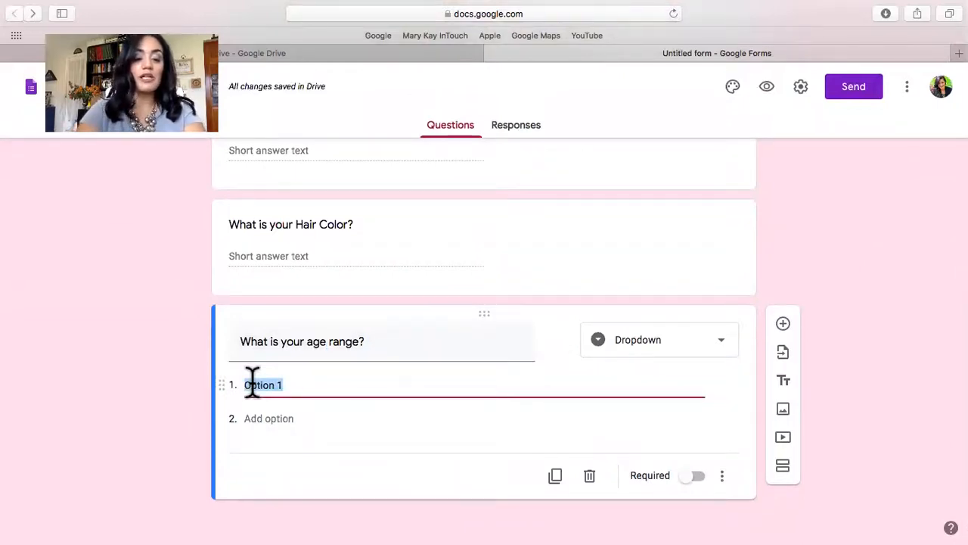
{"action": "type", "text": "18"}
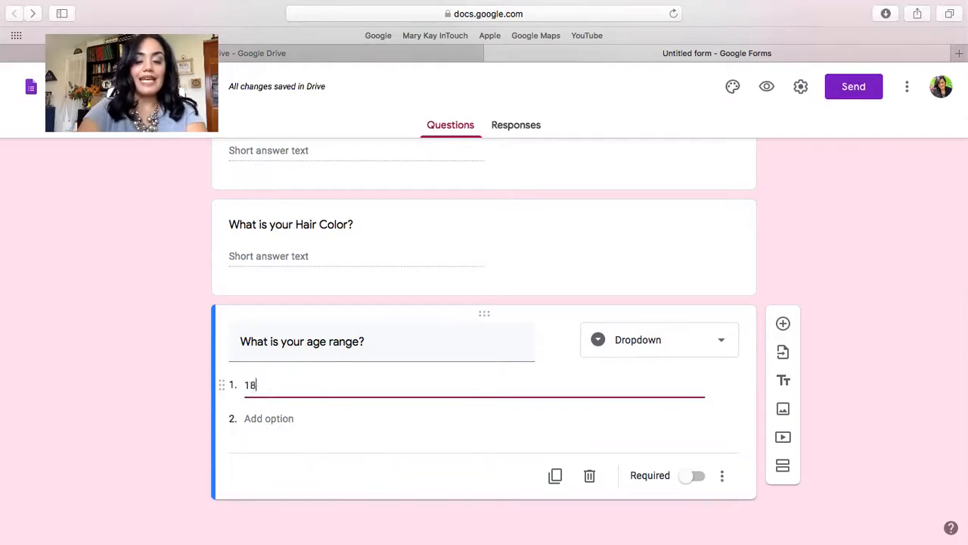
{"action": "type", "text": "-30"}
{"action": "key", "text": "BackSpace"}
{"action": "type", "text": "0"}
{"action": "left_click", "coordinate": [258, 413]}
{"action": "type", "text": "30-40"}
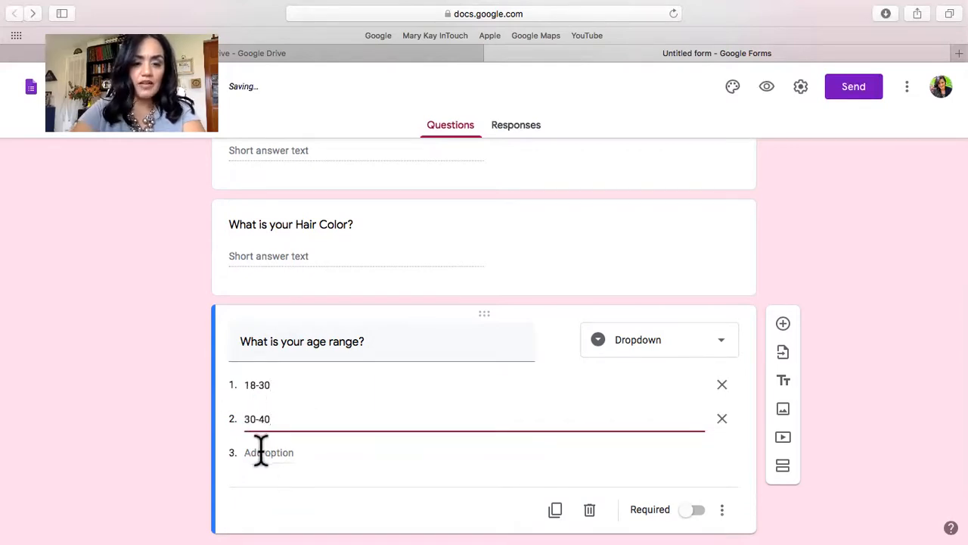
{"action": "left_click", "coordinate": [259, 452]}
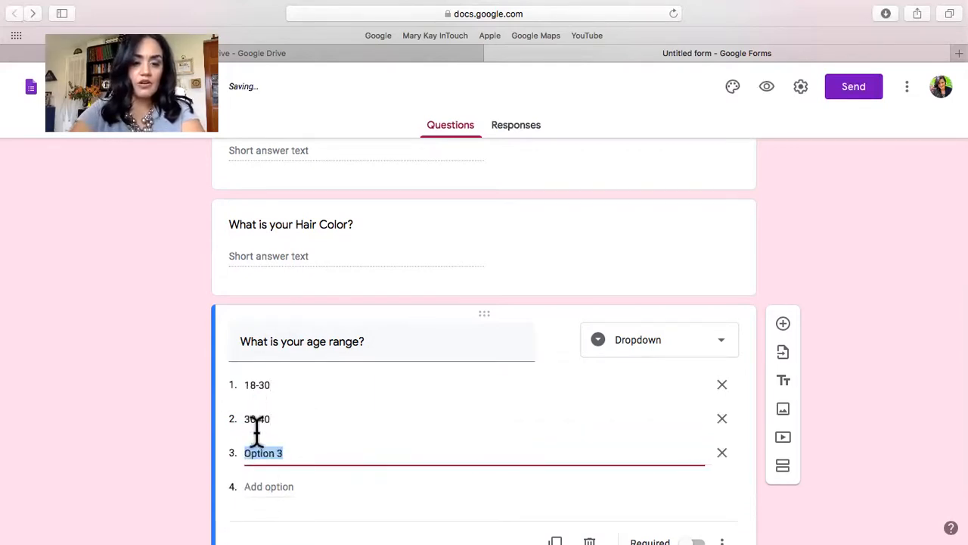
{"action": "left_click", "coordinate": [255, 425]}
{"action": "type", "text": "31-40"}
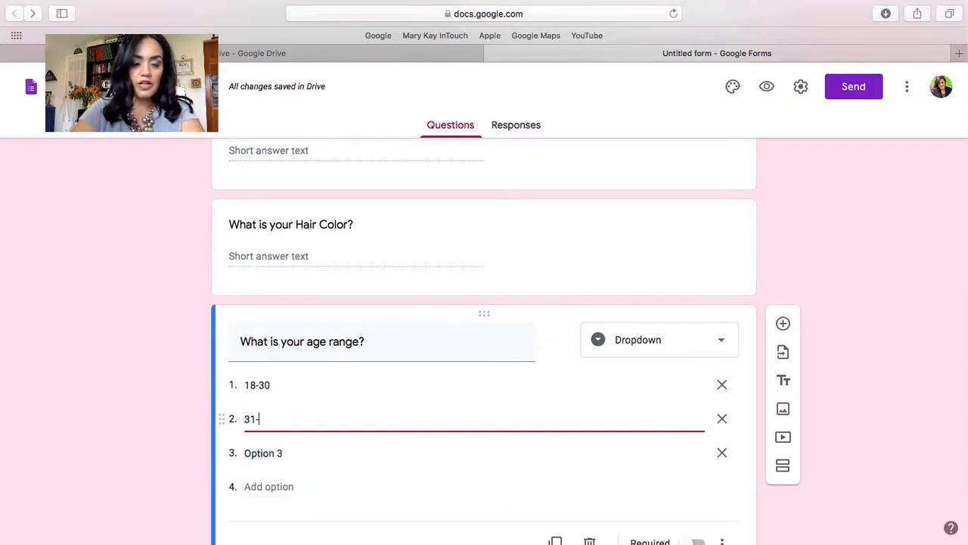
Complete the age range dropdown with the options "41-50", "51-60" and "61+".
{"action": "left_click", "coordinate": [256, 447]}
{"action": "type", "text": "41-50"}
{"action": "left_click", "coordinate": [260, 486]}
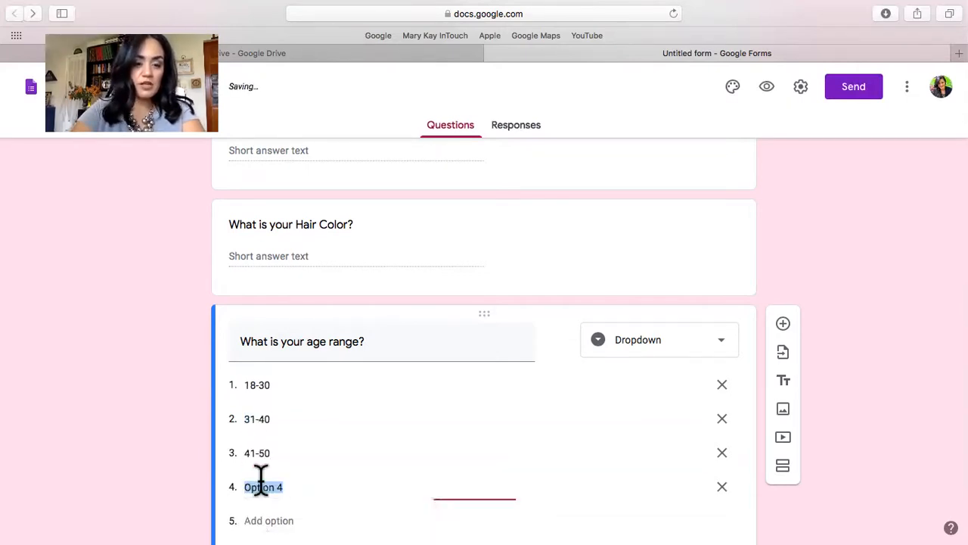
{"action": "type", "text": "51-60"}
{"action": "left_click", "coordinate": [261, 520]}
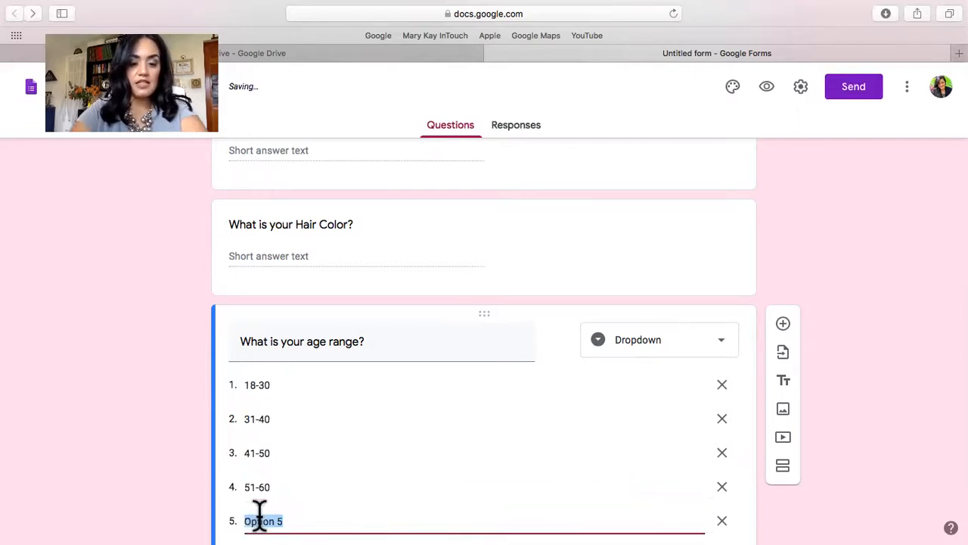
{"action": "type", "text": "62"}
{"action": "type", "text": "1+"}
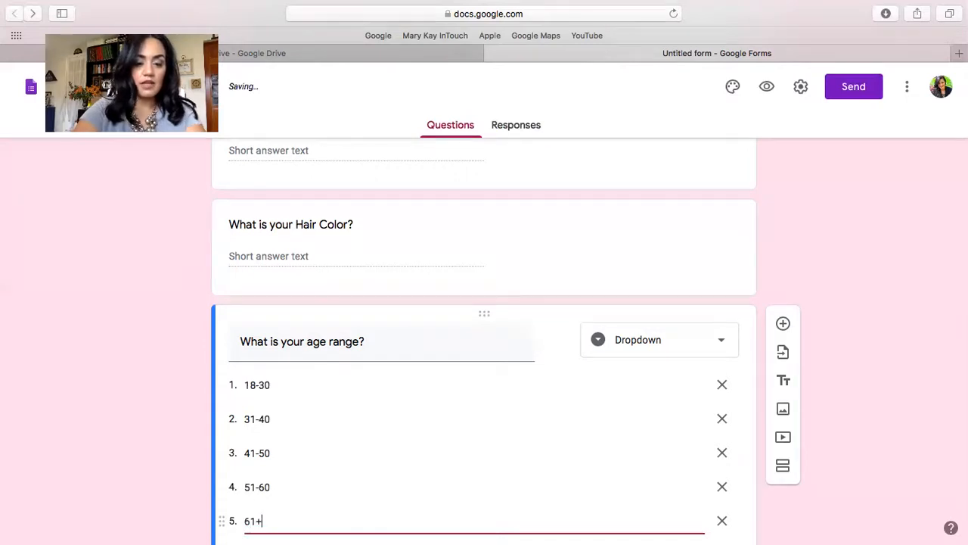
{"action": "left_click", "coordinate": [815, 497]}
Add a multiple-choice question titled "What best describes you:" below the age range question.
{"action": "scroll", "coordinate": [815, 497], "scroll_direction": "down", "scroll_amount": 3}
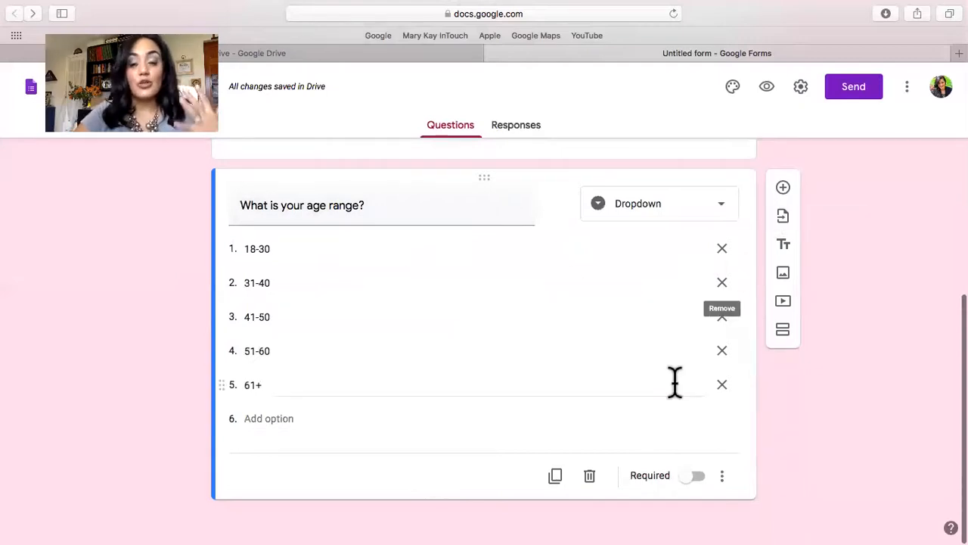
{"action": "left_click", "coordinate": [784, 190]}
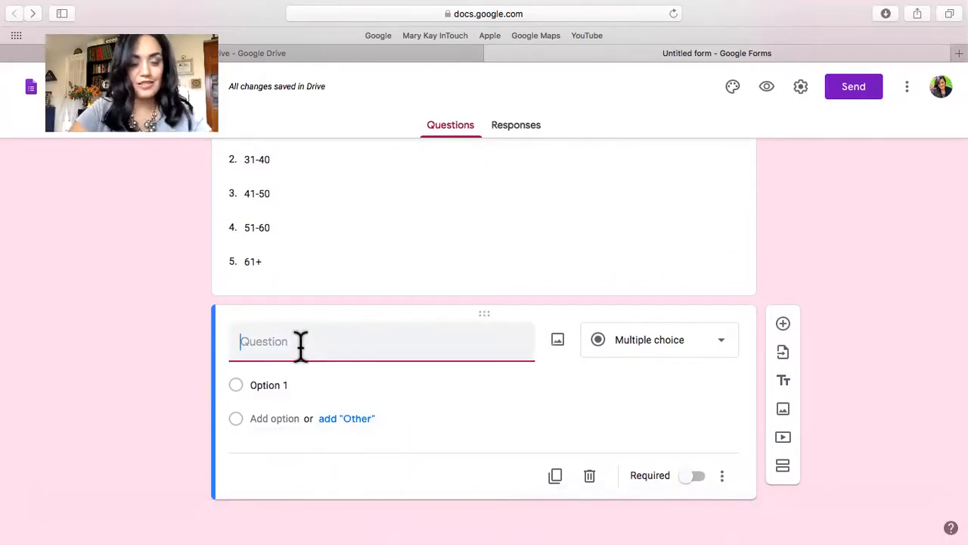
{"action": "type", "text": "What best descri"}
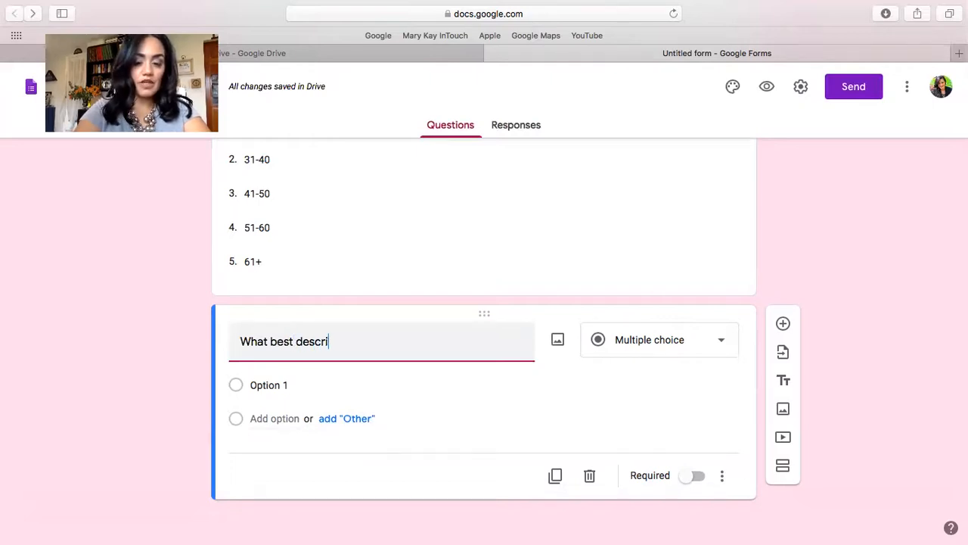
{"action": "type", "text": "bes you?"}
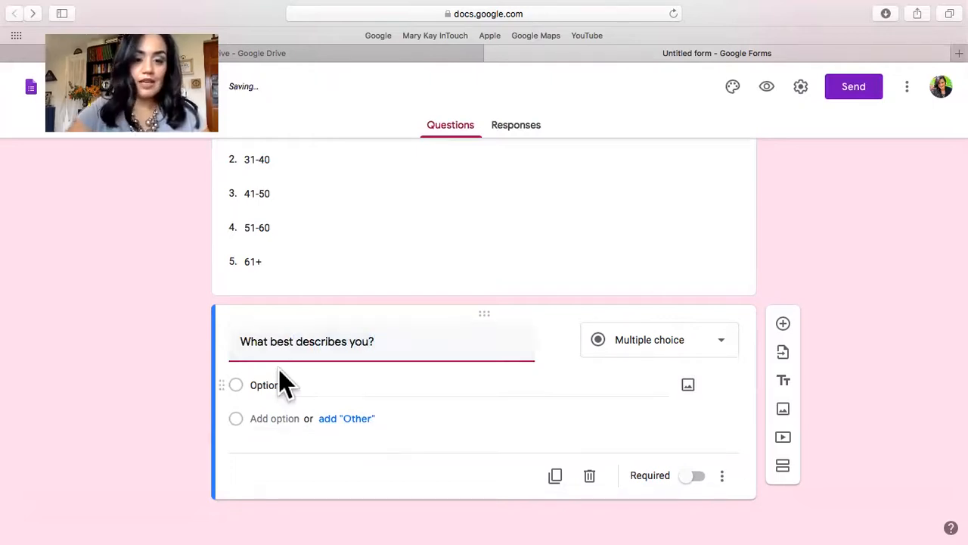
{"action": "key", "text": "BackSpace"}
{"action": "type", "text": ":"}
Reword the new multiple-choice question's title to "Which statement best describes you:".
{"action": "double_click", "coordinate": [260, 341]}
{"action": "type", "text": "Which statem"}
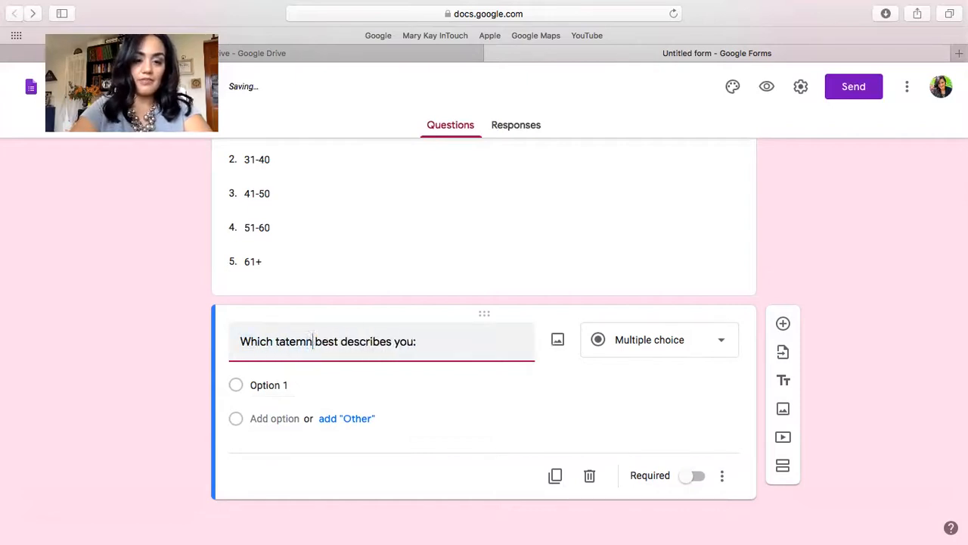
{"action": "key", "text": "BackSpace"}
{"action": "key", "text": "BackSpace"}
{"action": "key", "text": "BackSpace"}
{"action": "key", "text": "BackSpace"}
{"action": "key", "text": "BackSpace"}
{"action": "type", "text": "statement"}
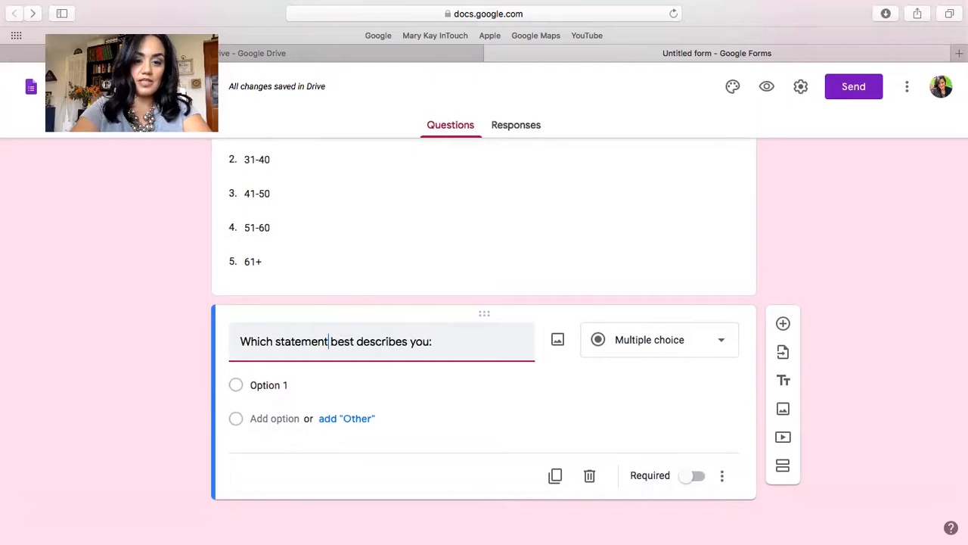
Give the "Which statement best describes you:" question the options "Skincare diva", "I keep it simple" and "I know nothing".
{"action": "left_click", "coordinate": [254, 385]}
{"action": "type", "text": "Skincare diva"}
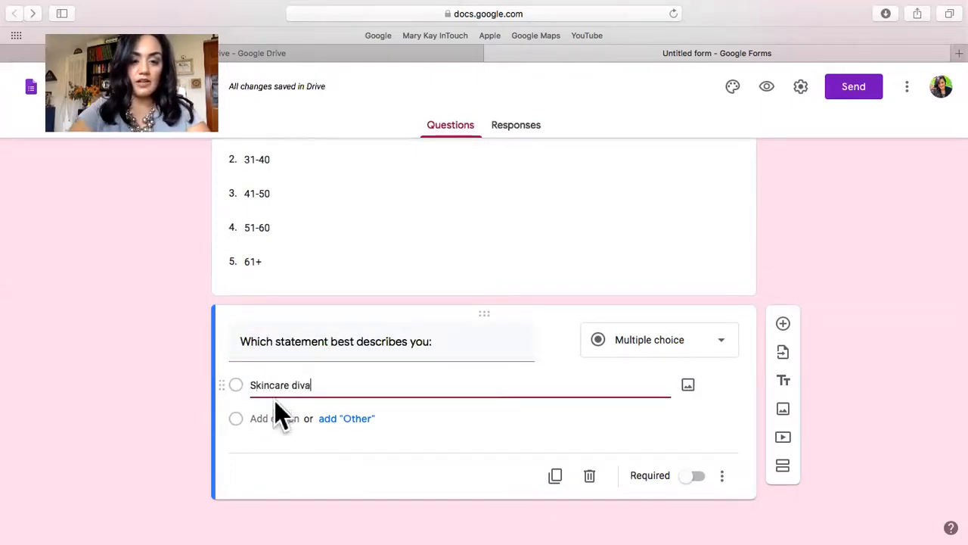
{"action": "left_click", "coordinate": [296, 420]}
{"action": "type", "text": "I k"}
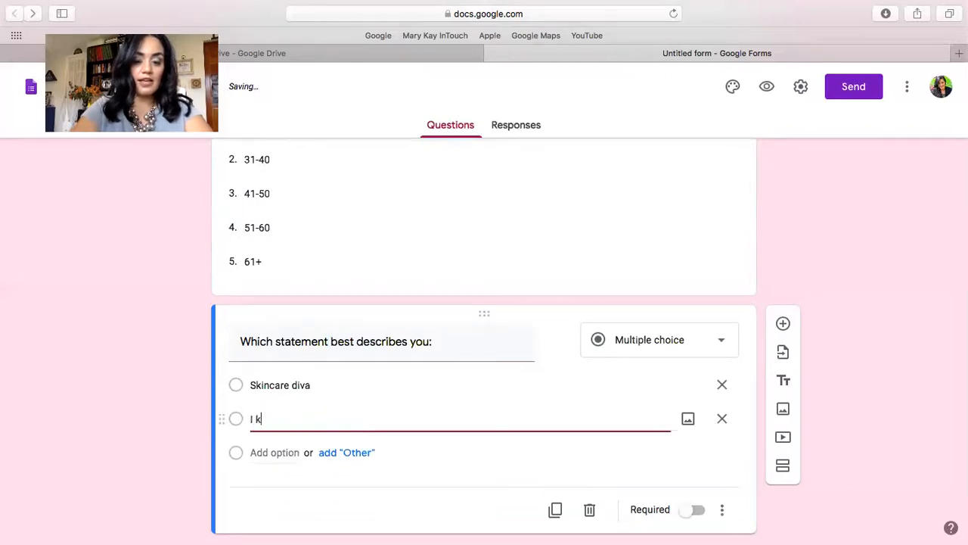
{"action": "type", "text": "eep it simple"}
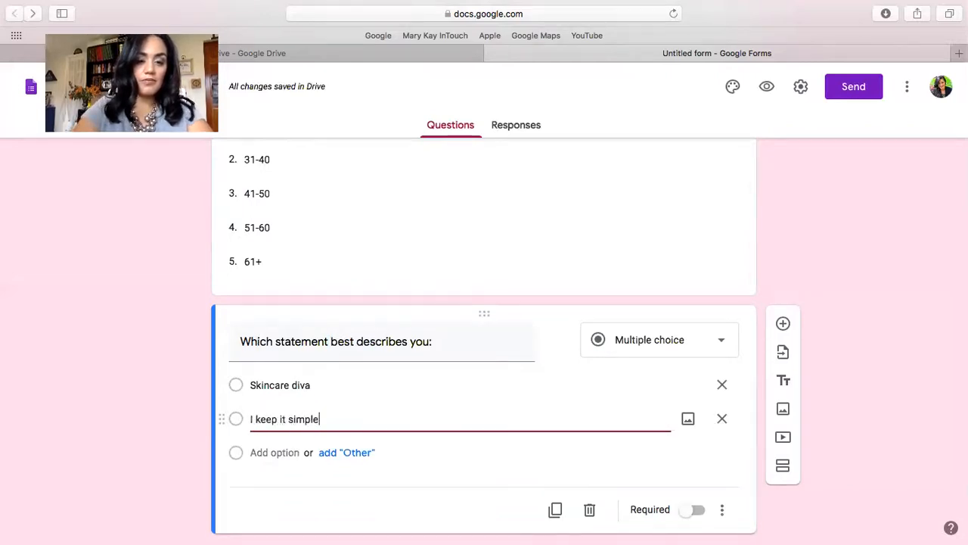
{"action": "left_click", "coordinate": [285, 452]}
{"action": "type", "text": "I"}
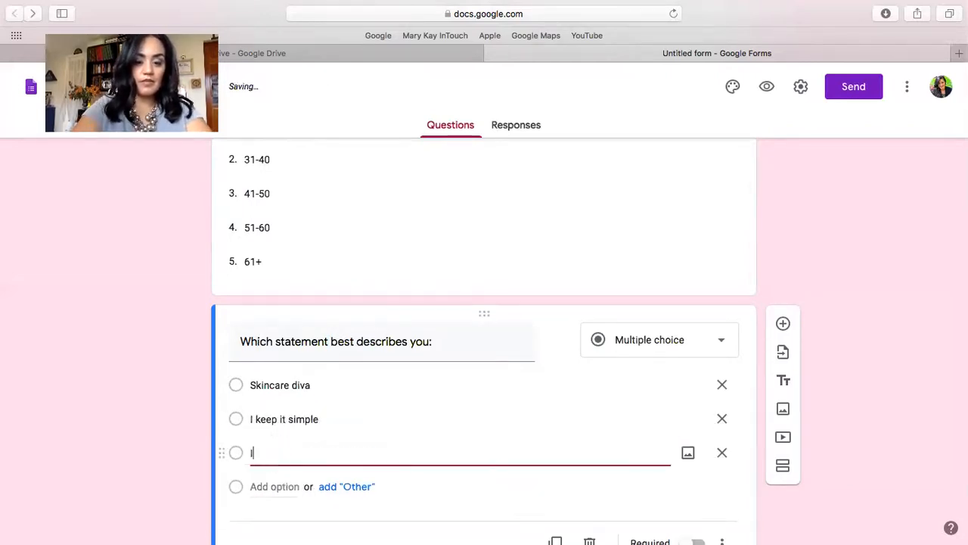
{"action": "type", "text": " know nothing"}
{"action": "left_click", "coordinate": [845, 369]}
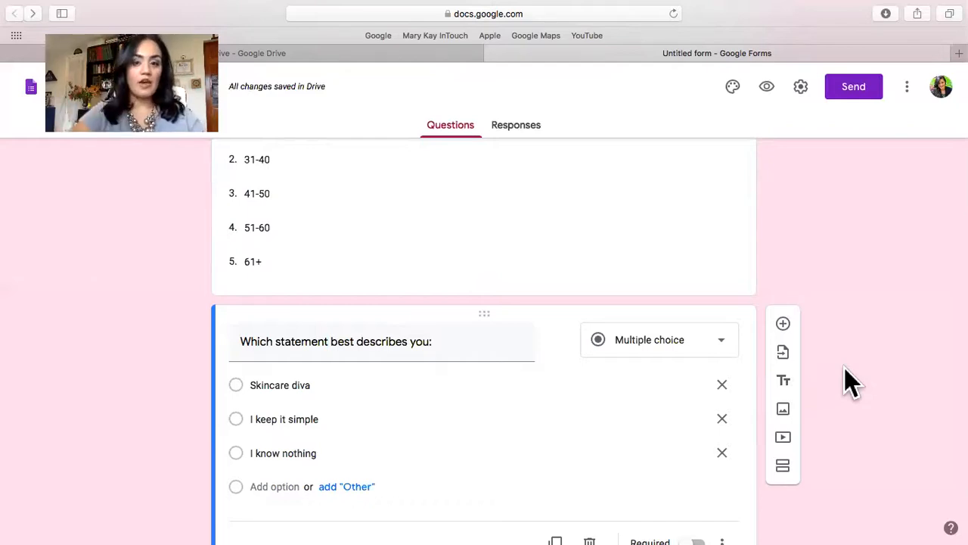
Add a new question of the Checkboxes type below the "Which statement best describes you:" question.
{"action": "scroll", "coordinate": [844, 368], "scroll_direction": "down", "scroll_amount": 3}
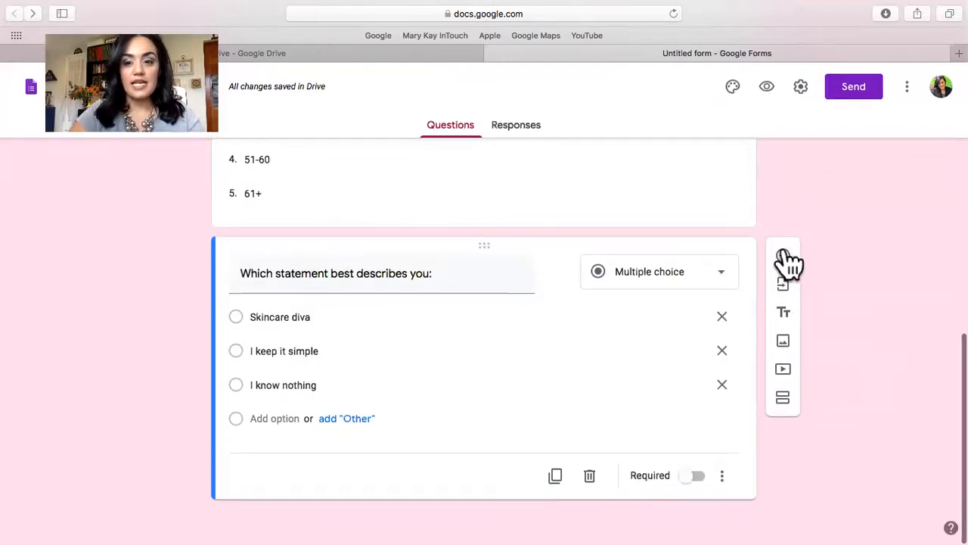
{"action": "left_click", "coordinate": [783, 253]}
{"action": "left_click", "coordinate": [625, 346]}
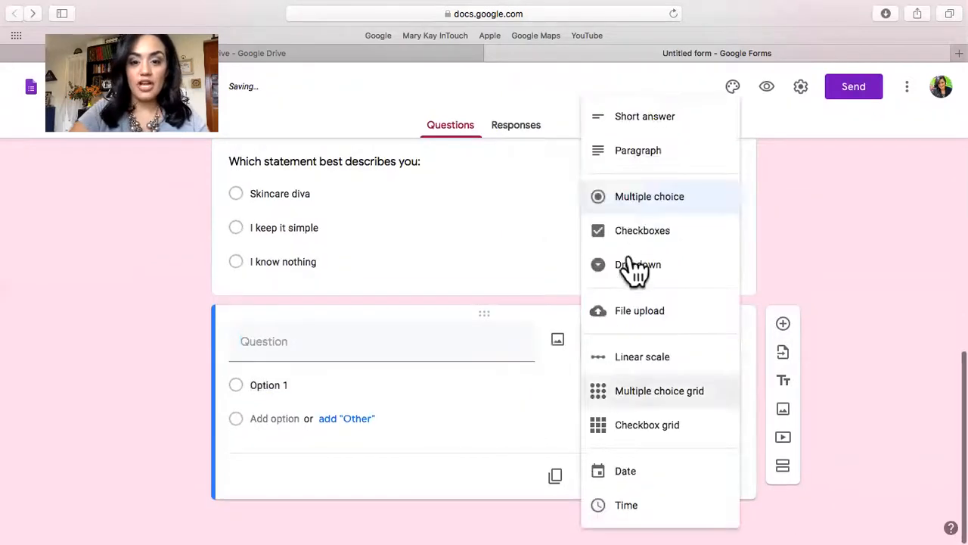
{"action": "left_click", "coordinate": [640, 244]}
Title the checkboxes question "Which three would you love to learn:".
{"action": "left_click", "coordinate": [322, 333]}
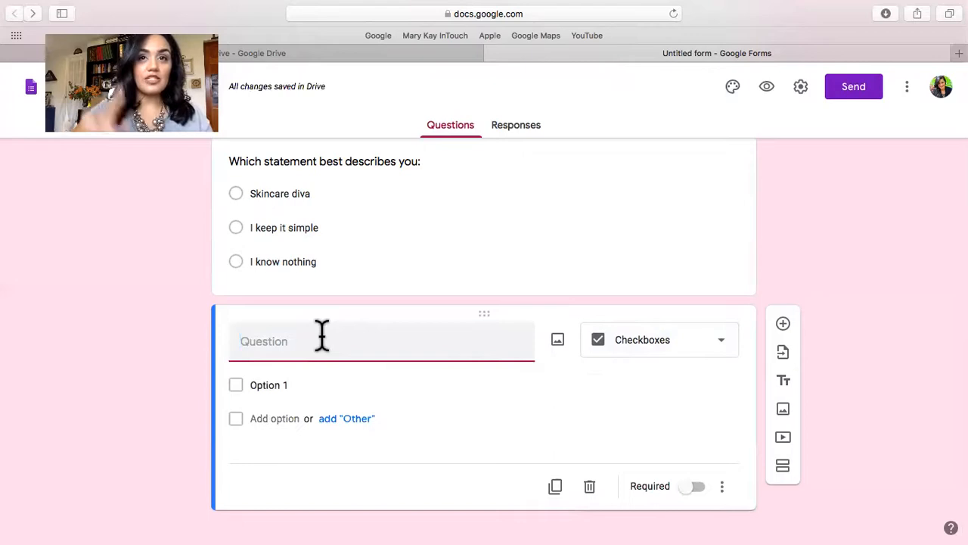
{"action": "type", "text": "I"}
{"action": "key", "text": "BackSpace"}
{"action": "type", "text": "Choose which of th"}
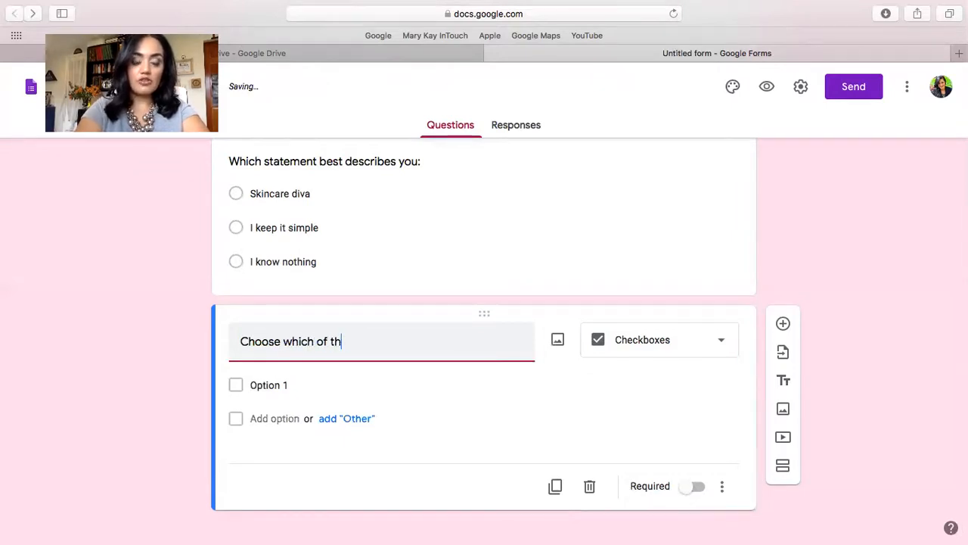
{"action": "key", "text": "BackSpace"}
{"action": "key", "text": "BackSpace"}
{"action": "key", "text": "BackSpace"}
{"action": "key", "text": "BackSpace"}
{"action": "key", "text": "BackSpace"}
{"action": "key", "text": "BackSpace"}
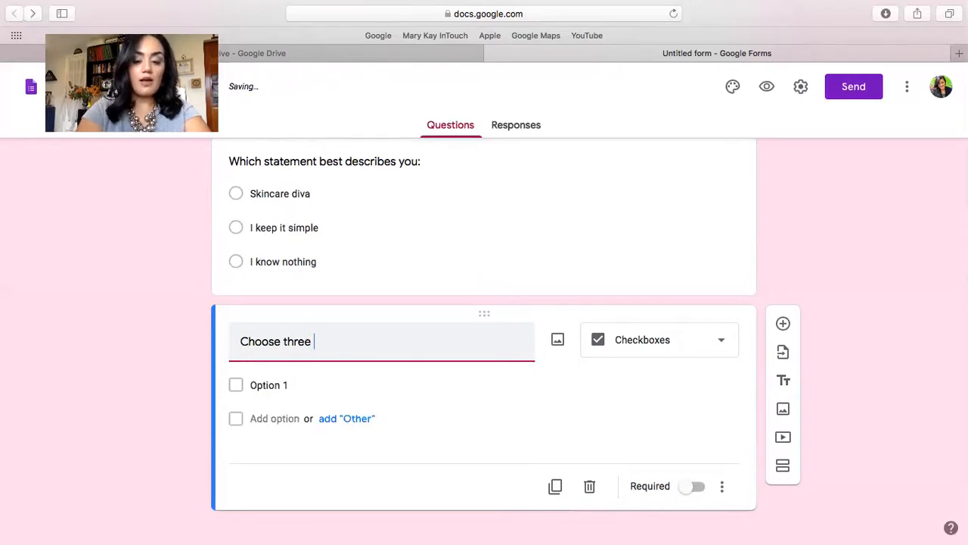
{"action": "type", "text": "ch"}
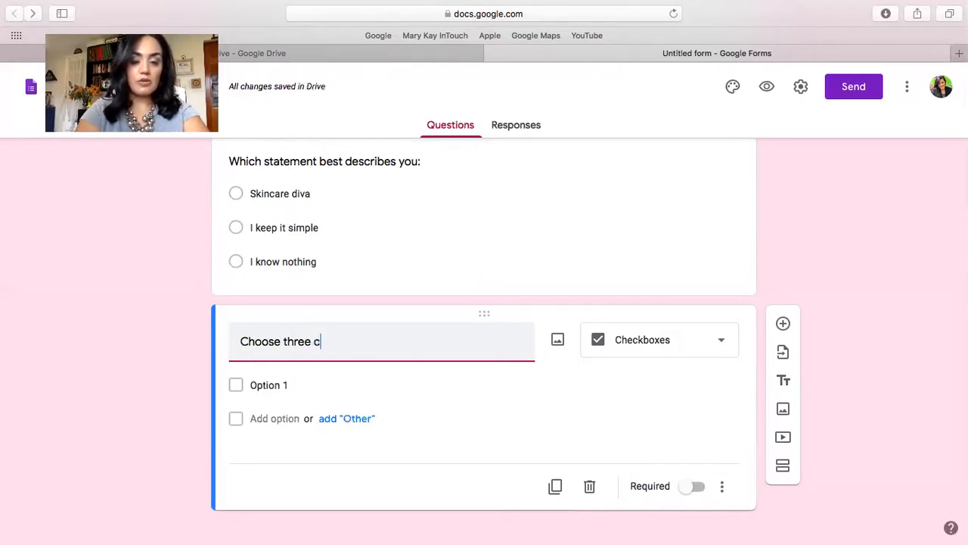
{"action": "key", "text": "BackSpace"}
{"action": "key", "text": "BackSpace"}
{"action": "key", "text": "BackSpace"}
{"action": "key", "text": "BackSpace"}
{"action": "key", "text": "BackSpace"}
{"action": "key", "text": "BackSpace"}
{"action": "type", "text": "Which"}
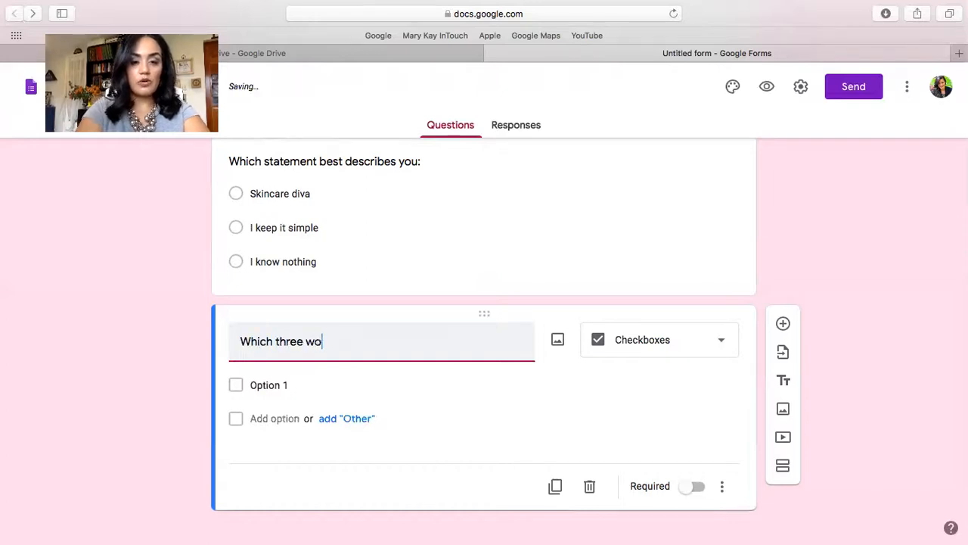
{"action": "type", "text": "ve to learn:"}
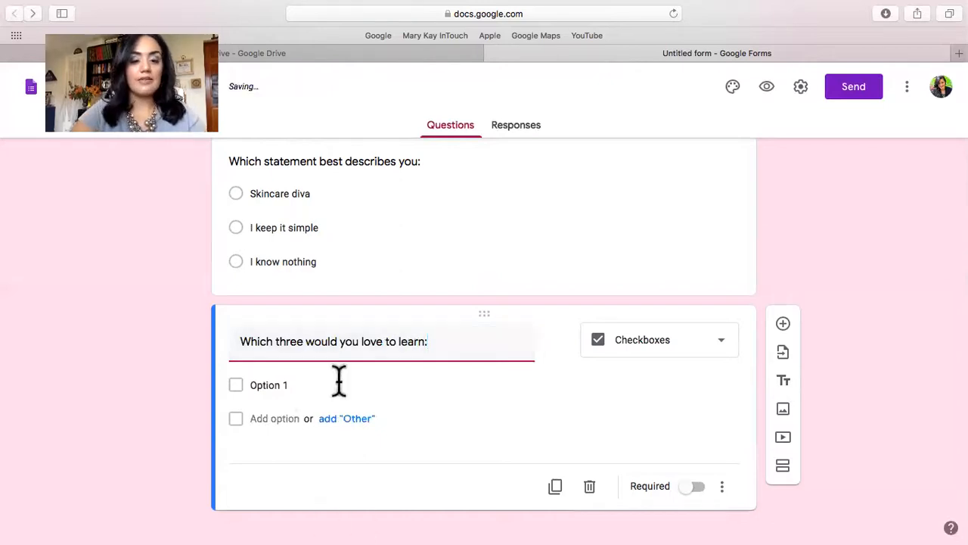
Enter "Wow Brows", "Smokey eye" and "Lovely lips" as the first three checkbox options.
{"action": "left_click", "coordinate": [274, 382]}
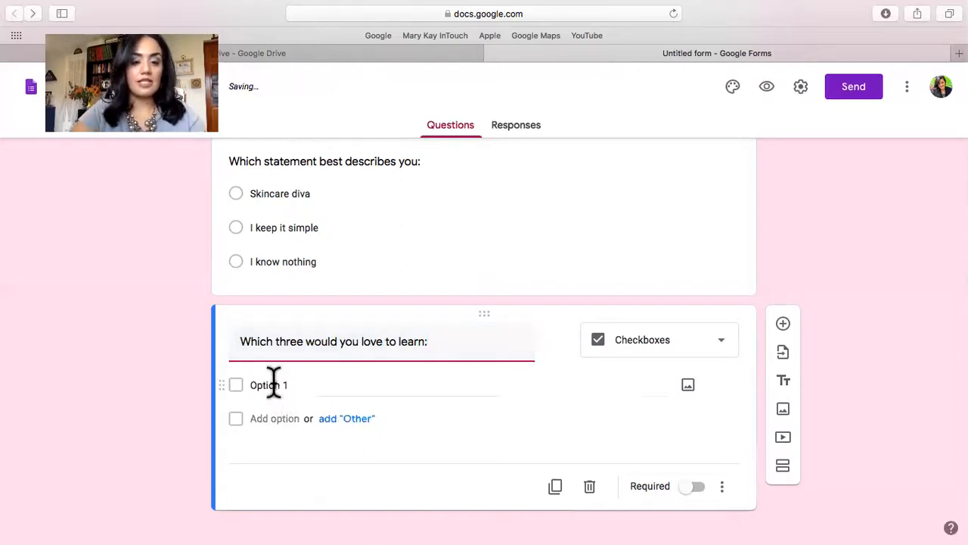
{"action": "type", "text": "Wow Brows"}
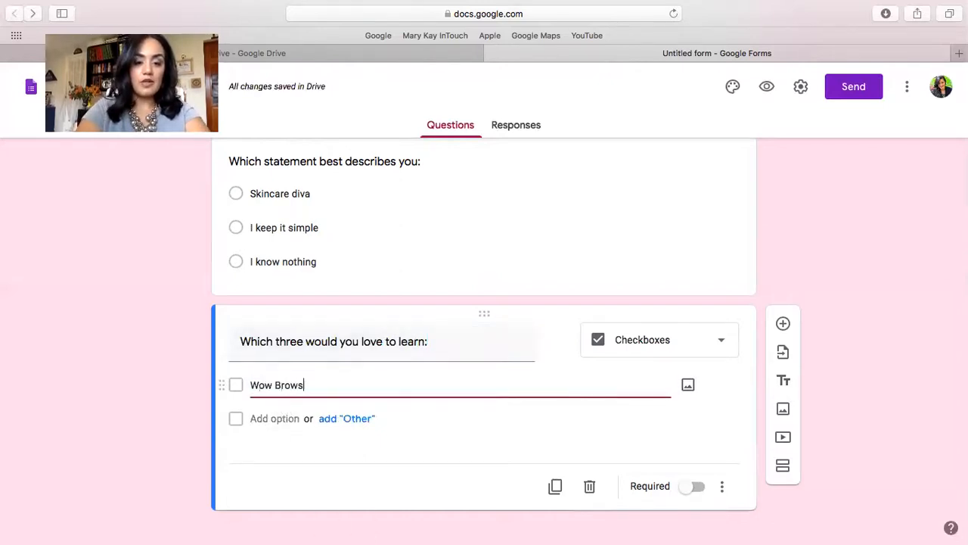
{"action": "left_click", "coordinate": [261, 417]}
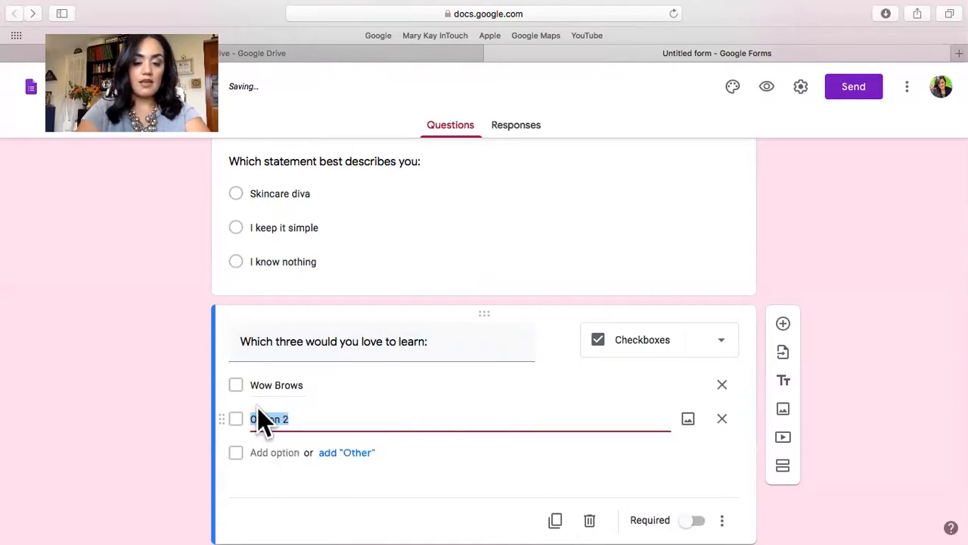
{"action": "type", "text": "SMokey eye"}
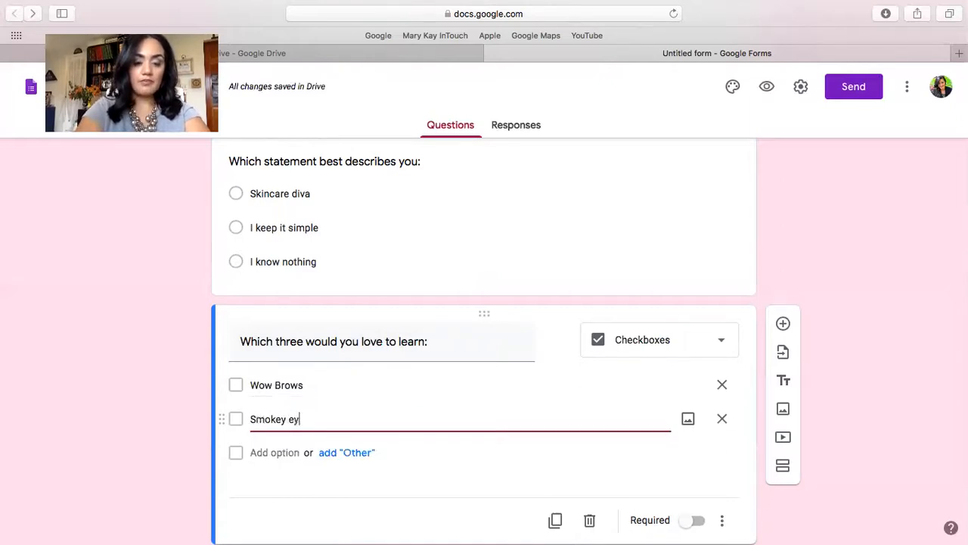
{"action": "key", "text": "Return"}
{"action": "type", "text": "Lucis"}
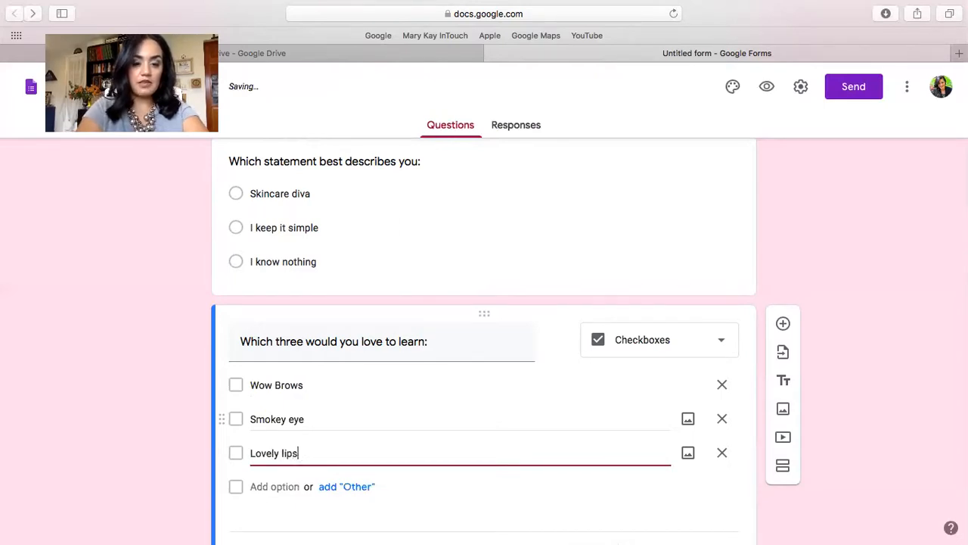
Add the checkbox options "cheeky cheeks" and "flawless face" below "Lovely lips".
{"action": "key", "text": "Return"}
{"action": "type", "text": "cheeky cheeks"}
{"action": "key", "text": "Return"}
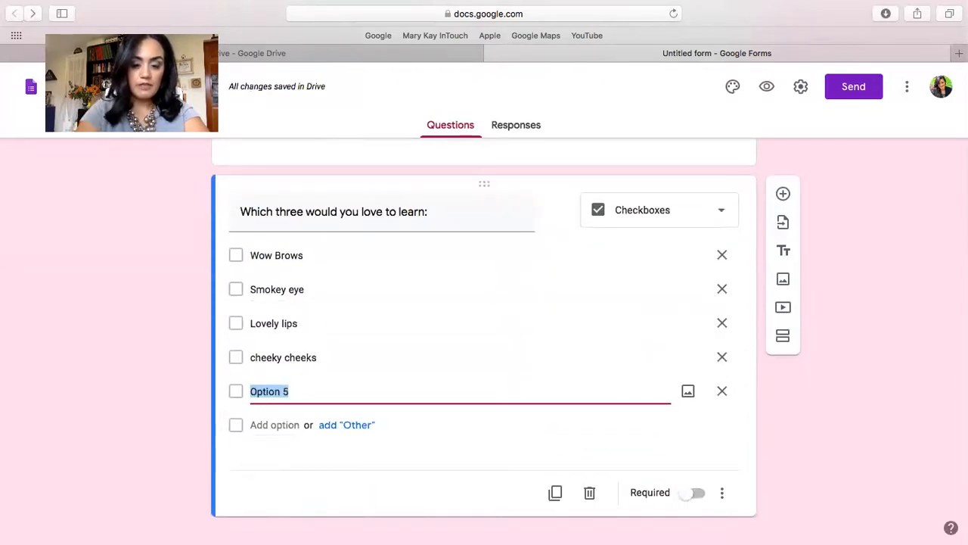
{"action": "type", "text": "flawless face"}
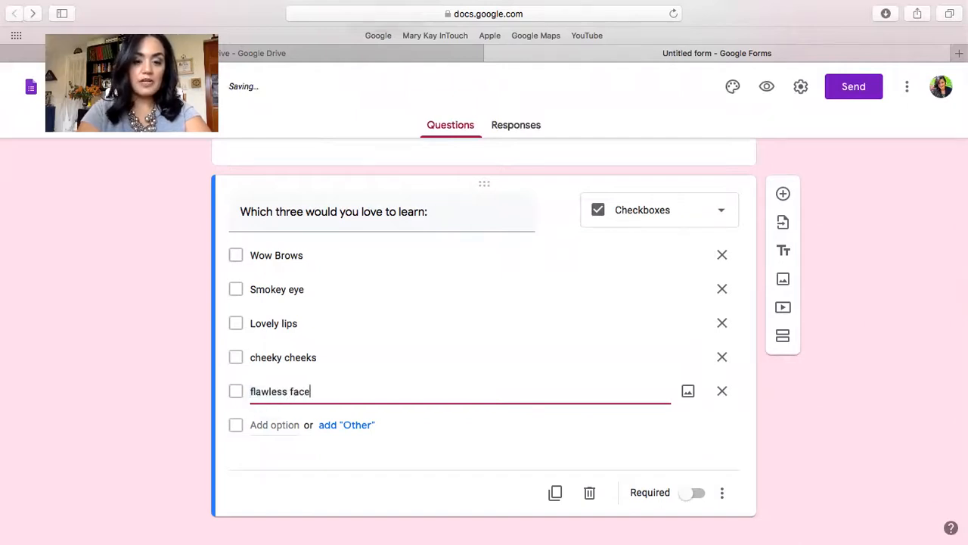
{"action": "key", "text": "Return"}
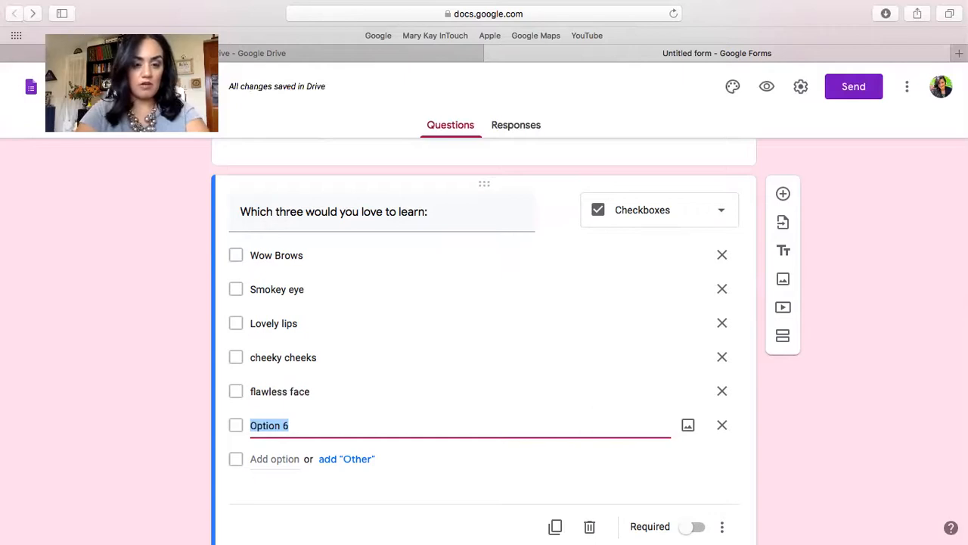
Add "mix and mask" as the sixth checkbox option of the "Which three would you love to learn:" question.
{"action": "type", "text": "mix and mask"}
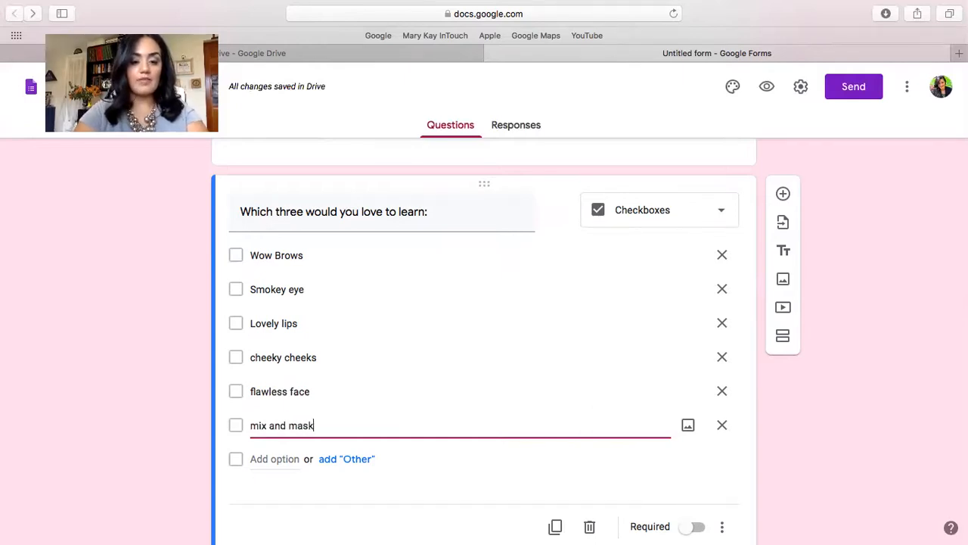
{"action": "left_click", "coordinate": [849, 427]}
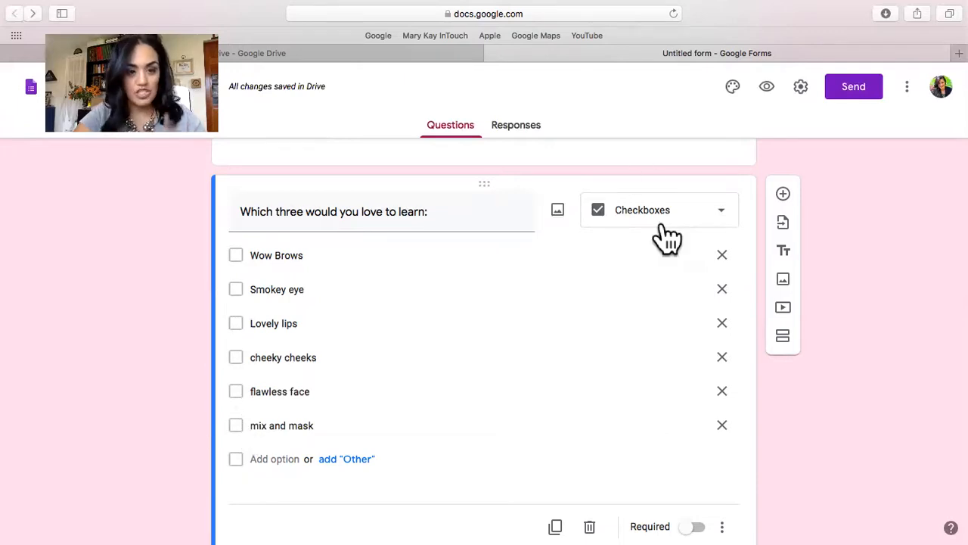
Add a new question of the Paragraph type below the "Which three would you love to learn:" question.
{"action": "left_click", "coordinate": [783, 195]}
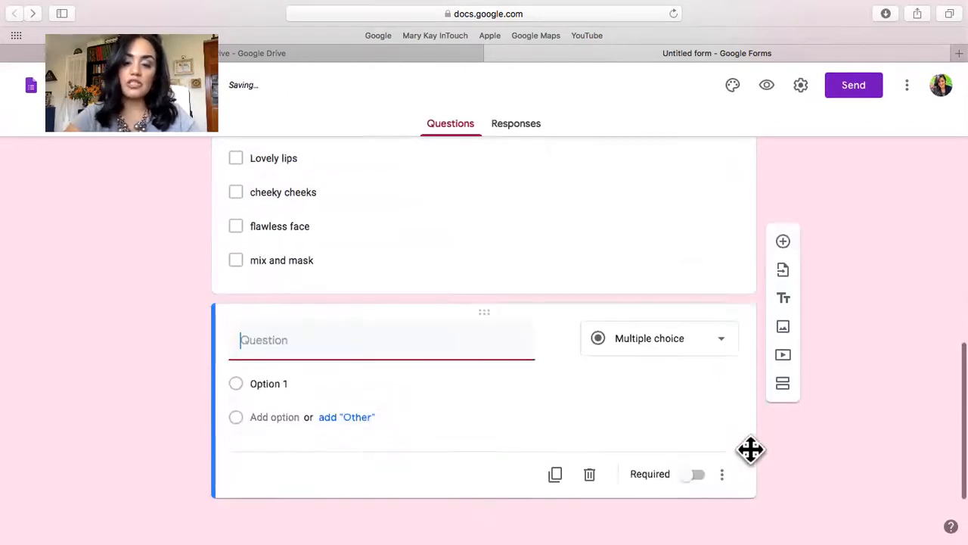
{"action": "left_click", "coordinate": [719, 345]}
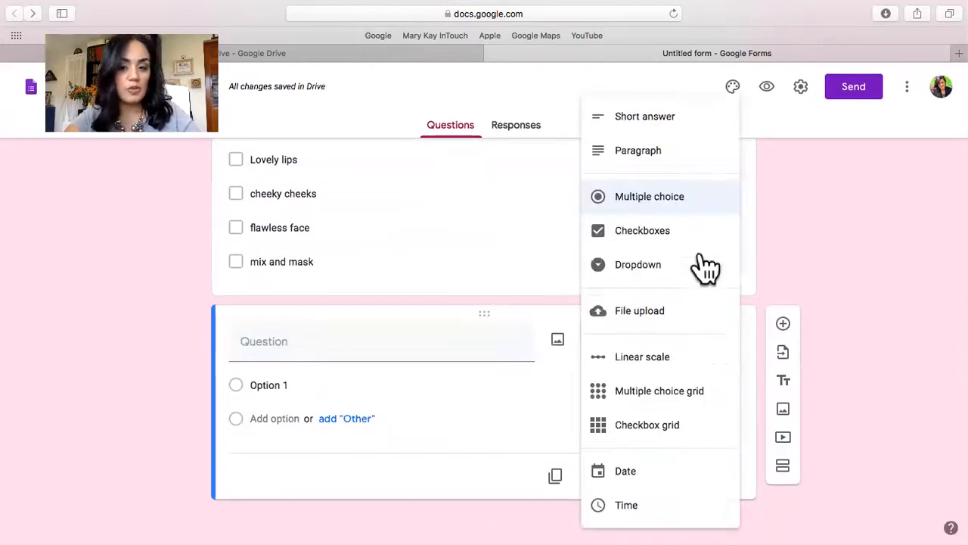
{"action": "left_click", "coordinate": [656, 161]}
Title the paragraph question "Tell me more about what you love about your Mary Kay business.".
{"action": "left_click", "coordinate": [330, 363]}
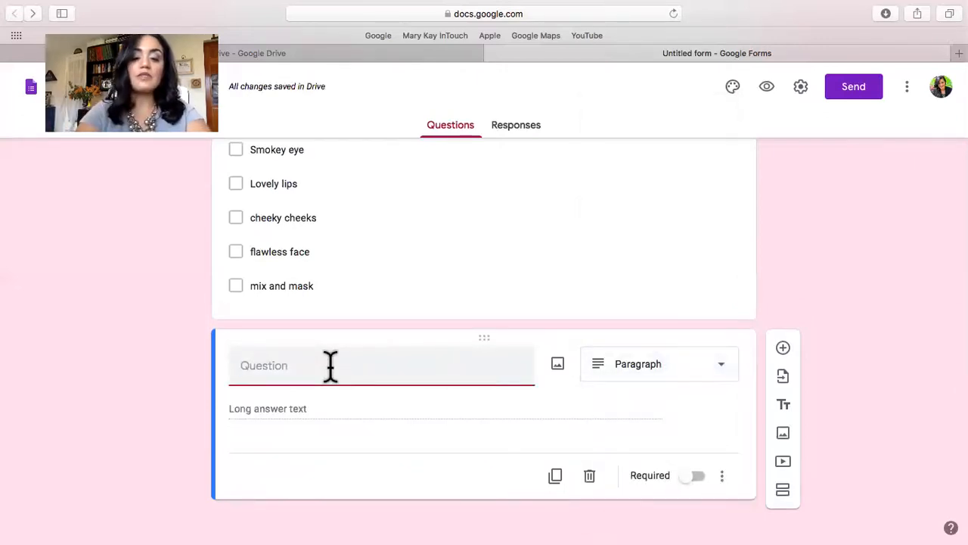
{"action": "type", "text": "Tell me mo"}
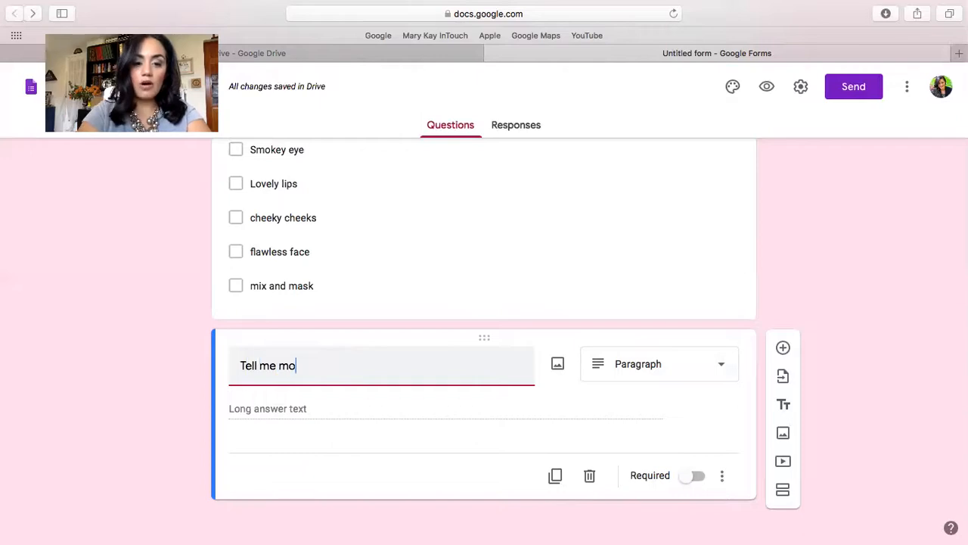
{"action": "type", "text": "re about what you"}
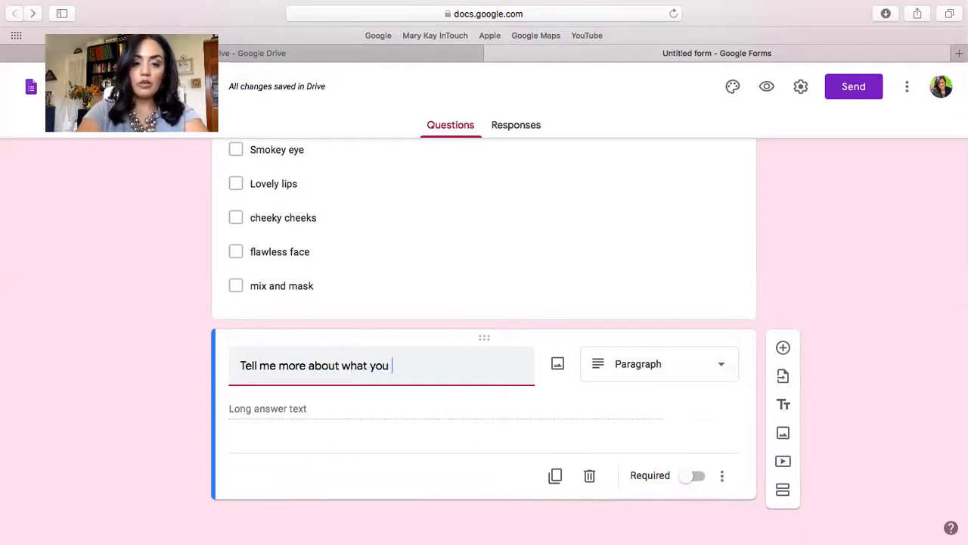
{"action": "type", "text": " love about your Mary"}
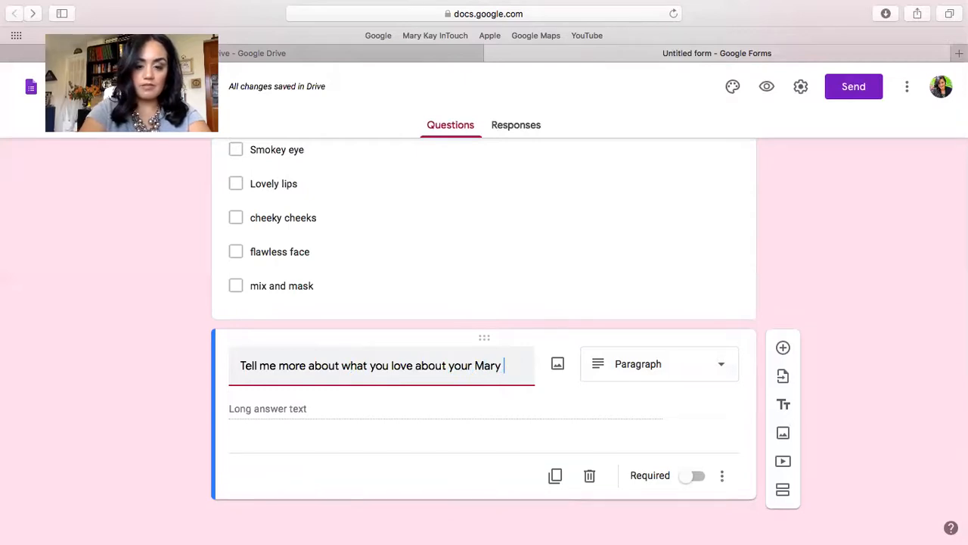
{"action": "type", "text": " Kay business."}
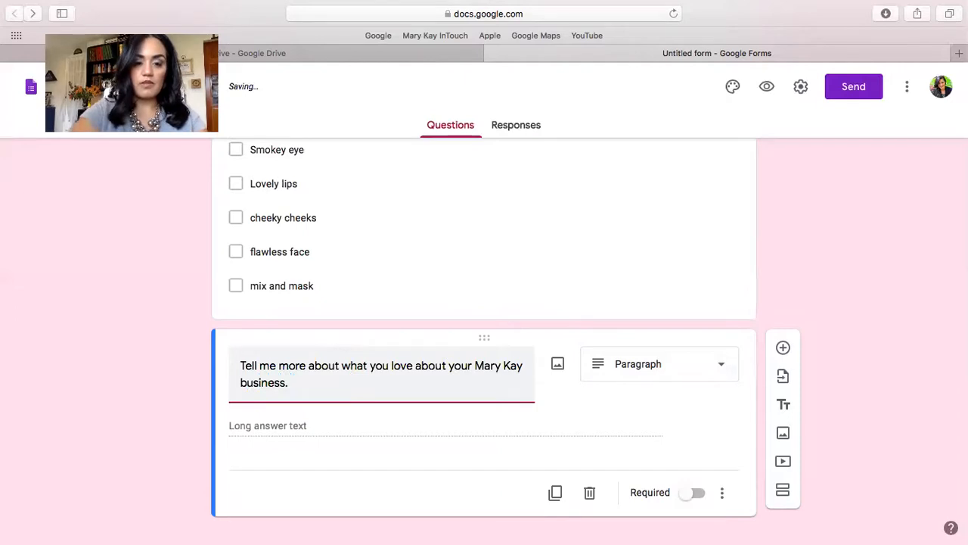
Add a new File upload question below the paragraph question and allow respondents to upload files to Drive.
{"action": "left_click", "coordinate": [783, 349]}
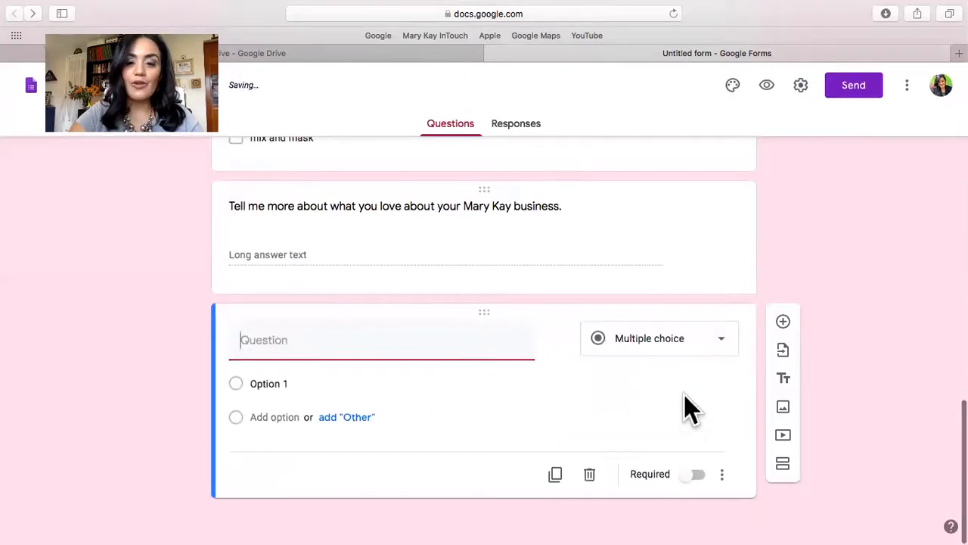
{"action": "left_click", "coordinate": [658, 342]}
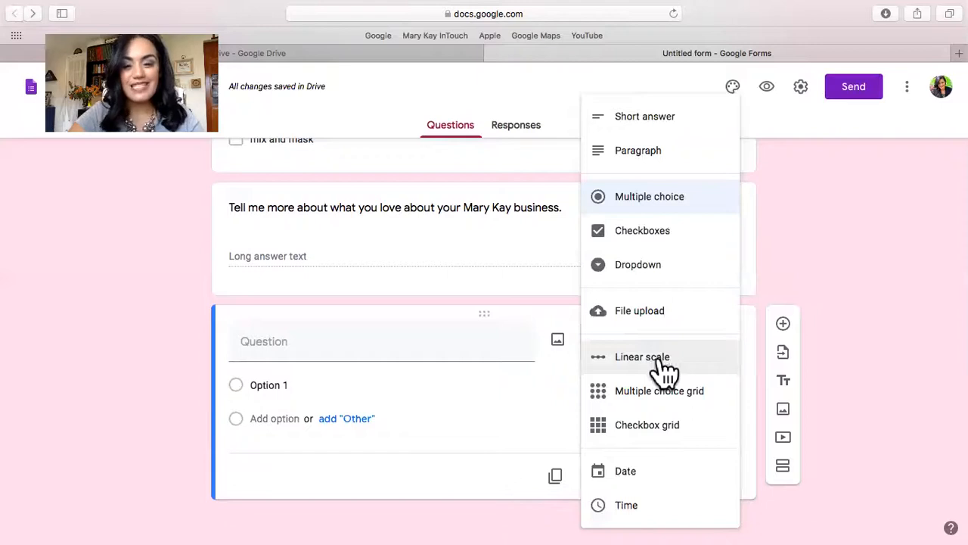
{"action": "left_click", "coordinate": [646, 324]}
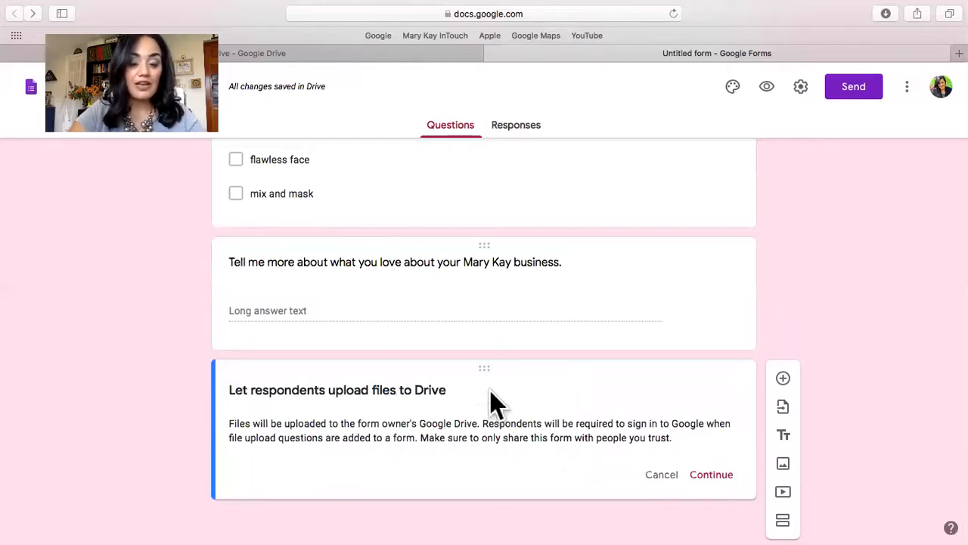
{"action": "left_click", "coordinate": [710, 475]}
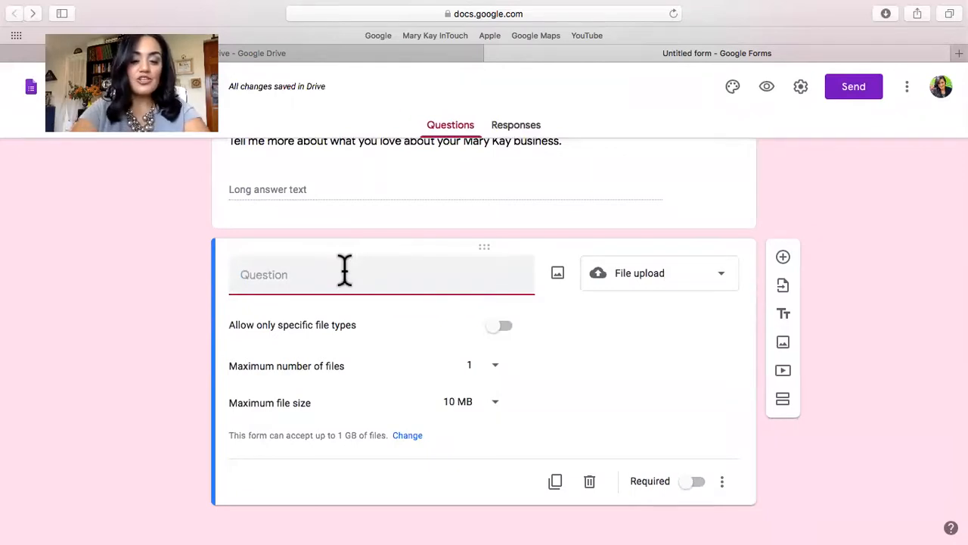
Title the file upload question "Share your picture with me! Upload it now!" and restrict the allowed file types to Image.
{"action": "type", "text": "Share your picture with me"}
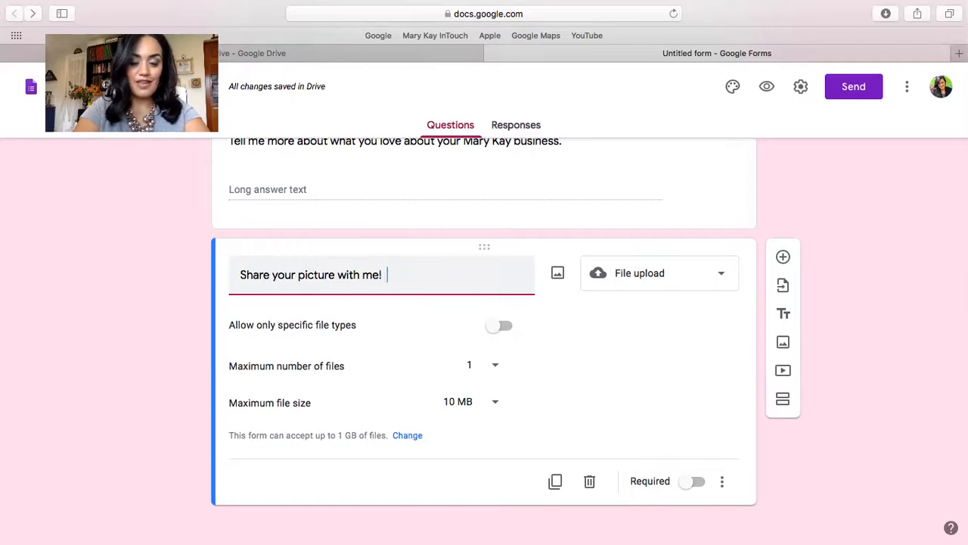
{"action": "type", "text": "!  Upload "}
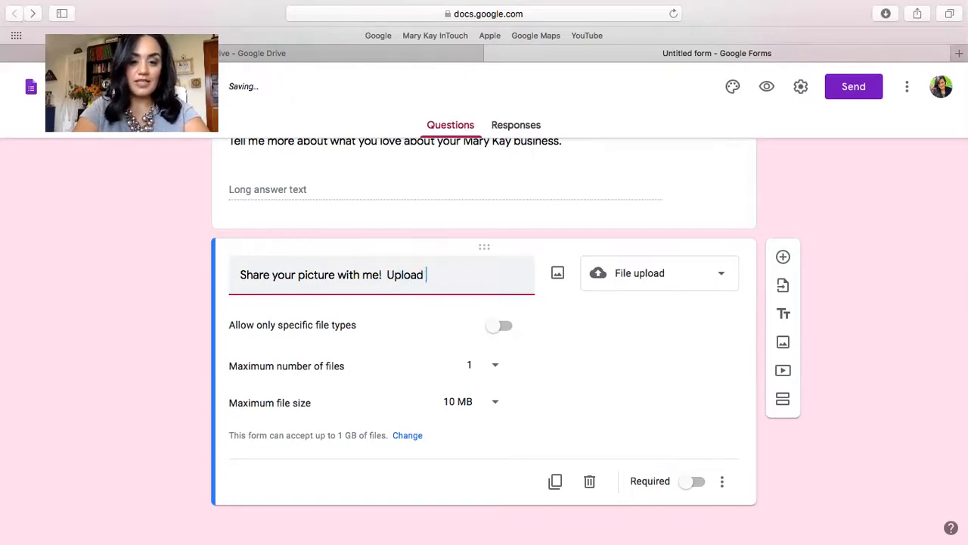
{"action": "type", "text": "it now!"}
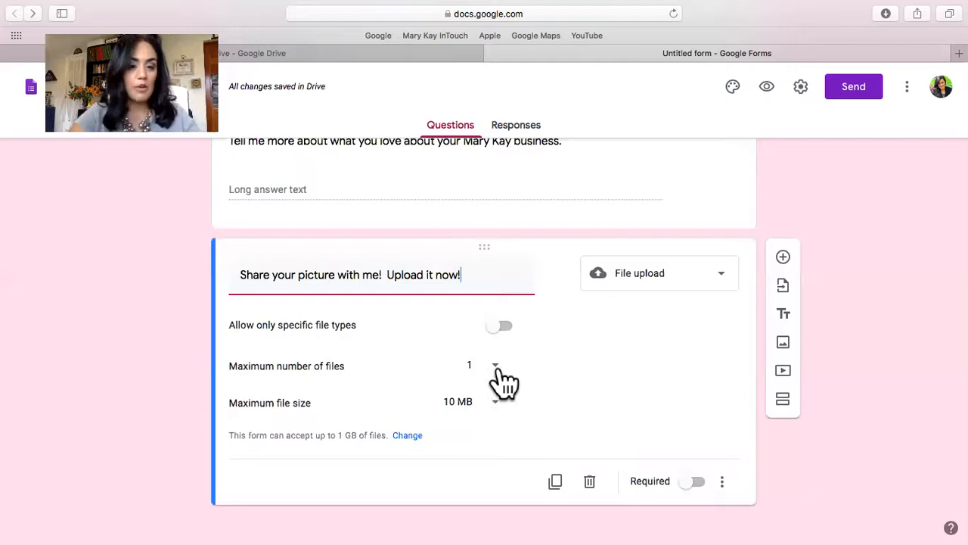
{"action": "left_click", "coordinate": [501, 327]}
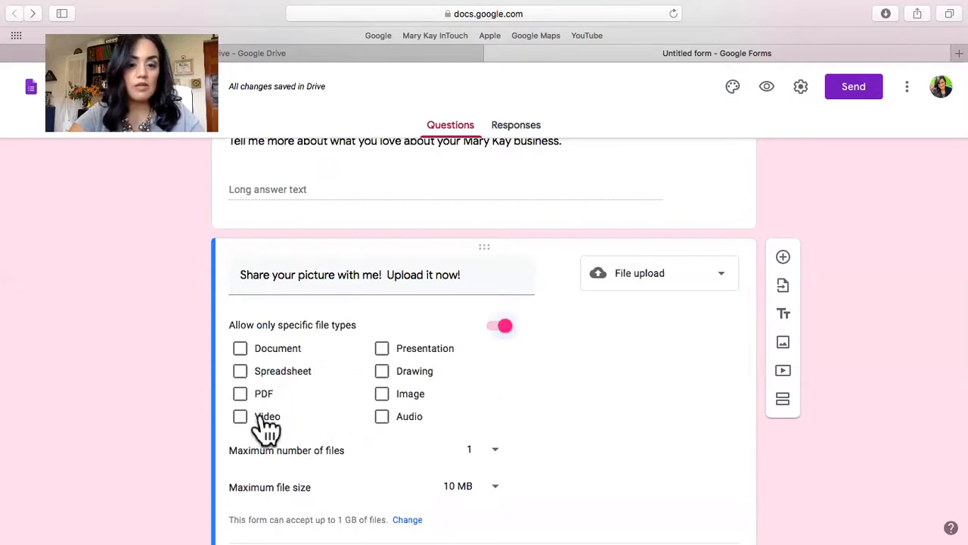
{"action": "left_click", "coordinate": [382, 395]}
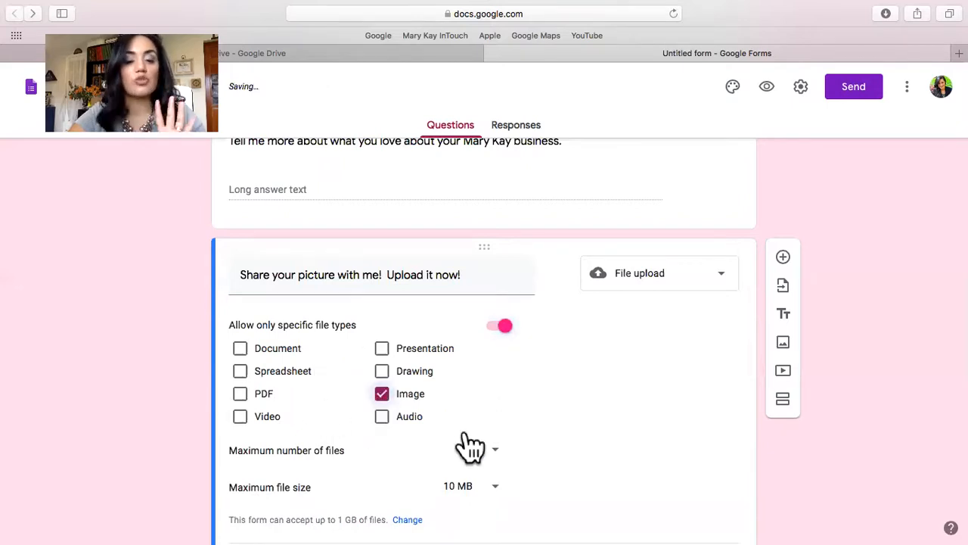
Add a new question of the Linear scale type below the picture upload question.
{"action": "scroll", "coordinate": [469, 447], "scroll_direction": "down", "scroll_amount": 2}
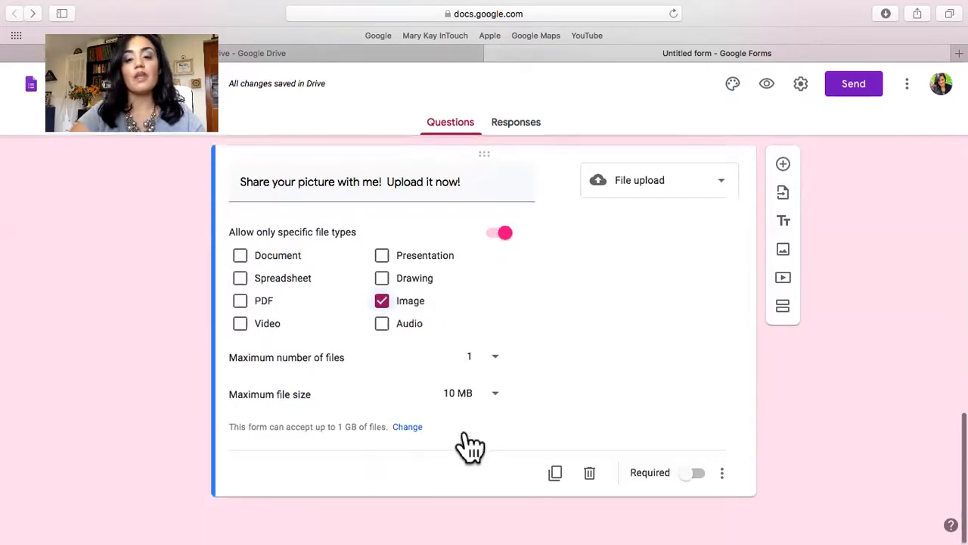
{"action": "left_click", "coordinate": [783, 168]}
{"action": "left_click", "coordinate": [665, 344]}
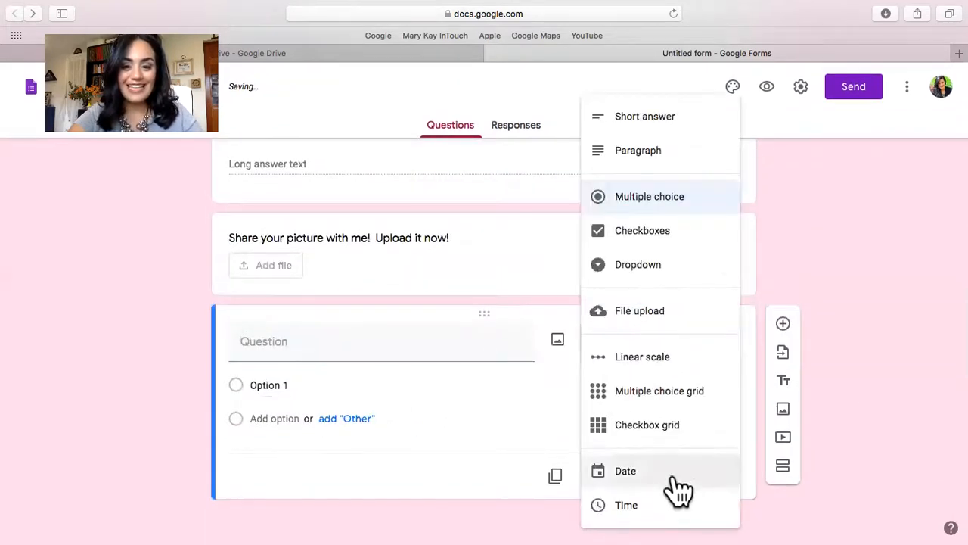
{"action": "left_click", "coordinate": [639, 365]}
Title the linear scale question "On a scale of 1-10 how much would you say you know about Makeup?".
{"action": "left_click", "coordinate": [422, 333]}
{"action": "type", "text": "On a scale of 1"}
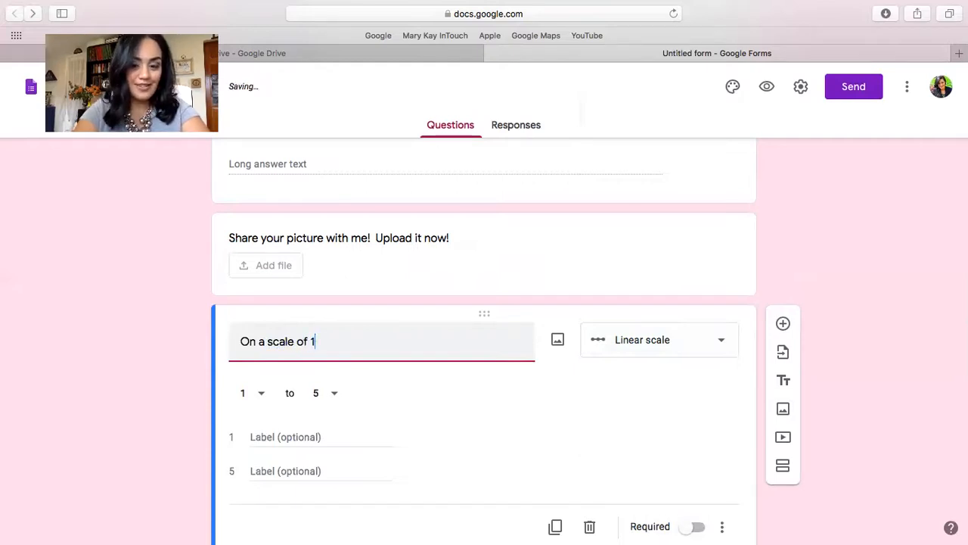
{"action": "type", "text": "-10 how much would you say o"}
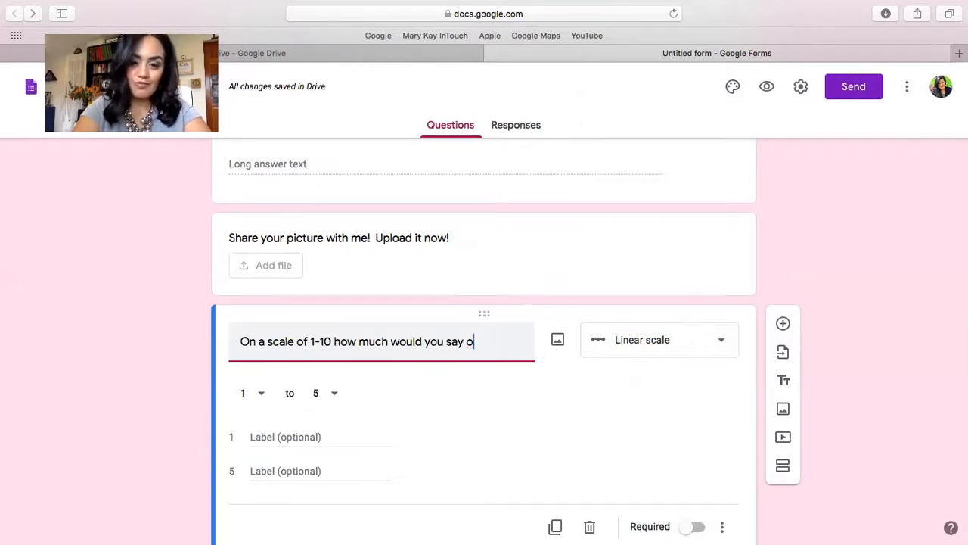
{"action": "key", "text": "BackSpace"}
{"action": "type", "text": "you know about Makeup?"}
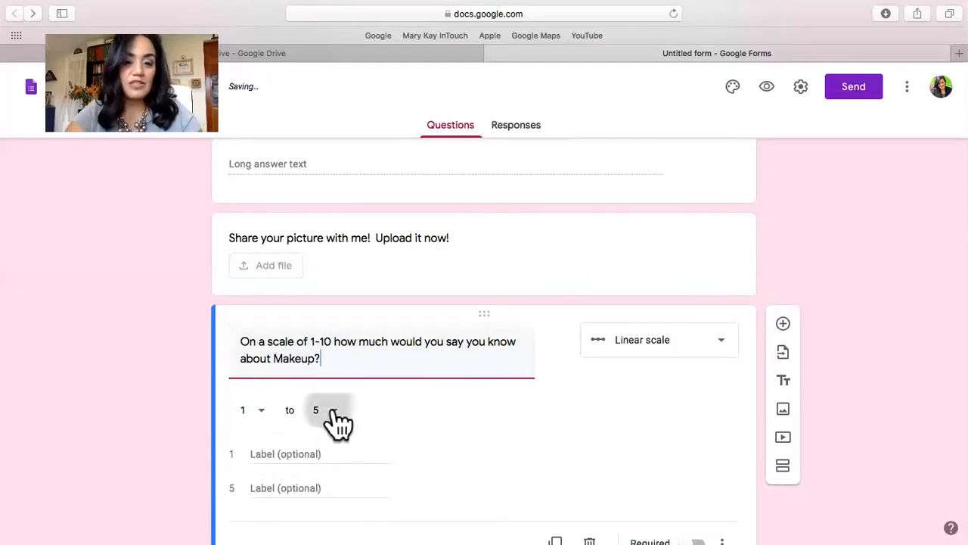
Extend the scale's upper end to 10 and label 1 as "Not at all" and 10 as "I know it all!".
{"action": "left_click", "coordinate": [325, 410]}
{"action": "left_click", "coordinate": [326, 505]}
{"action": "left_click", "coordinate": [272, 458]}
{"action": "type", "text": "NOA"}
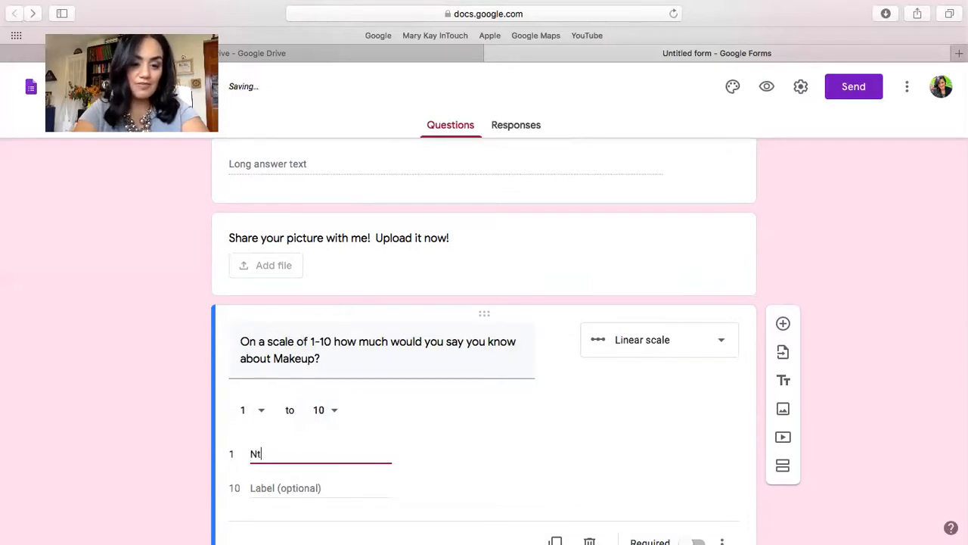
{"action": "type", "text": " at all"}
{"action": "left_click", "coordinate": [275, 488]}
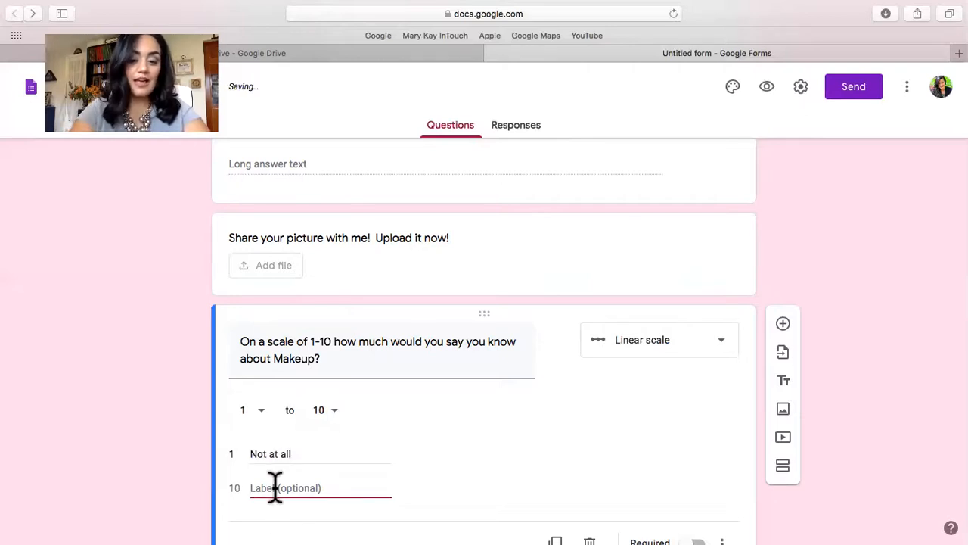
{"action": "type", "text": "I know it "}
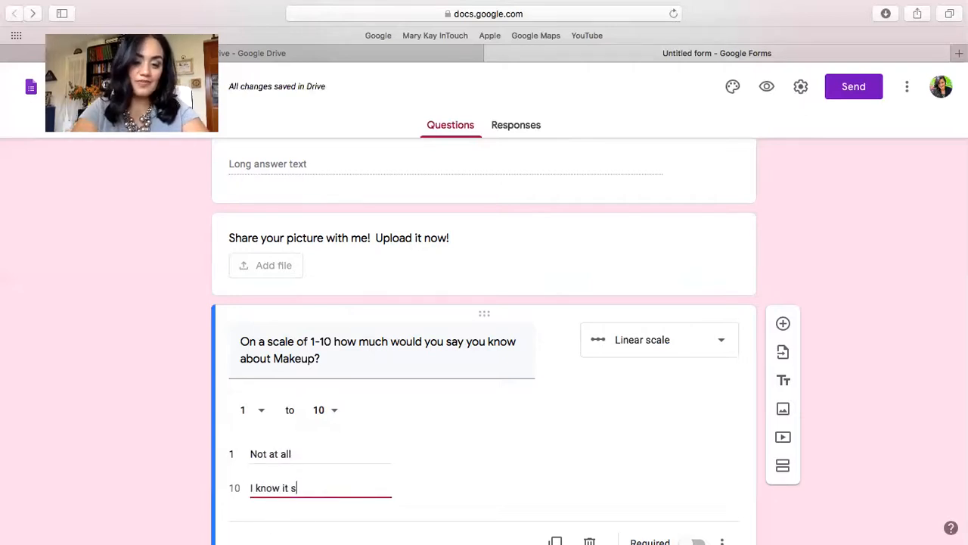
{"action": "type", "text": "all!"}
{"action": "left_click", "coordinate": [479, 473]}
{"action": "scroll", "coordinate": [479, 473], "scroll_direction": "down", "scroll_amount": 2}
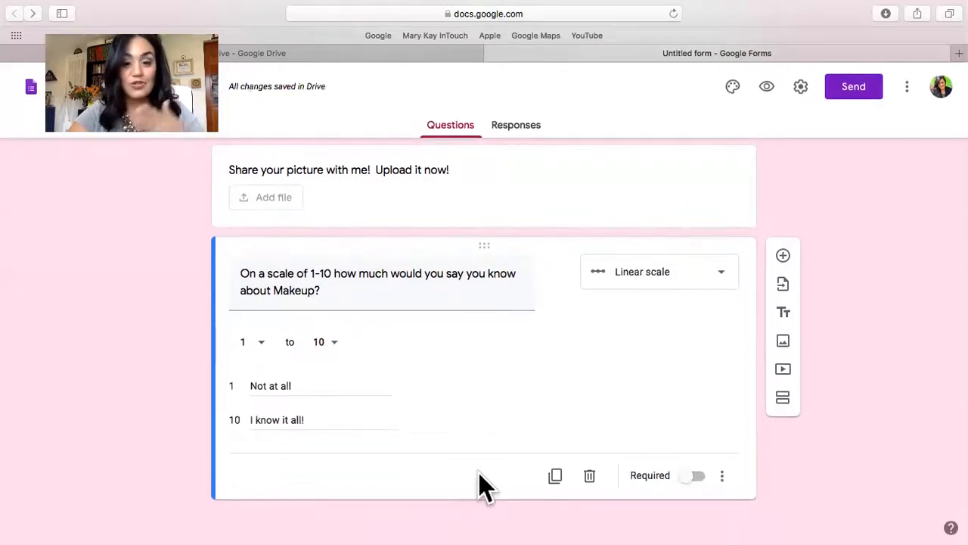
{"action": "left_click", "coordinate": [782, 255]}
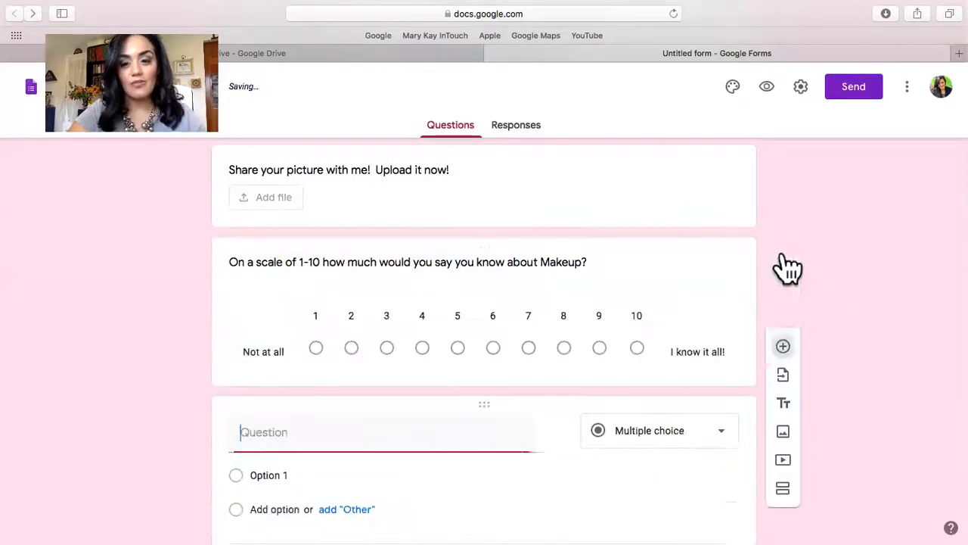
{"action": "left_click", "coordinate": [663, 447]}
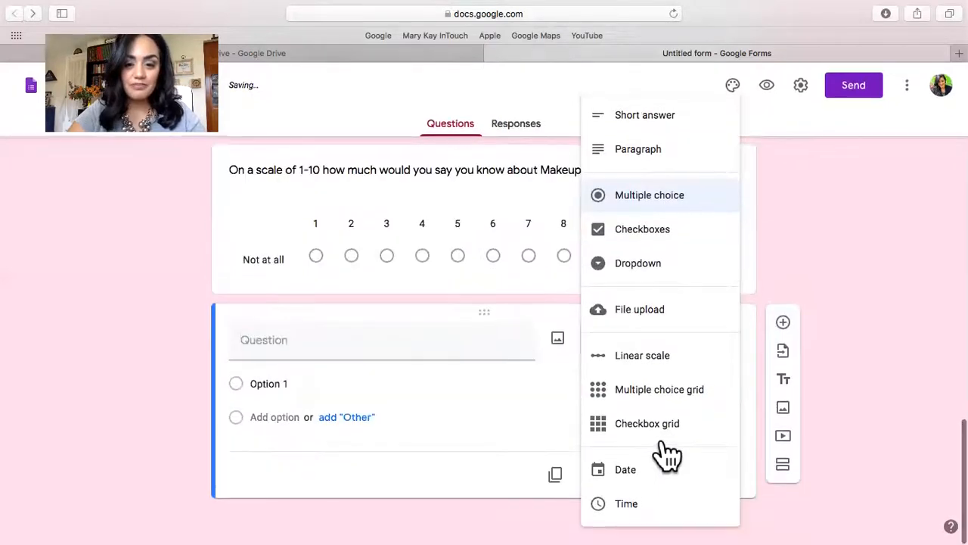
{"action": "left_click", "coordinate": [651, 391]}
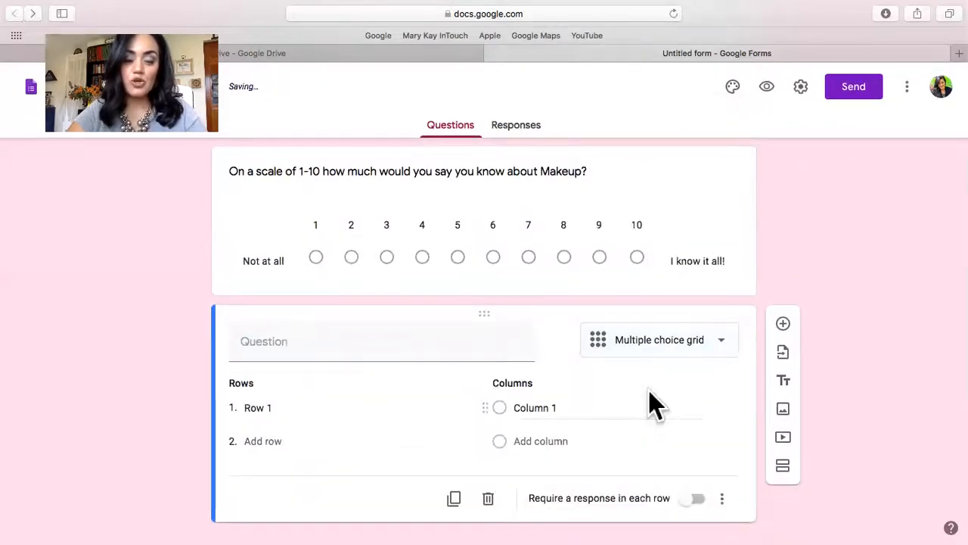
{"action": "left_click", "coordinate": [725, 349]}
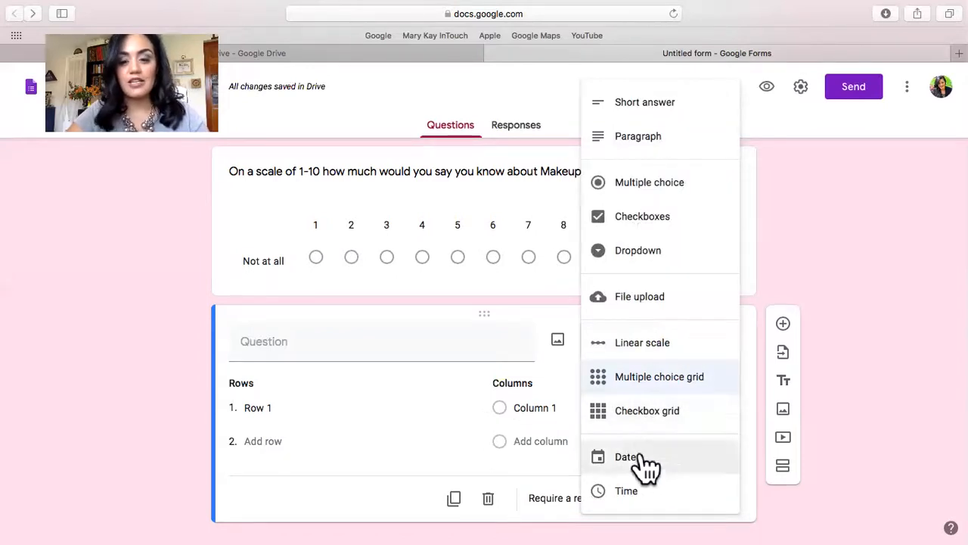
{"action": "left_click", "coordinate": [656, 414]}
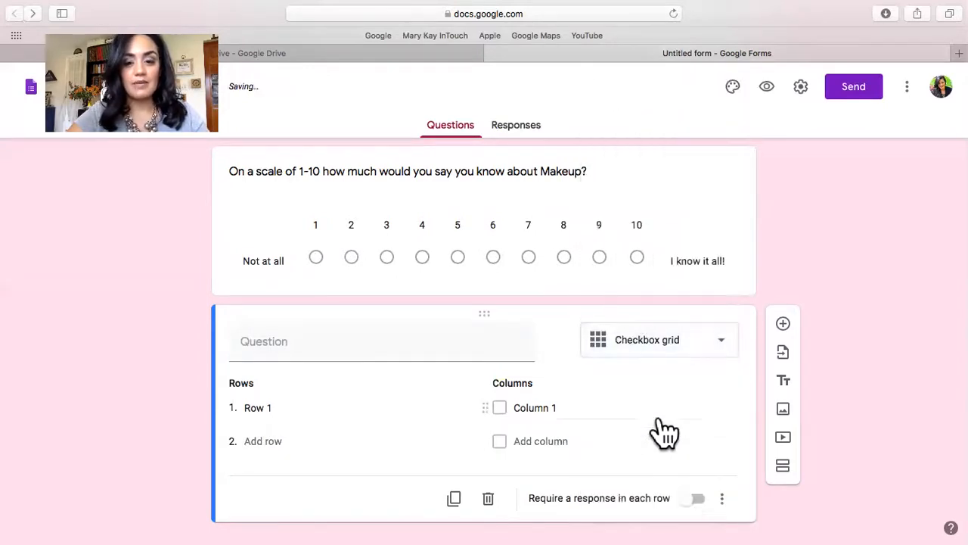
{"action": "left_click", "coordinate": [630, 350]}
{"action": "left_click", "coordinate": [626, 460]}
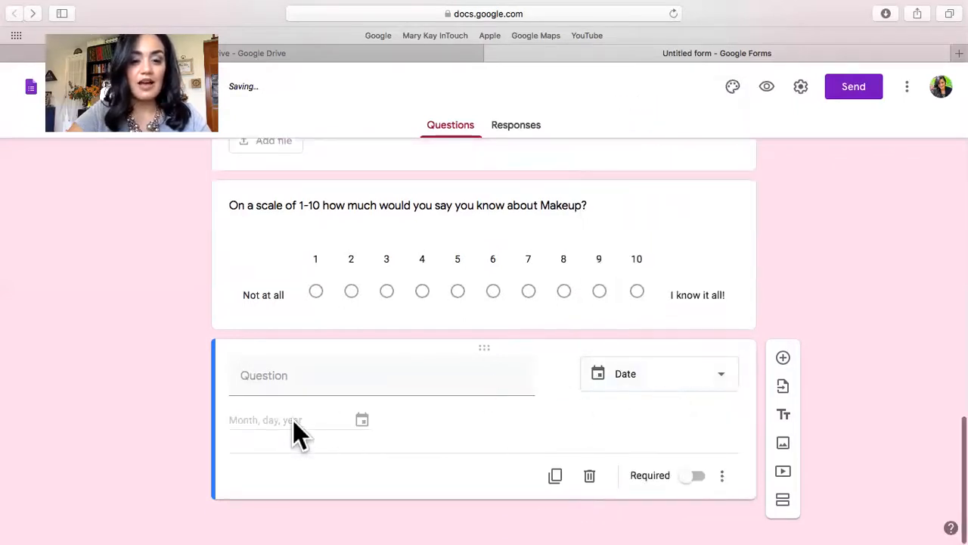
{"action": "left_click", "coordinate": [589, 477]}
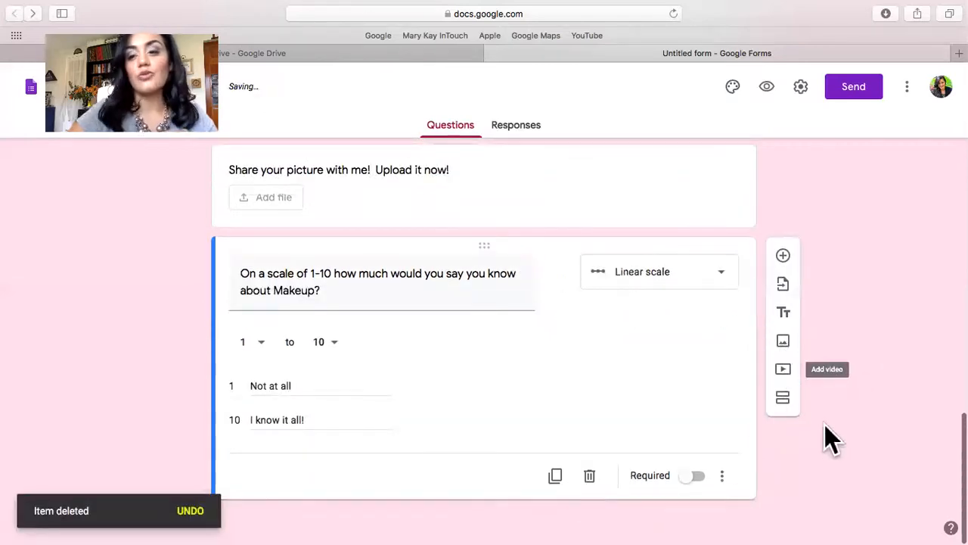
Insert the image IMG_5082.jpg below the makeup scale question and title it "Get to know me!".
{"action": "left_click", "coordinate": [783, 344]}
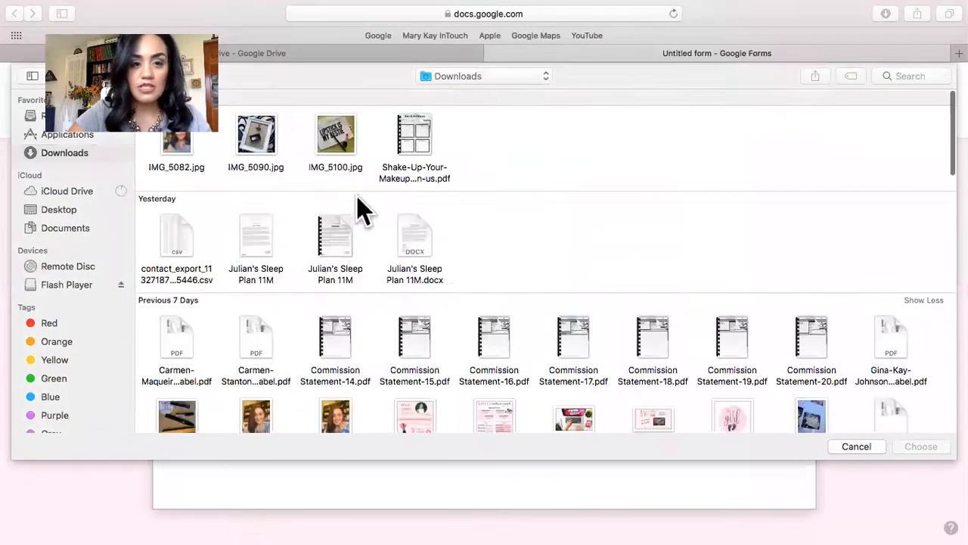
{"action": "left_click", "coordinate": [174, 145]}
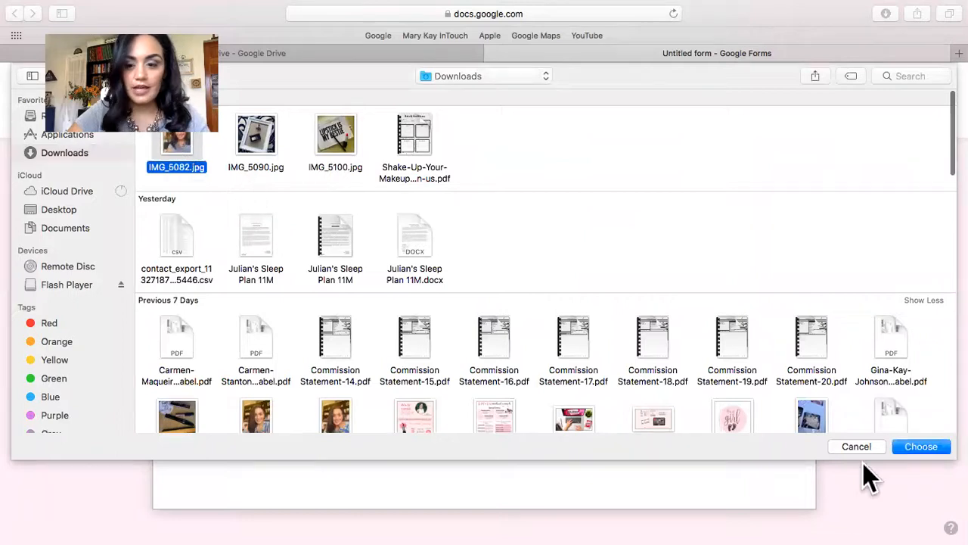
{"action": "left_click", "coordinate": [925, 448]}
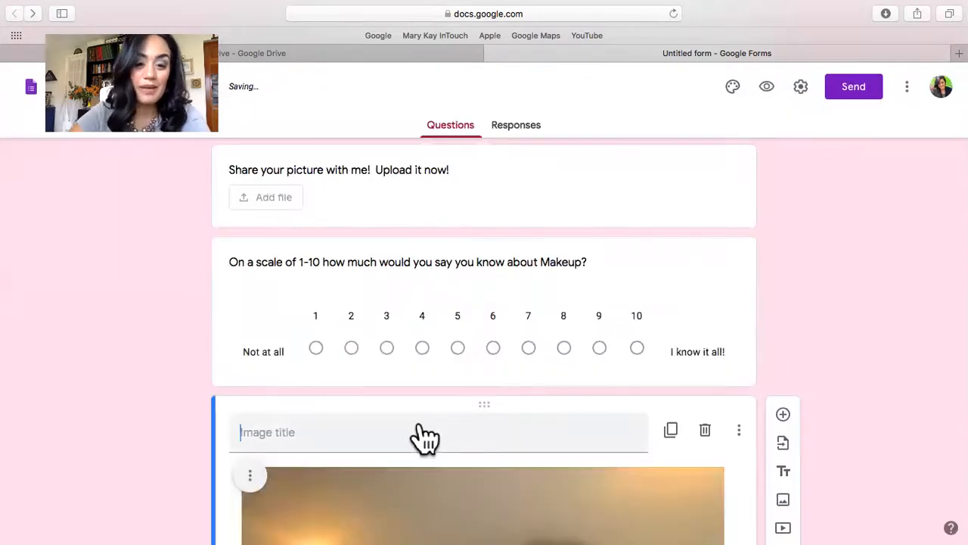
{"action": "type", "text": "Get to know me!"}
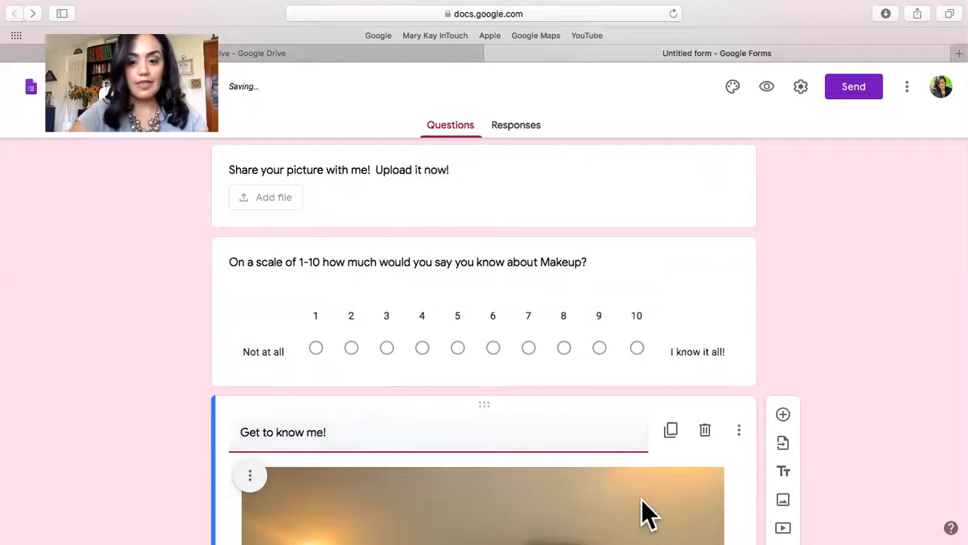
Shrink the "Get to know me!" image proportionally to a little over half its width.
{"action": "scroll", "coordinate": [641, 513], "scroll_direction": "down", "scroll_amount": 10}
{"action": "left_click", "coordinate": [682, 448]}
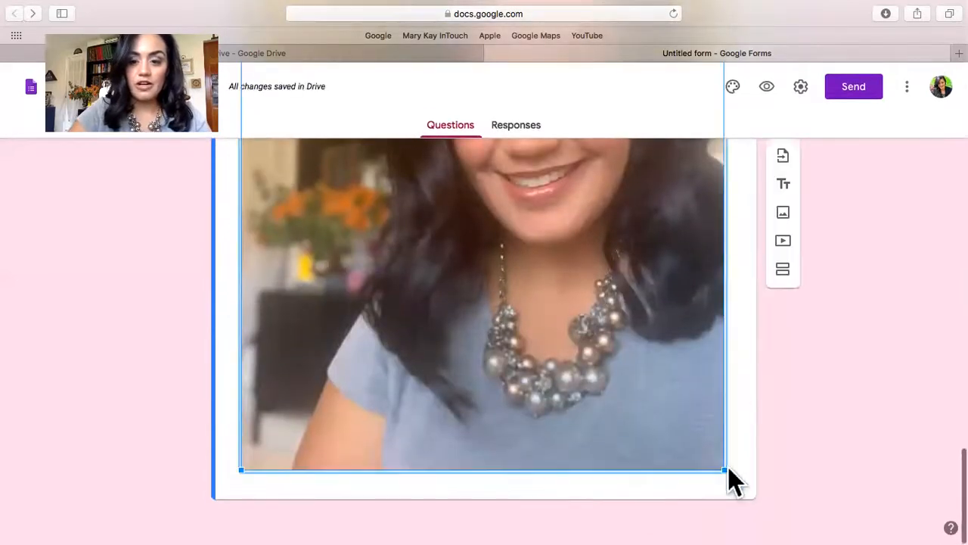
{"action": "left_click_drag", "start_coordinate": [724, 470], "coordinate": [450, 222]}
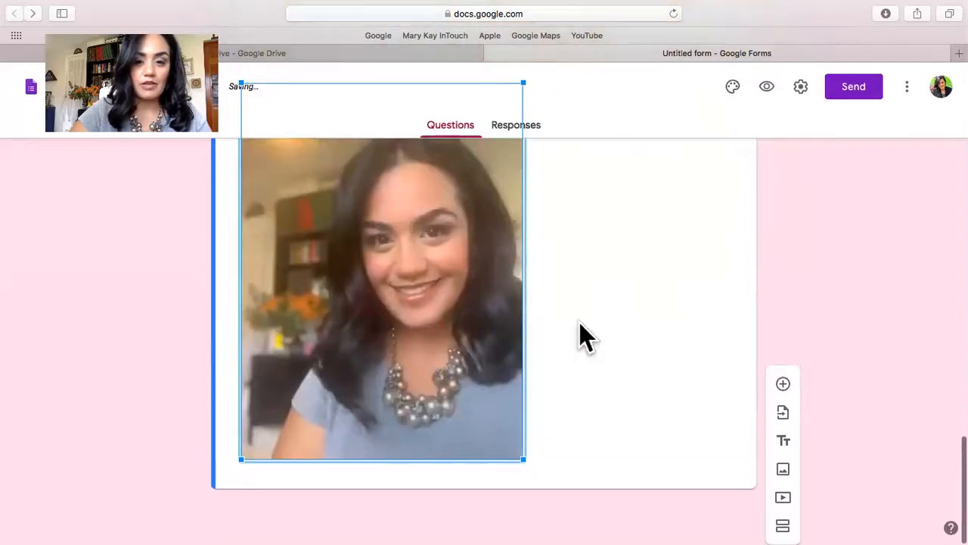
{"action": "scroll", "coordinate": [580, 333], "scroll_direction": "up", "scroll_amount": 3}
{"action": "scroll", "coordinate": [580, 335], "scroll_direction": "down", "scroll_amount": 3}
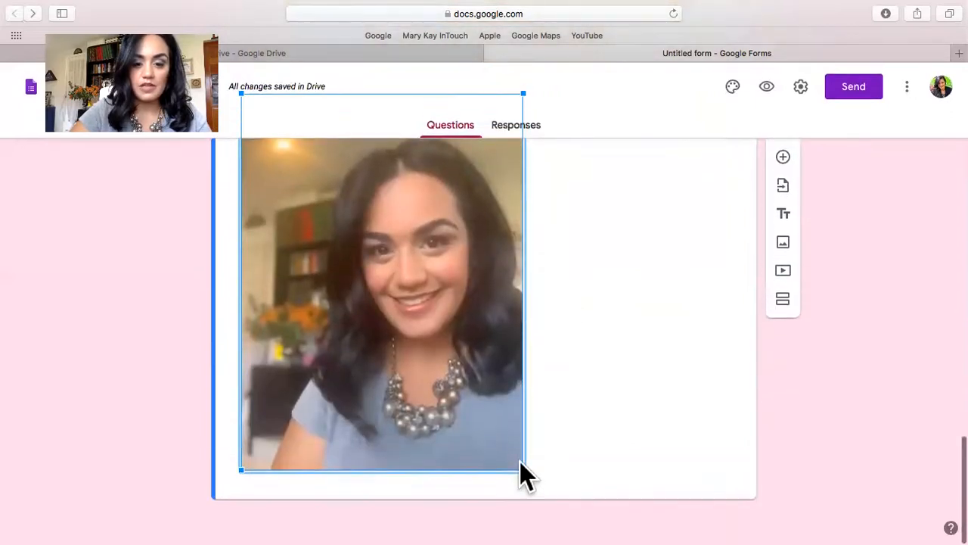
{"action": "scroll", "coordinate": [620, 360], "scroll_direction": "up", "scroll_amount": 3}
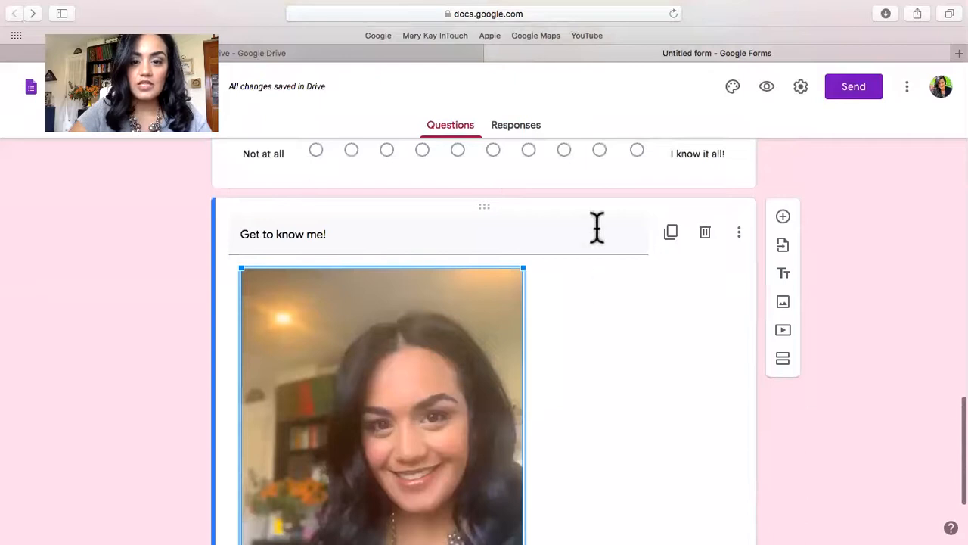
Duplicate the "Get to know me!" image item and delete the copy.
{"action": "left_click", "coordinate": [671, 231]}
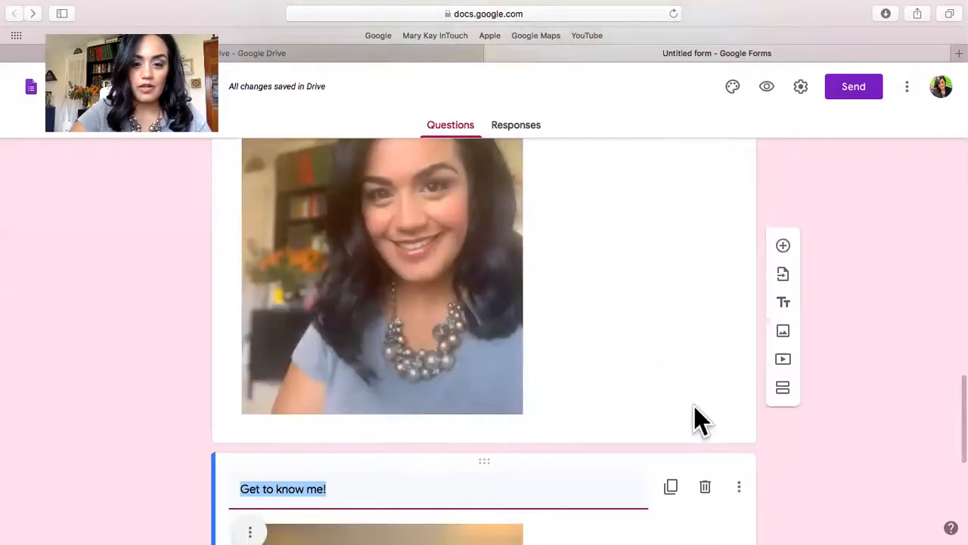
{"action": "scroll", "coordinate": [776, 461], "scroll_direction": "down", "scroll_amount": 3}
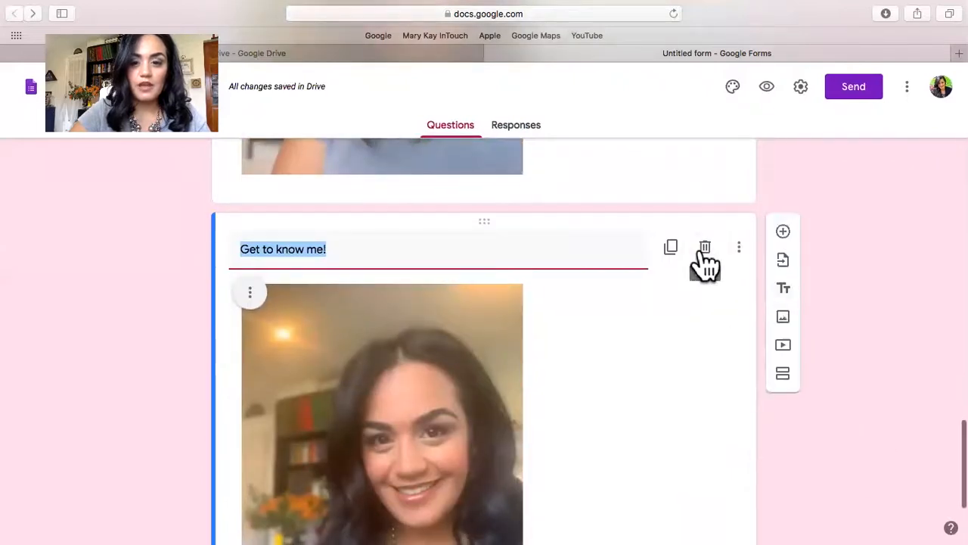
{"action": "left_click", "coordinate": [703, 254]}
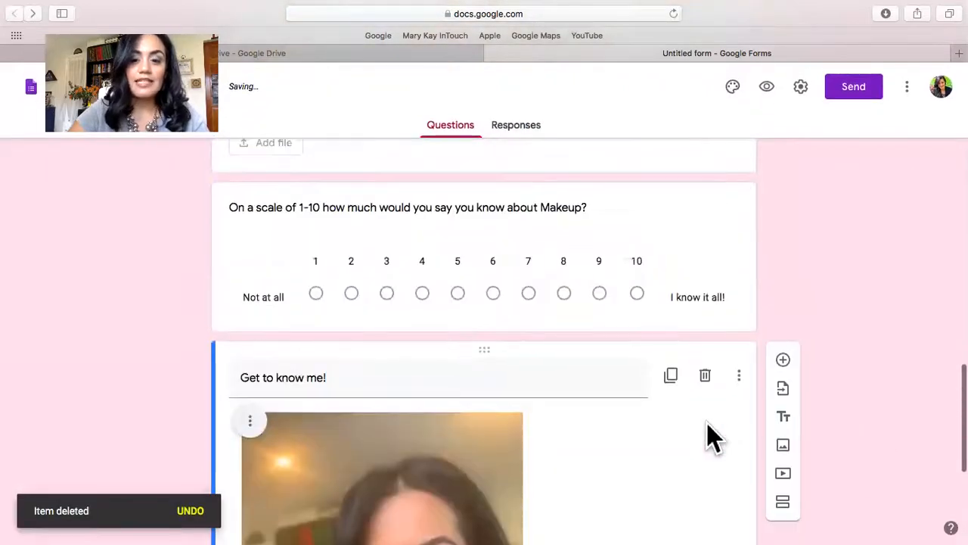
Look back over the form's questions up to the hair color question and select that question.
{"action": "scroll", "coordinate": [637, 324], "scroll_direction": "up", "scroll_amount": 7}
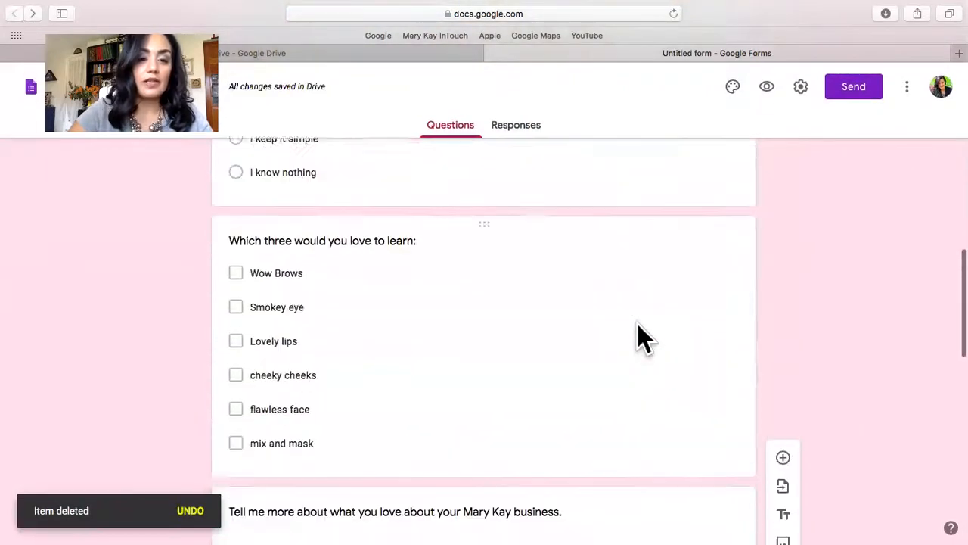
{"action": "scroll", "coordinate": [637, 323], "scroll_direction": "up", "scroll_amount": 6}
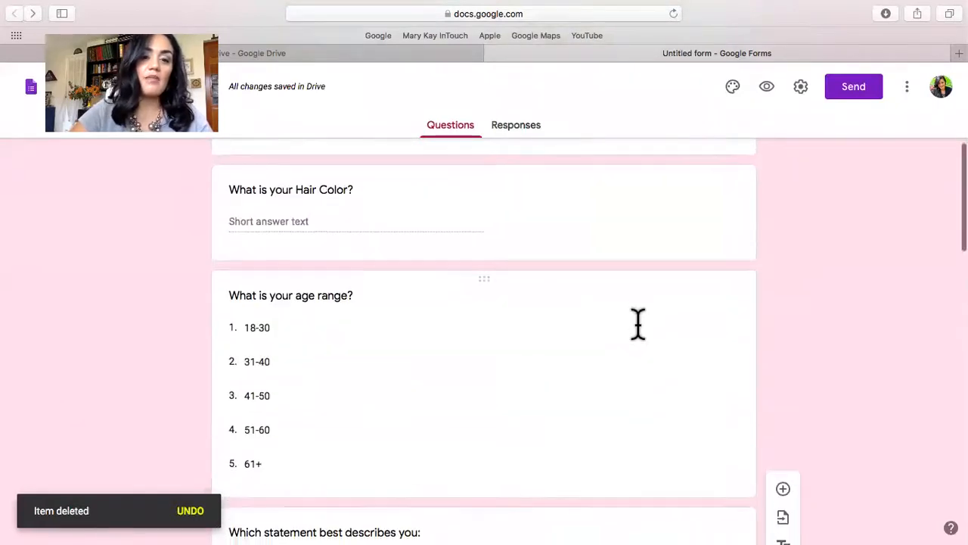
{"action": "scroll", "coordinate": [638, 323], "scroll_direction": "up", "scroll_amount": 2}
{"action": "left_click", "coordinate": [659, 317]}
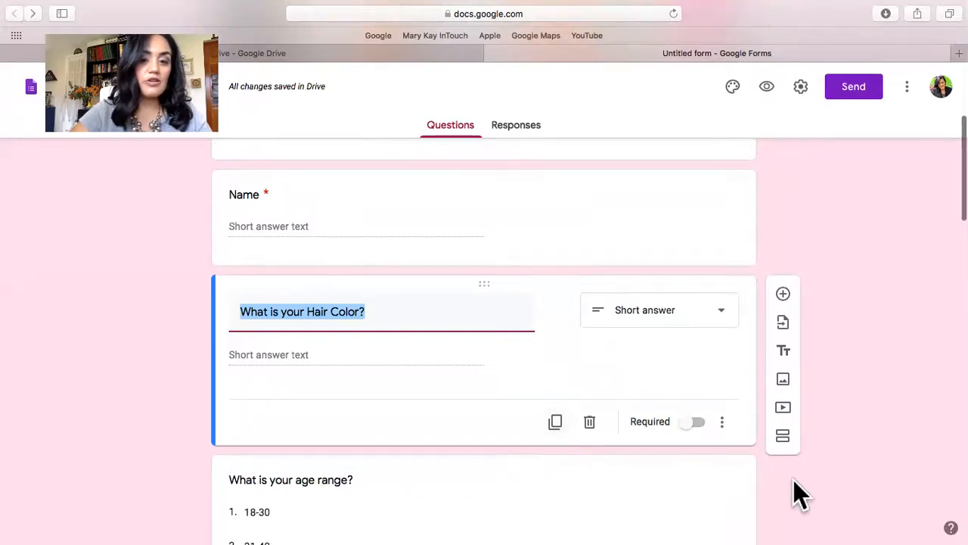
{"action": "left_click", "coordinate": [852, 476]}
Open the YouTube video search for the end of the form and close it without adding a video.
{"action": "scroll", "coordinate": [852, 476], "scroll_direction": "down", "scroll_amount": 4}
{"action": "scroll", "coordinate": [851, 475], "scroll_direction": "down", "scroll_amount": 15}
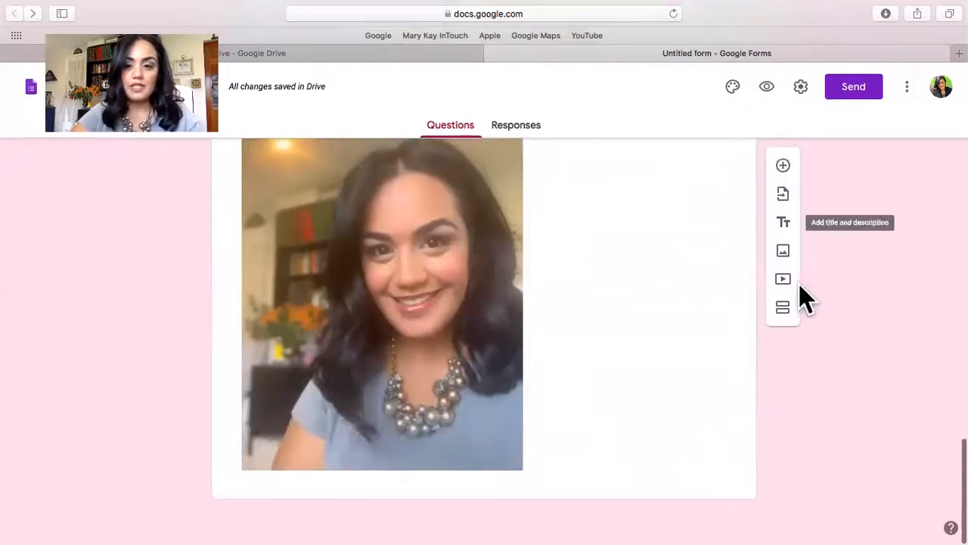
{"action": "left_click", "coordinate": [784, 280]}
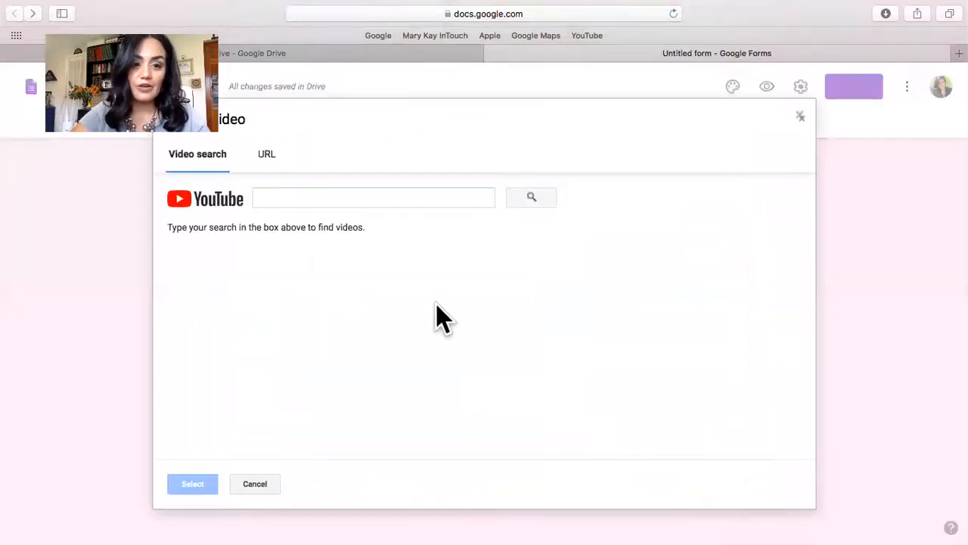
{"action": "left_click", "coordinate": [287, 198]}
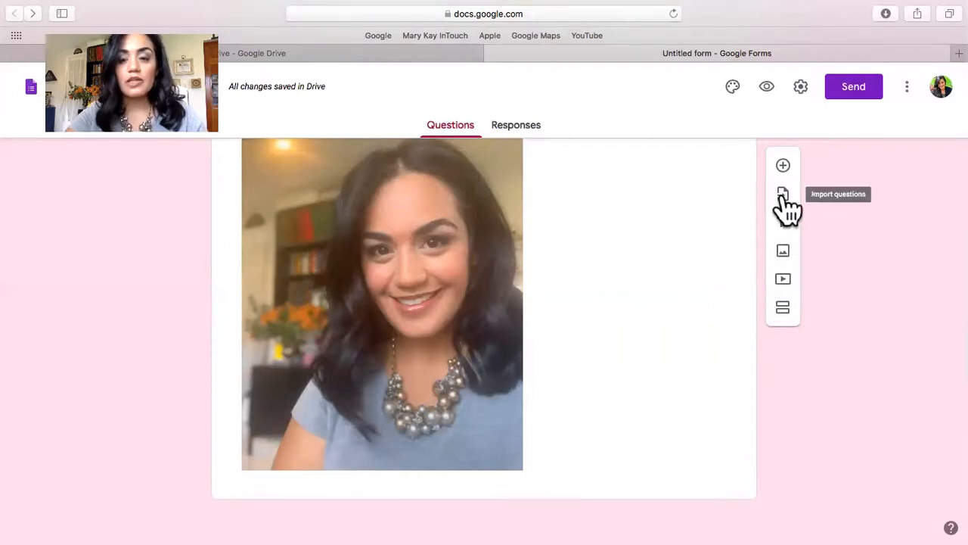
Check the form's collected responses and return to its questions.
{"action": "scroll", "coordinate": [618, 420], "scroll_direction": "up", "scroll_amount": 15}
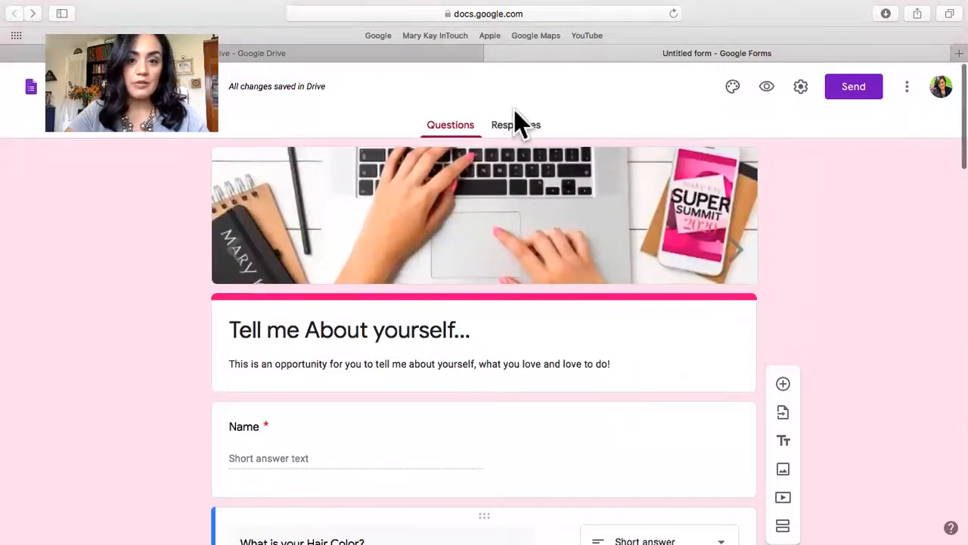
{"action": "left_click", "coordinate": [516, 138]}
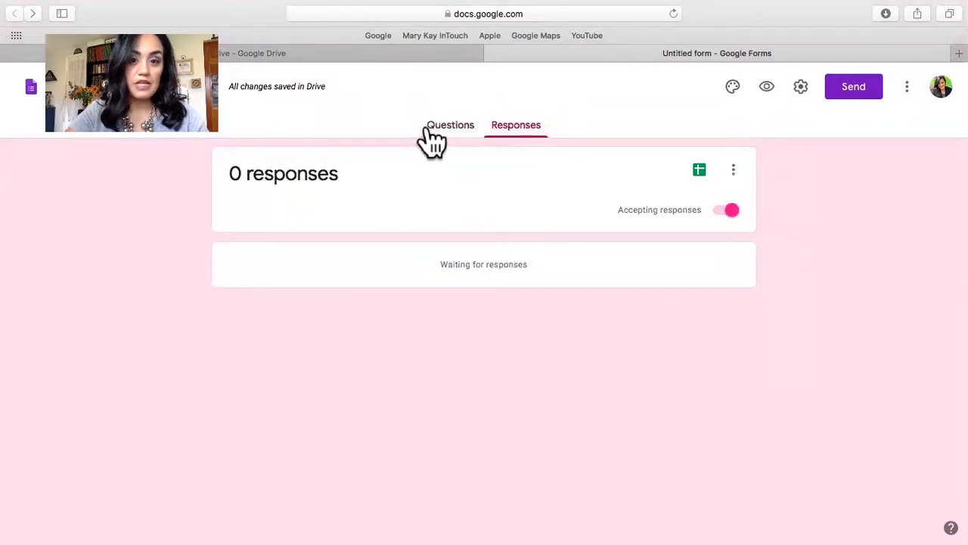
{"action": "left_click", "coordinate": [433, 140]}
{"action": "left_click", "coordinate": [515, 141]}
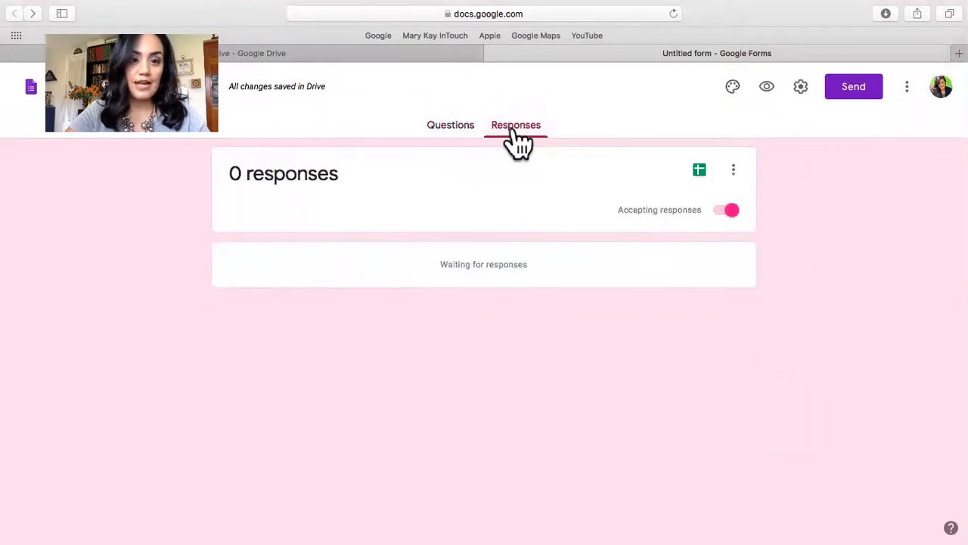
{"action": "left_click", "coordinate": [454, 128]}
Rename the form document as "TEST Tell me About yourself...".
{"action": "scroll", "coordinate": [791, 326], "scroll_direction": "down", "scroll_amount": 10}
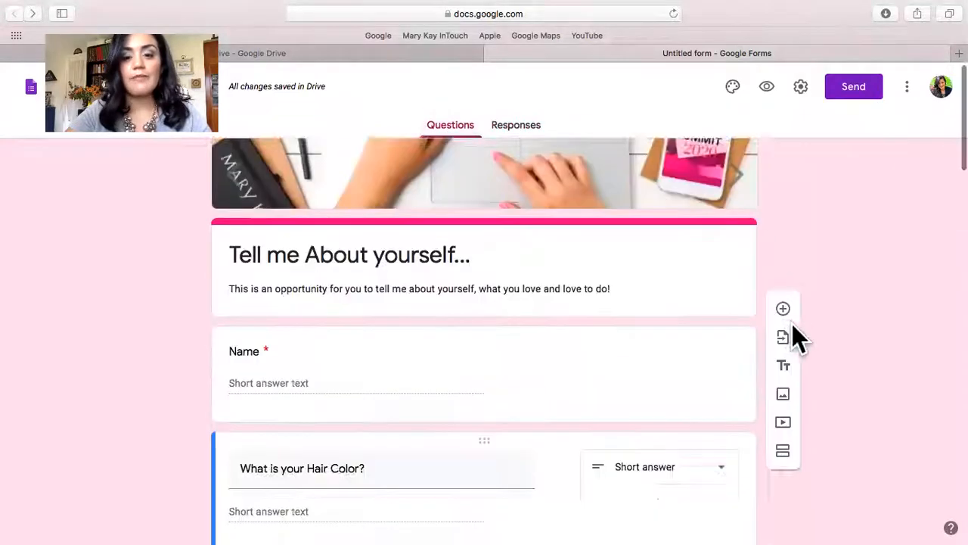
{"action": "scroll", "coordinate": [793, 326], "scroll_direction": "down", "scroll_amount": 5}
{"action": "scroll", "coordinate": [787, 303], "scroll_direction": "up", "scroll_amount": 20}
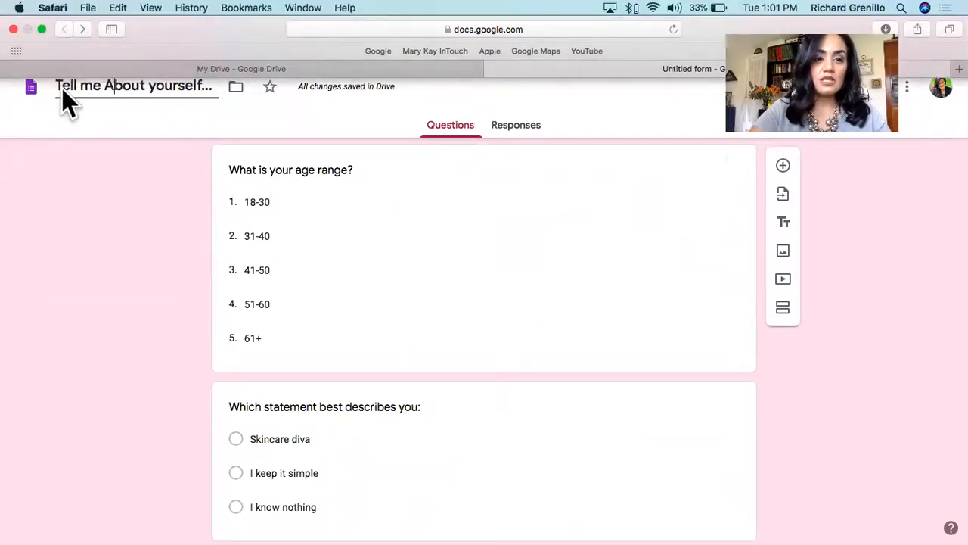
{"action": "left_click", "coordinate": [142, 86]}
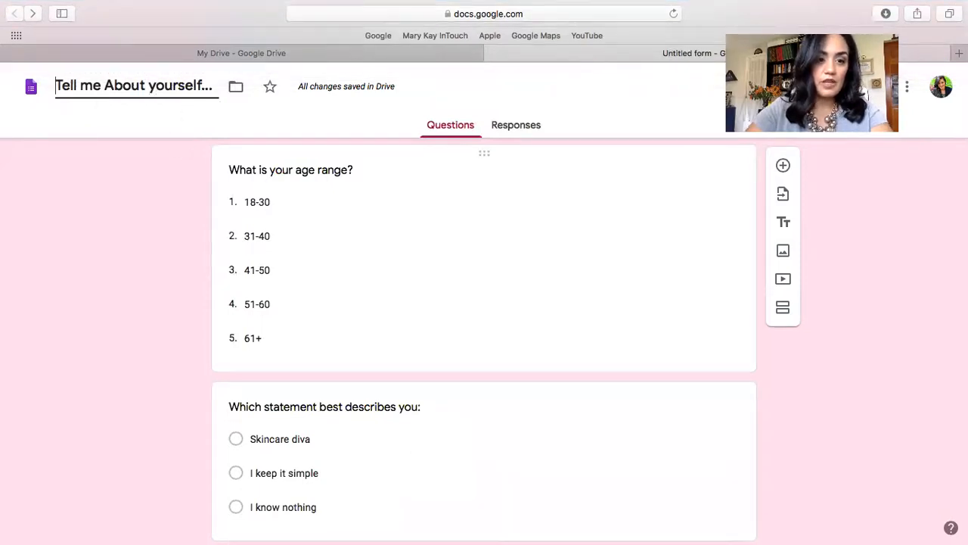
{"action": "type", "text": "TEST"}
{"action": "left_click", "coordinate": [812, 370]}
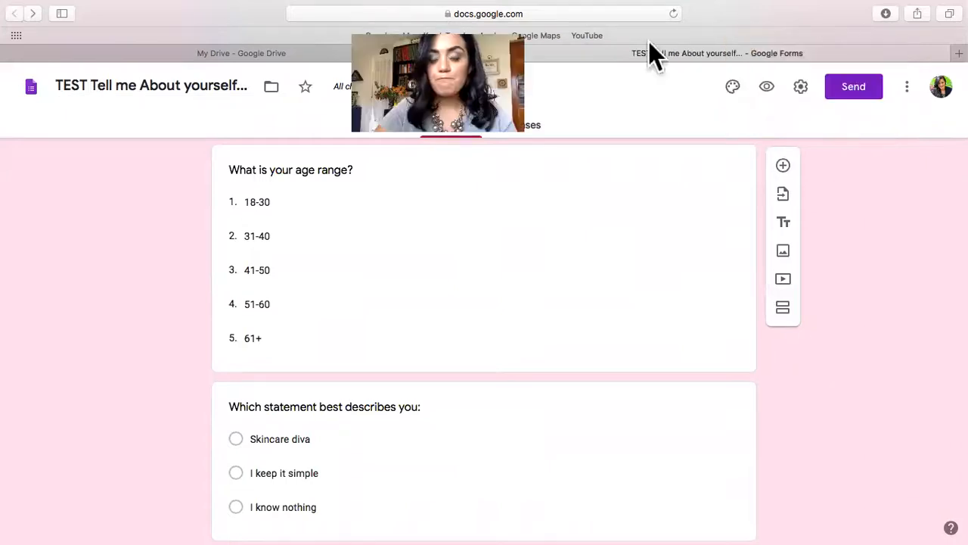
Preview the form as a respondent and examine its header, account notice and first questions.
{"action": "left_click", "coordinate": [771, 87]}
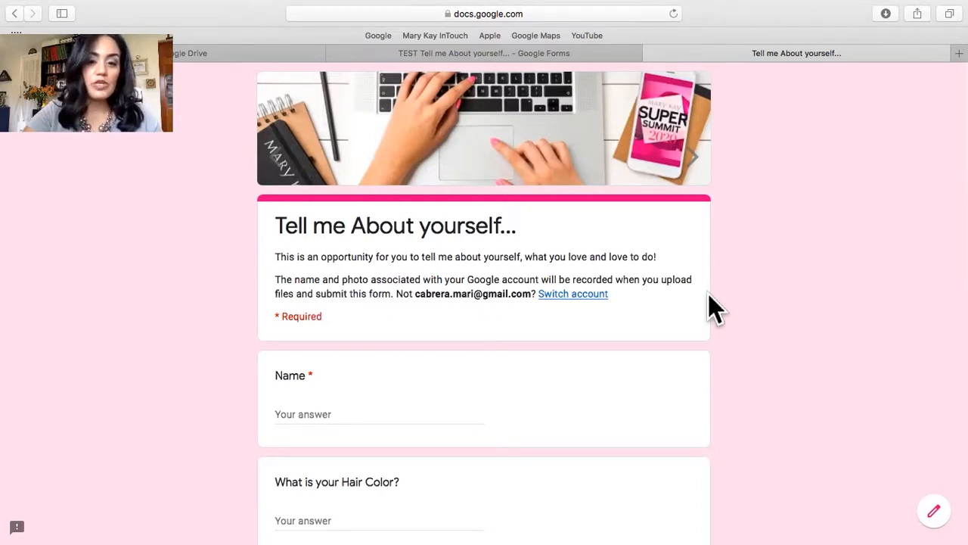
{"action": "scroll", "coordinate": [709, 295], "scroll_direction": "down", "scroll_amount": 2}
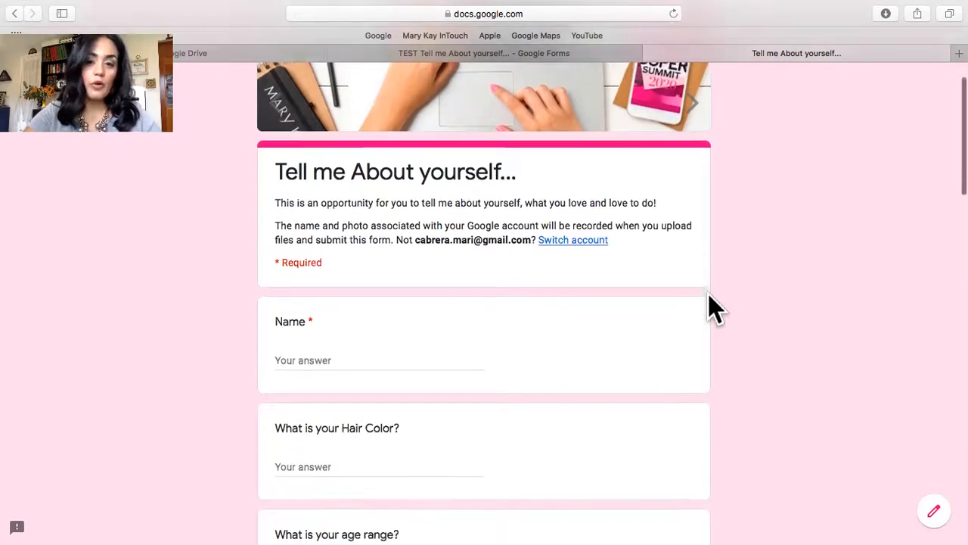
{"action": "scroll", "coordinate": [710, 295], "scroll_direction": "down", "scroll_amount": 2}
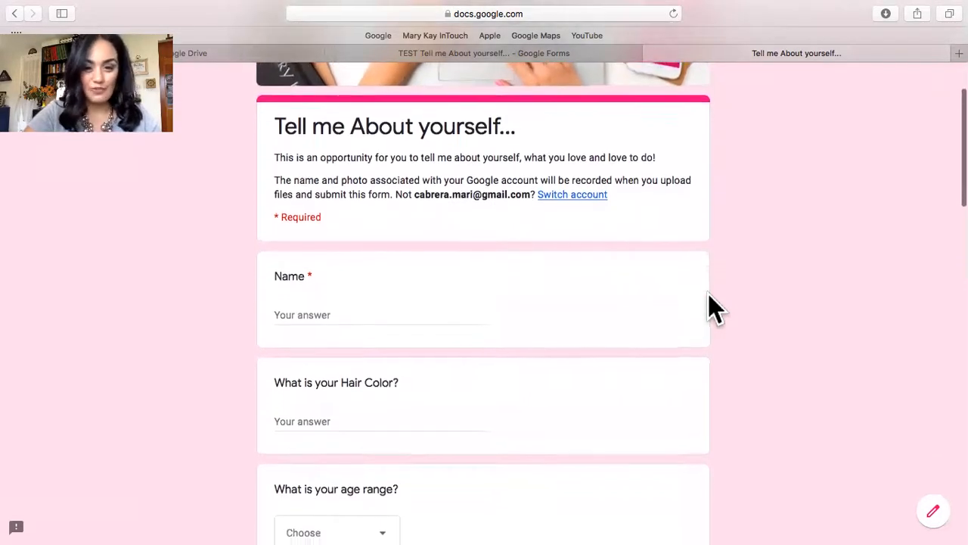
{"action": "scroll", "coordinate": [715, 306], "scroll_direction": "up", "scroll_amount": 1}
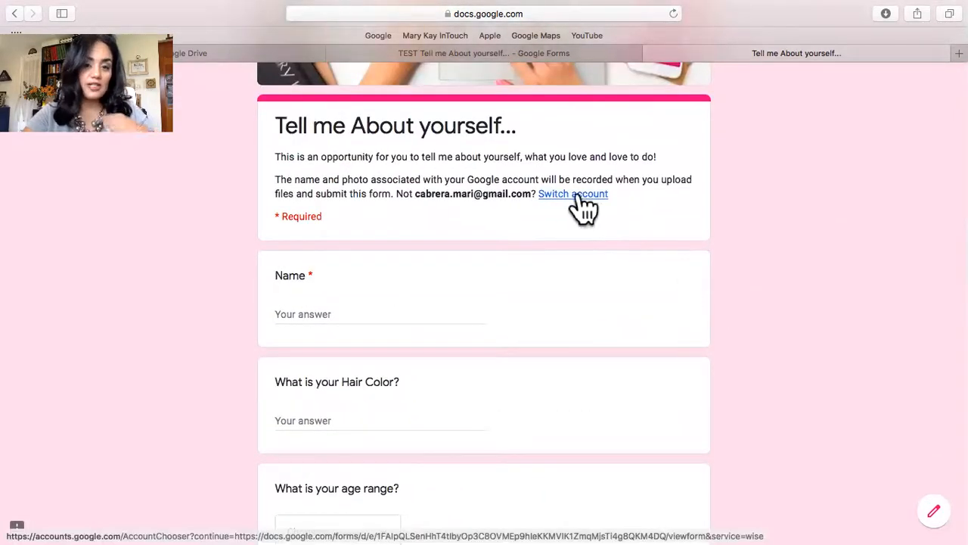
{"action": "scroll", "coordinate": [734, 303], "scroll_direction": "down", "scroll_amount": 2}
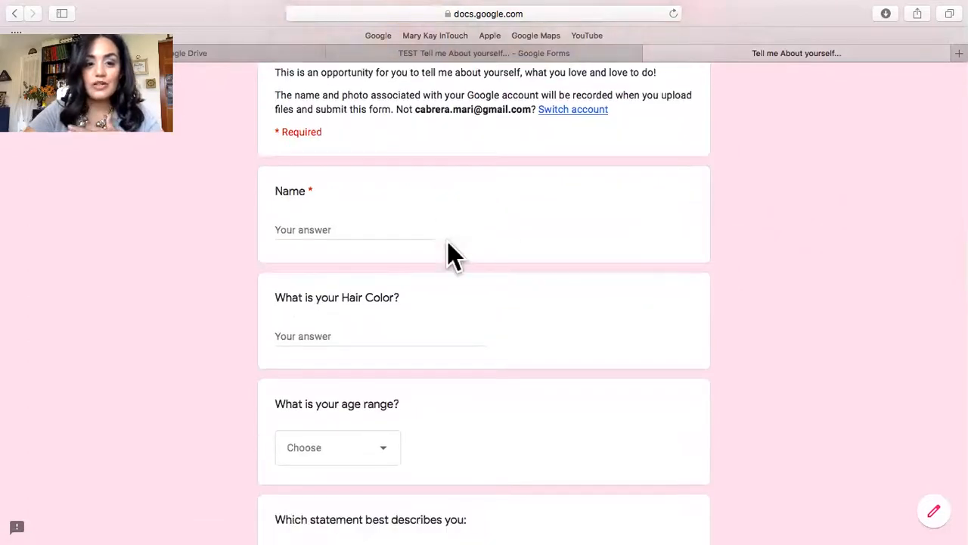
{"action": "scroll", "coordinate": [437, 395], "scroll_direction": "down", "scroll_amount": 1}
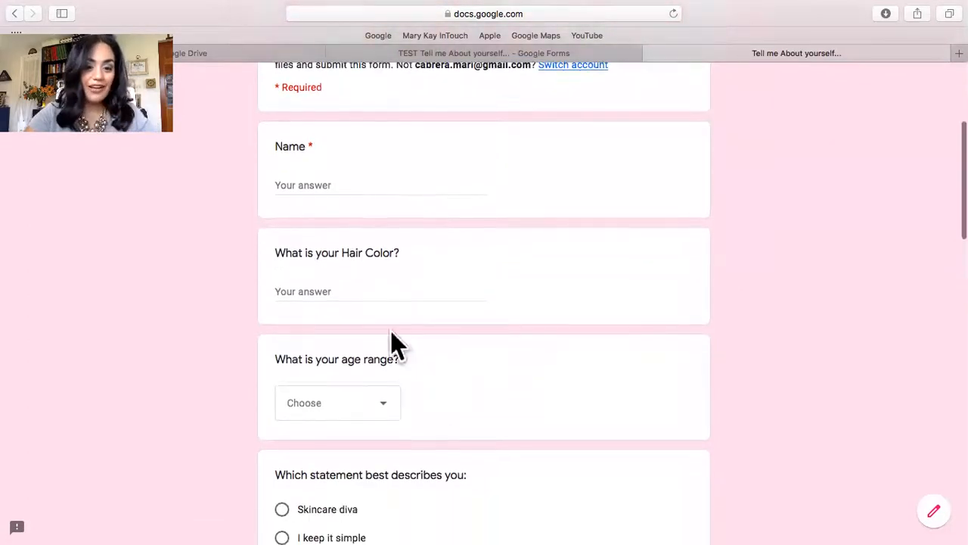
{"action": "scroll", "coordinate": [401, 418], "scroll_direction": "down", "scroll_amount": 2}
{"action": "scroll", "coordinate": [405, 420], "scroll_direction": "down", "scroll_amount": 1}
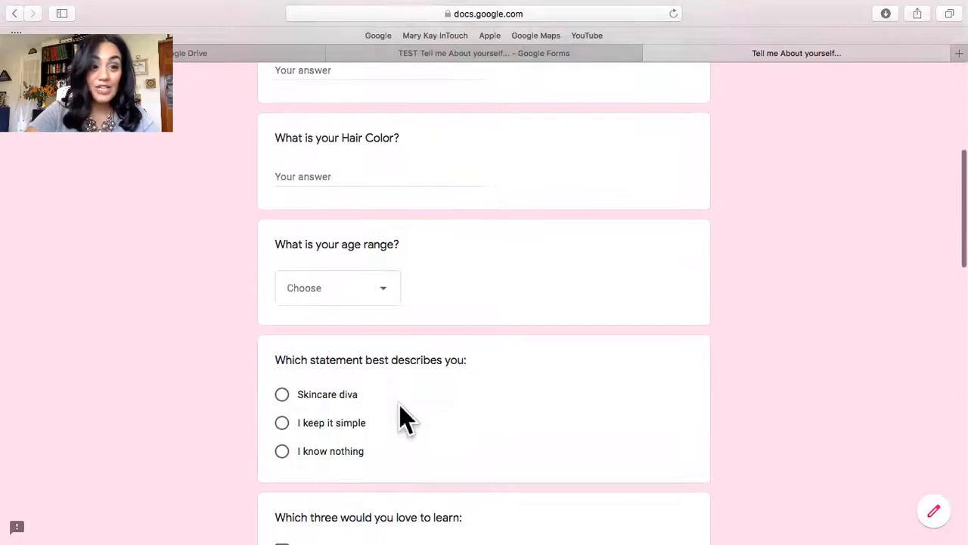
Check the age range choices without picking one, and answer "Which statement best describes you:" with "Skincare diva".
{"action": "left_click", "coordinate": [383, 289]}
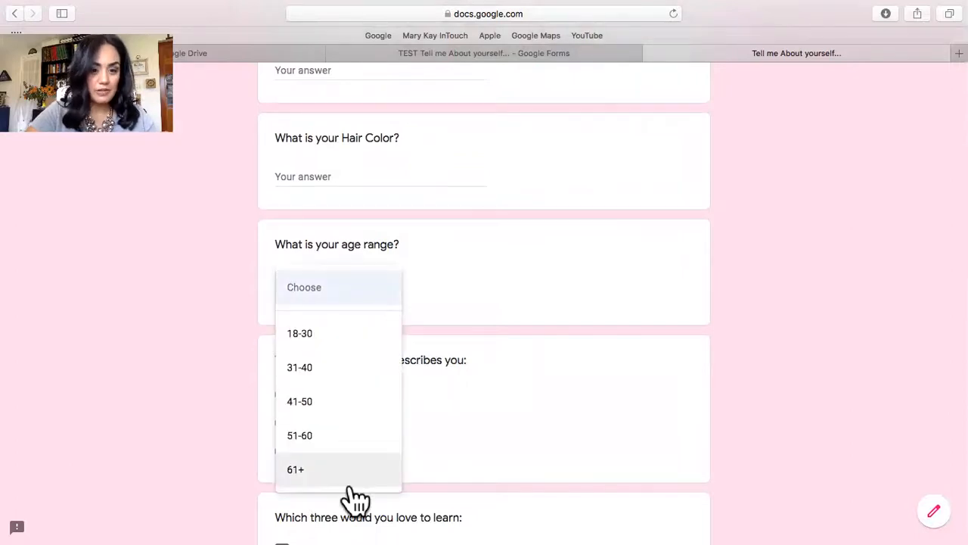
{"action": "left_click", "coordinate": [527, 293]}
{"action": "scroll", "coordinate": [525, 291], "scroll_direction": "down", "scroll_amount": 3}
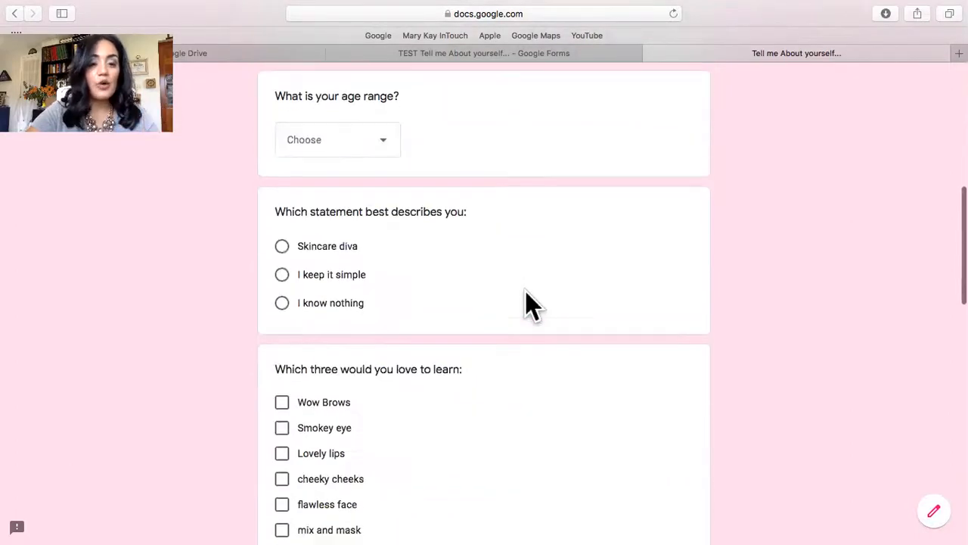
{"action": "left_click", "coordinate": [282, 246]}
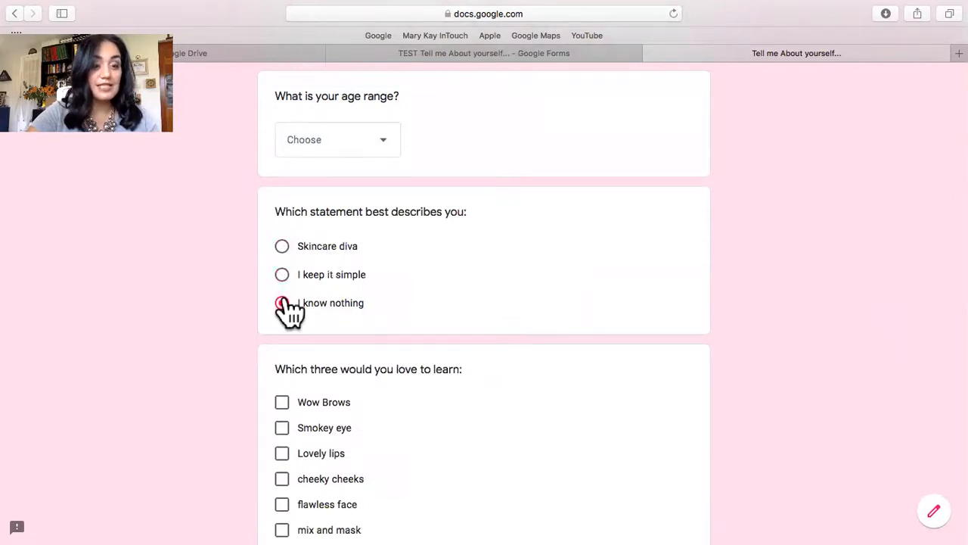
{"action": "left_click", "coordinate": [284, 250]}
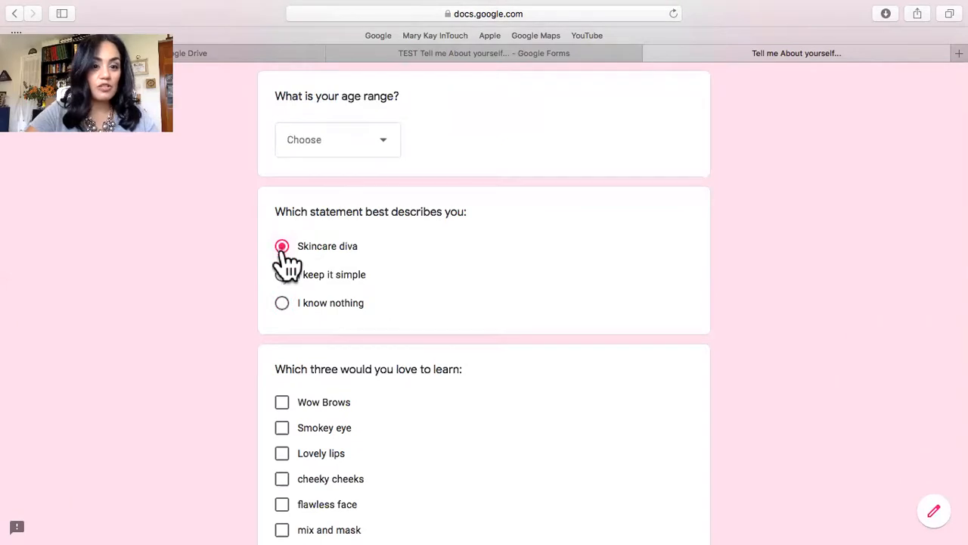
Answer "Which three would you love to learn:" with Wow Brows, Lovely lips and flawless face.
{"action": "scroll", "coordinate": [545, 384], "scroll_direction": "down", "scroll_amount": 5}
{"action": "scroll", "coordinate": [546, 384], "scroll_direction": "up", "scroll_amount": 1}
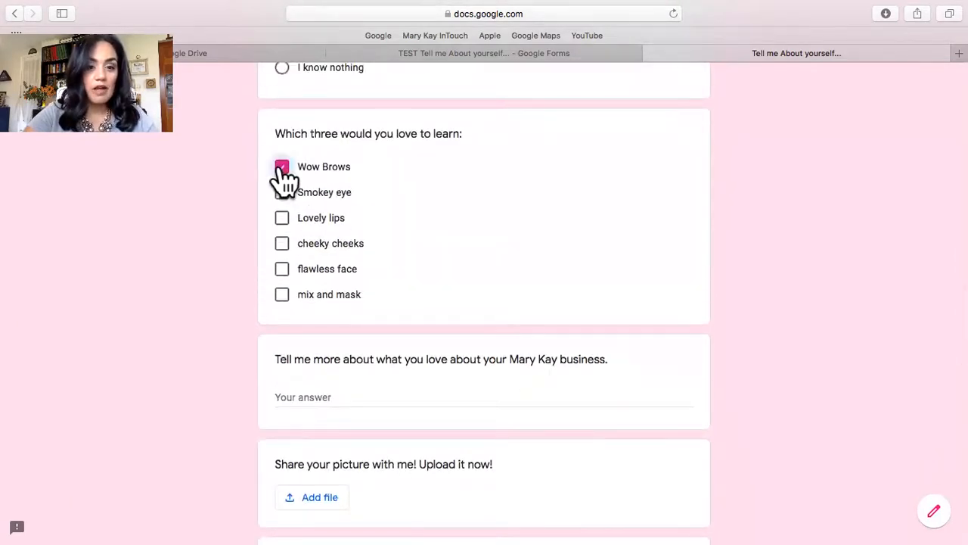
{"action": "left_click", "coordinate": [285, 269]}
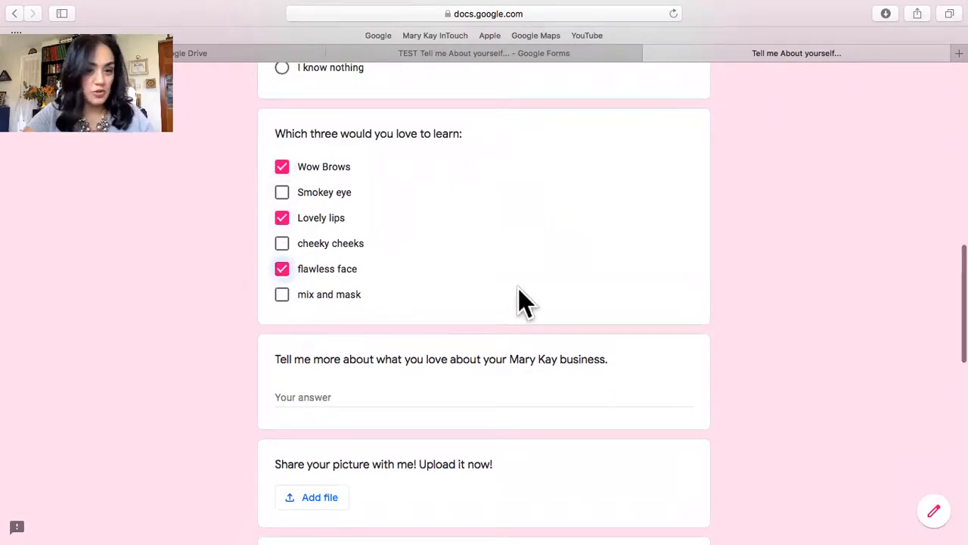
Answer the question about loving the Mary Kay business with several lines of filler text: "MAMAMAMAMAMAMAM", "MAMAMAMAM", "MAMAMAM" and "MMAMAMAM".
{"action": "scroll", "coordinate": [518, 288], "scroll_direction": "down", "scroll_amount": 2}
{"action": "scroll", "coordinate": [518, 289], "scroll_direction": "down", "scroll_amount": 1}
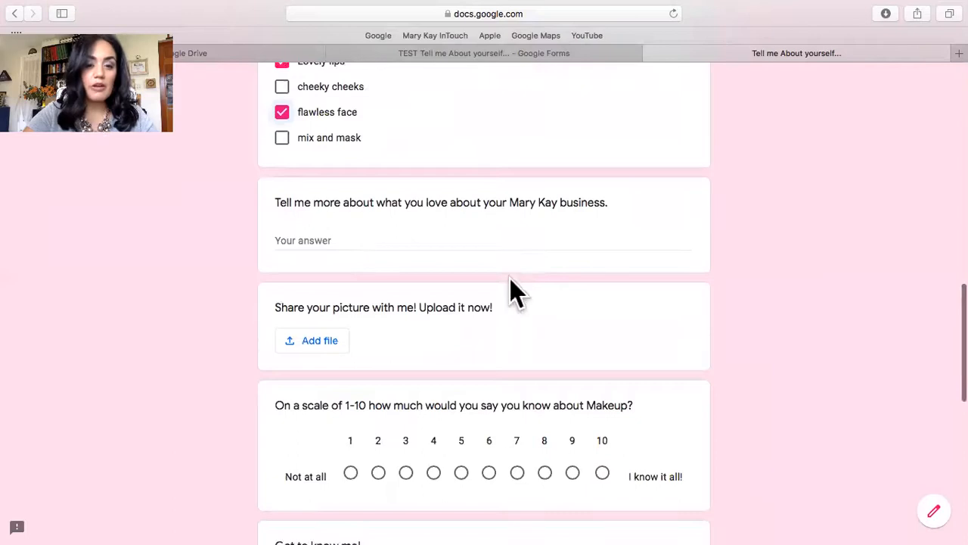
{"action": "left_click", "coordinate": [382, 241]}
{"action": "type", "text": "M"}
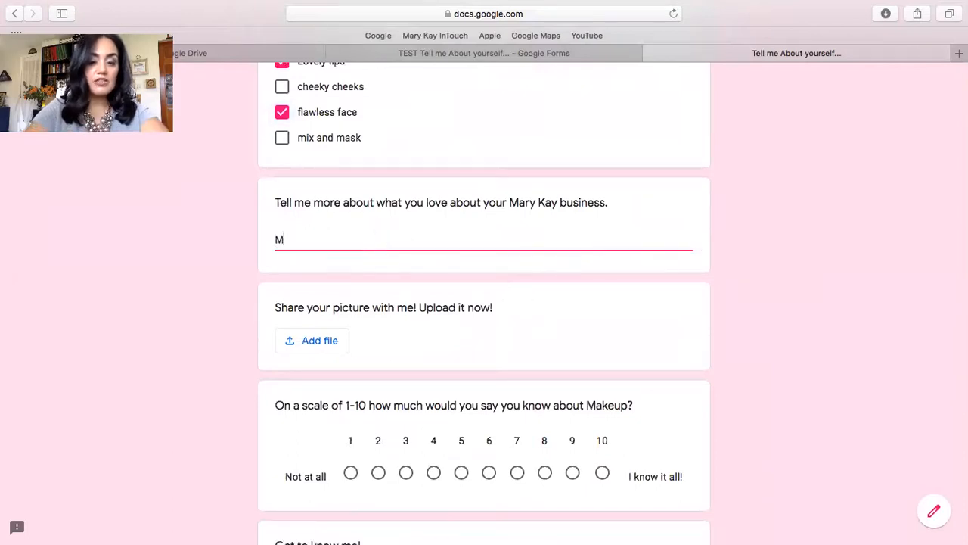
{"action": "type", "text": "AMAMAMAMAMAMAM"}
{"action": "key", "text": "Return"}
{"action": "type", "text": "MAMAMAMAM"}
{"action": "key", "text": "Return"}
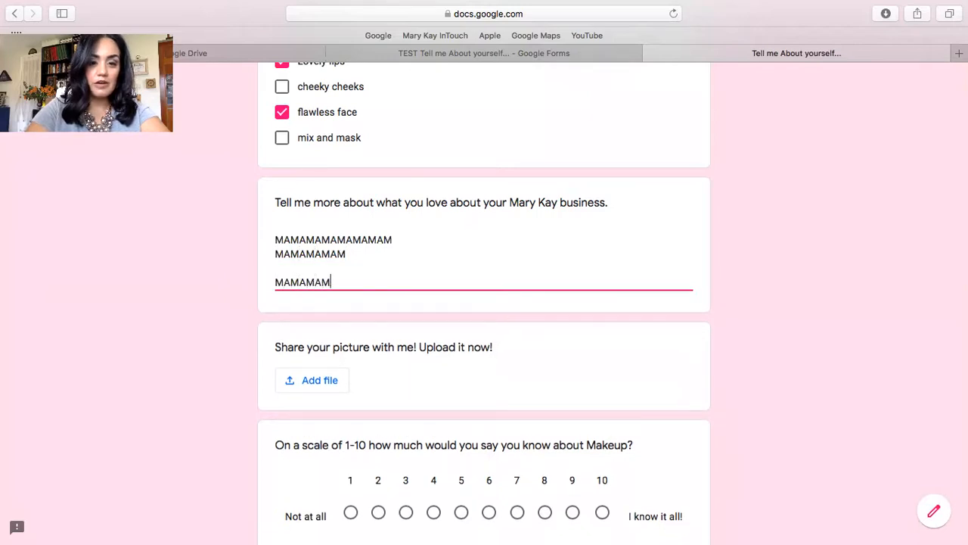
{"action": "type", "text": "MAMAMAM"}
{"action": "key", "text": "Return"}
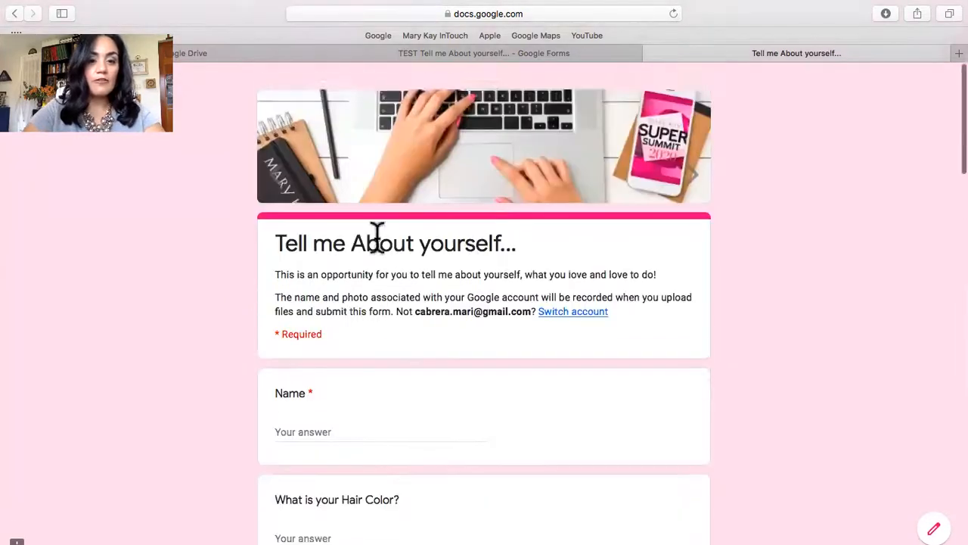
Fill in the required Name question at the start of the form with the respondent's first name.
{"action": "left_click", "coordinate": [360, 413]}
{"action": "type", "text": "MAJA"}
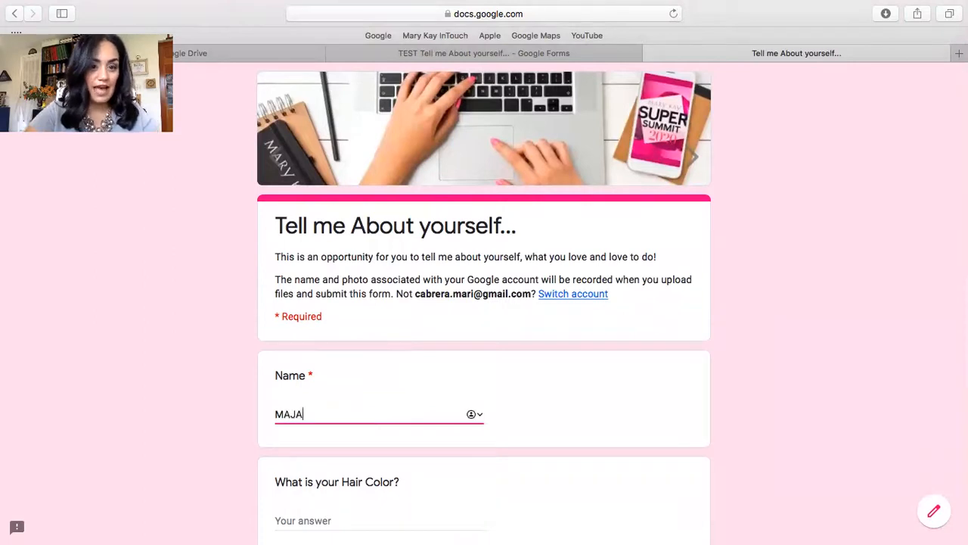
{"action": "scroll", "coordinate": [485, 302], "scroll_direction": "down", "scroll_amount": 10}
{"action": "scroll", "coordinate": [485, 303], "scroll_direction": "up", "scroll_amount": 7}
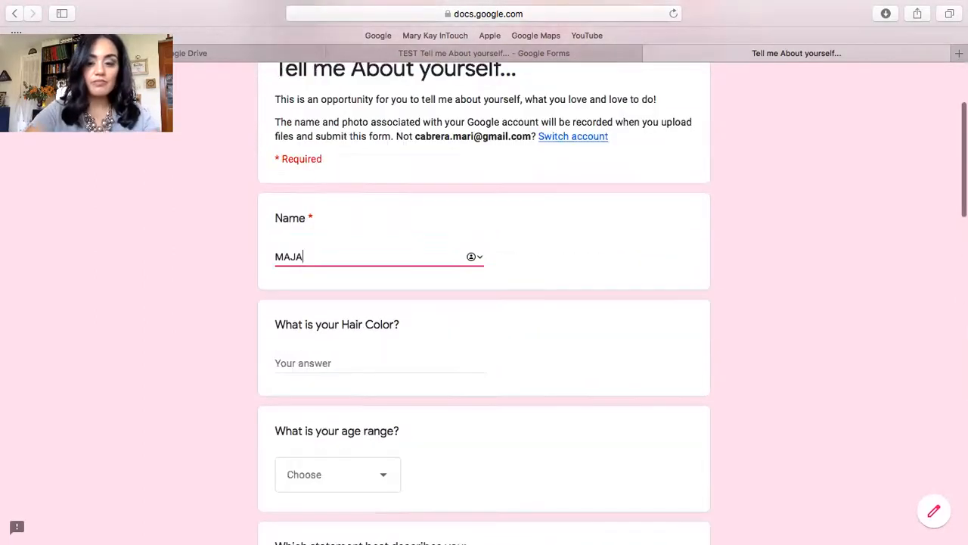
Check the file upload options of the "Share your picture with me!" question without adding a file.
{"action": "scroll", "coordinate": [404, 454], "scroll_direction": "down", "scroll_amount": 15}
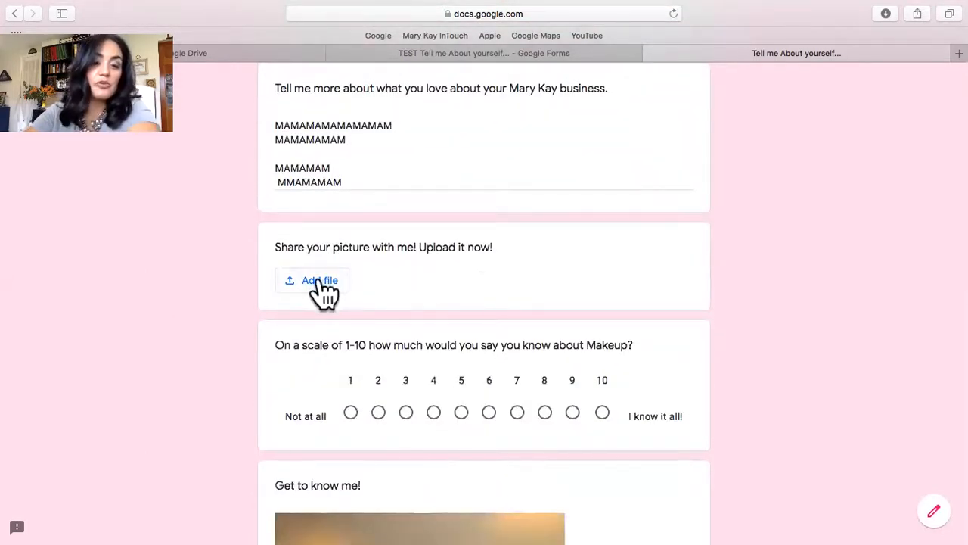
{"action": "left_click", "coordinate": [321, 284]}
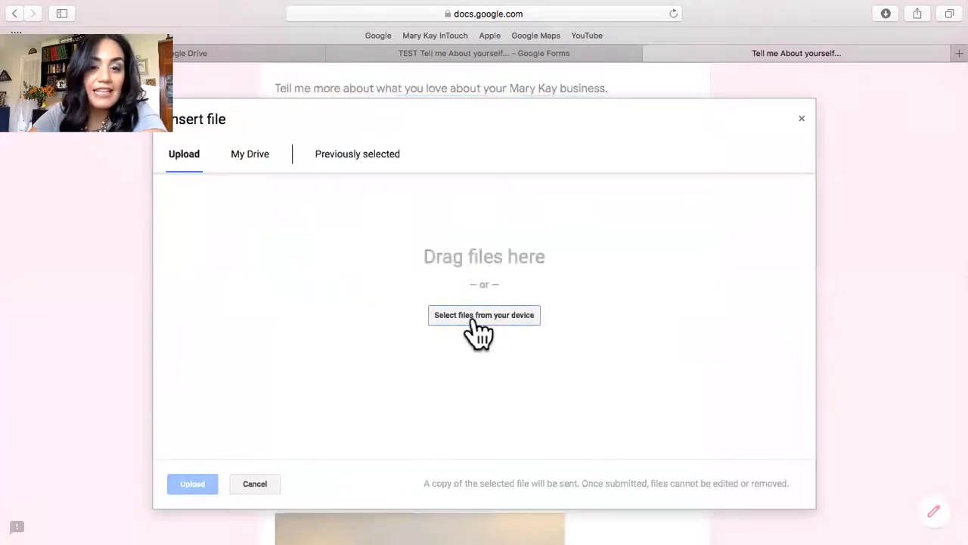
{"action": "left_click", "coordinate": [803, 123]}
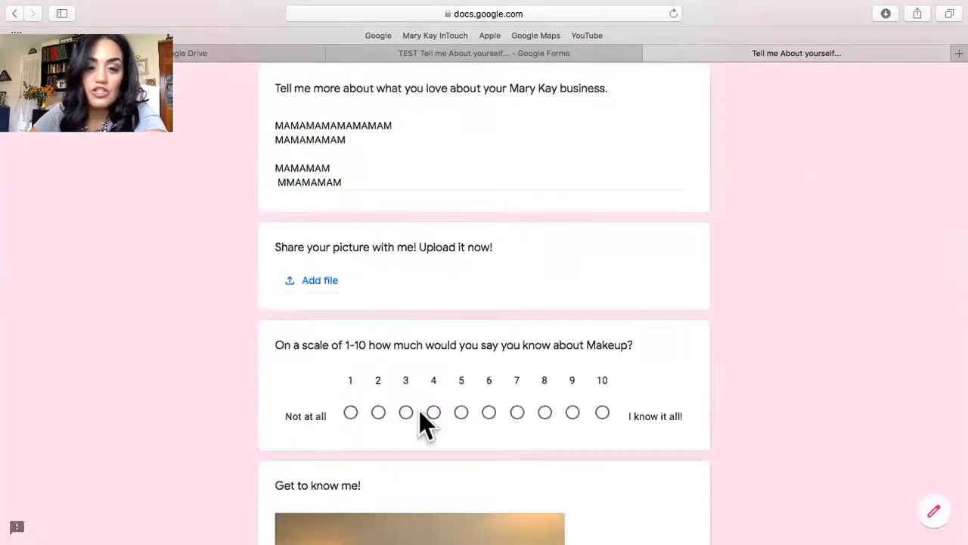
Review the makeup knowledge scale, the "Get to know me!" image, and the form's header and answers without changing anything.
{"action": "scroll", "coordinate": [419, 410], "scroll_direction": "down", "scroll_amount": 3}
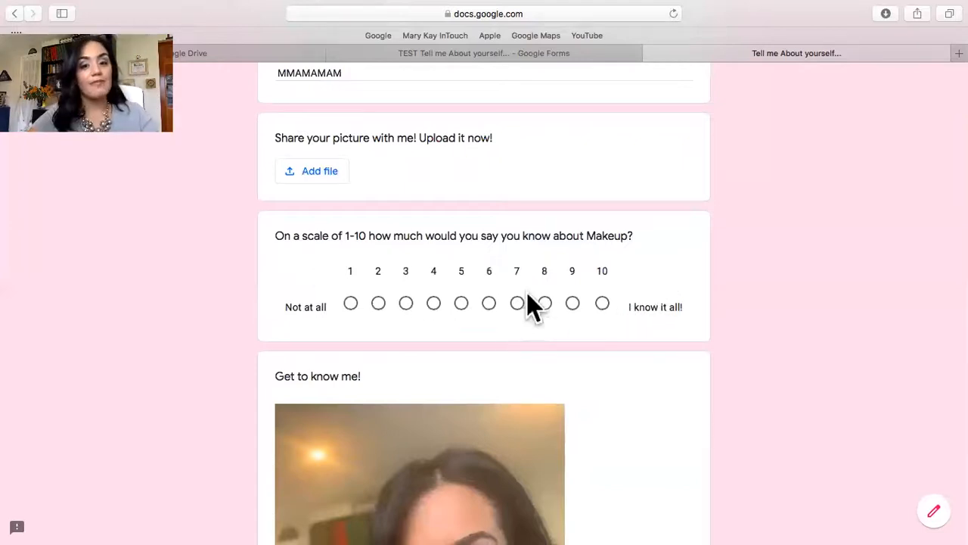
{"action": "scroll", "coordinate": [568, 378], "scroll_direction": "down", "scroll_amount": 5}
{"action": "scroll", "coordinate": [568, 370], "scroll_direction": "up", "scroll_amount": 15}
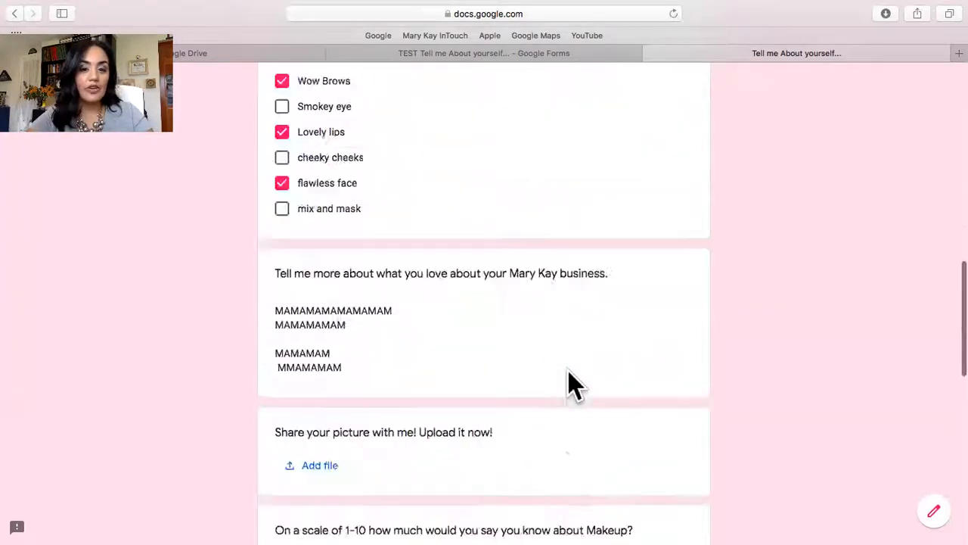
{"action": "scroll", "coordinate": [568, 371], "scroll_direction": "up", "scroll_amount": 5}
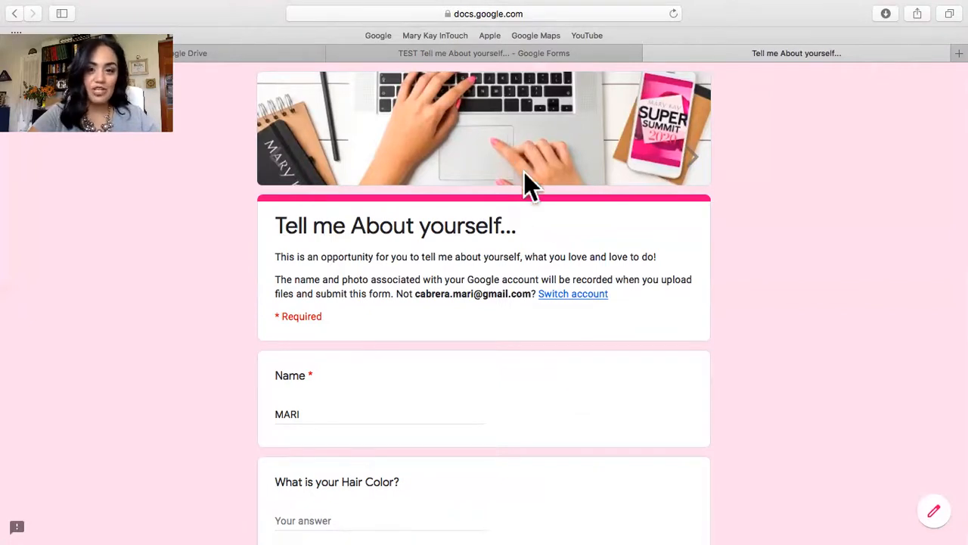
{"action": "scroll", "coordinate": [644, 428], "scroll_direction": "down", "scroll_amount": 4}
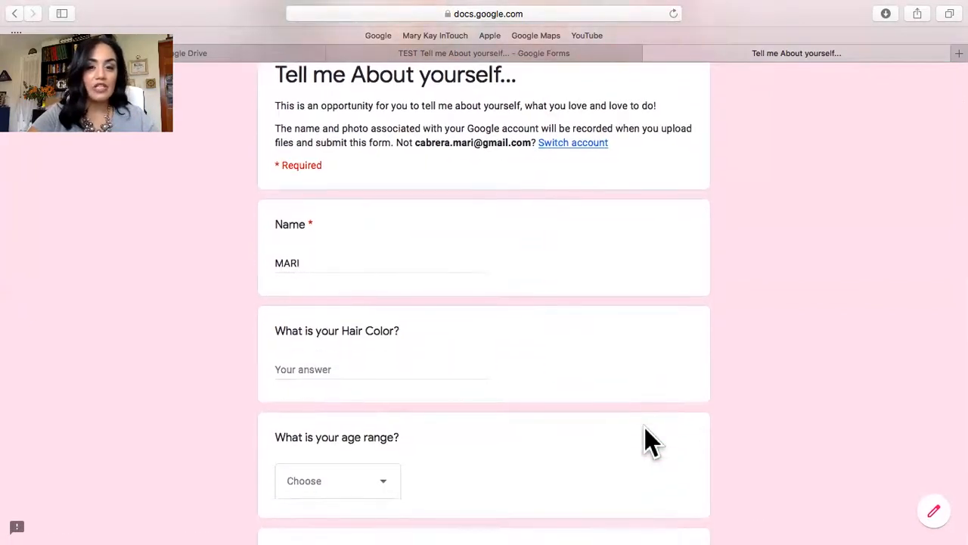
{"action": "scroll", "coordinate": [644, 428], "scroll_direction": "down", "scroll_amount": 3}
{"action": "scroll", "coordinate": [644, 428], "scroll_direction": "up", "scroll_amount": 4}
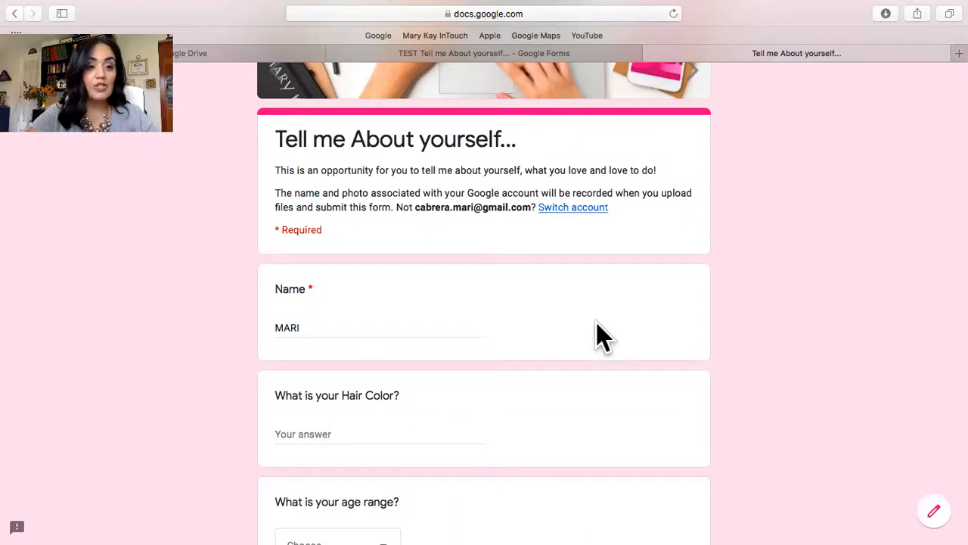
{"action": "scroll", "coordinate": [596, 326], "scroll_direction": "down", "scroll_amount": 3}
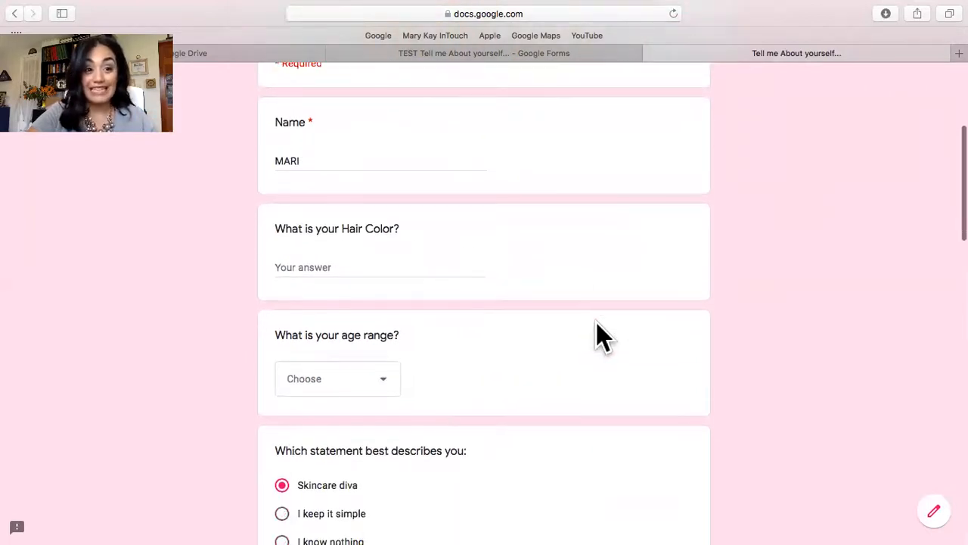